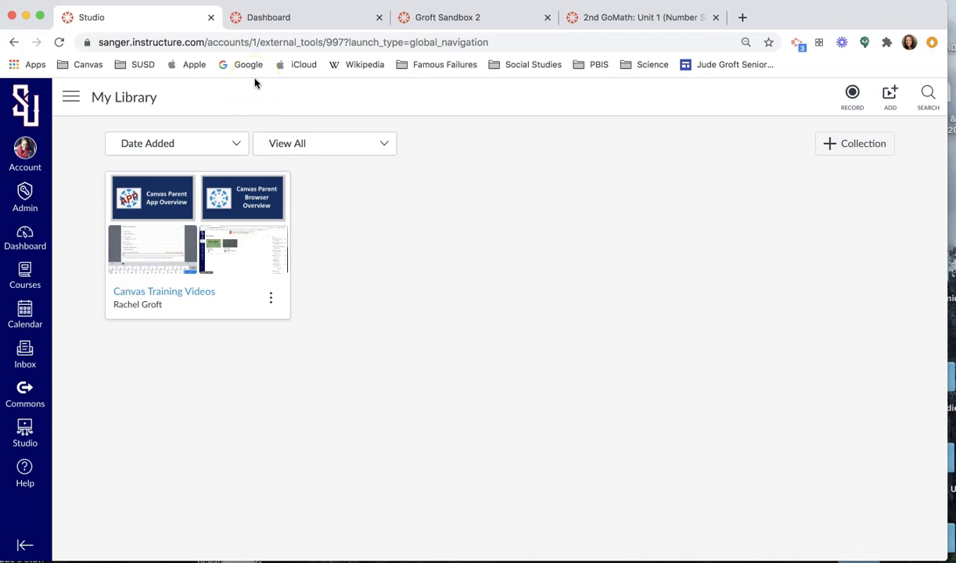
Switch to the Dashboard tab listing the 27 published courses
click(292, 13)
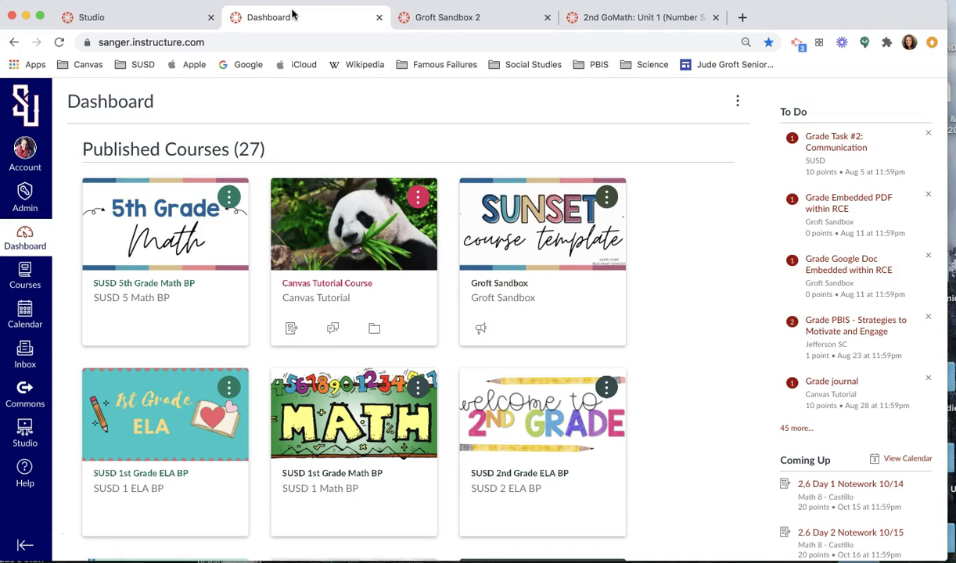
Open Commons from the global navigation to browse its 153,560 shared resources
click(179, 110)
click(22, 241)
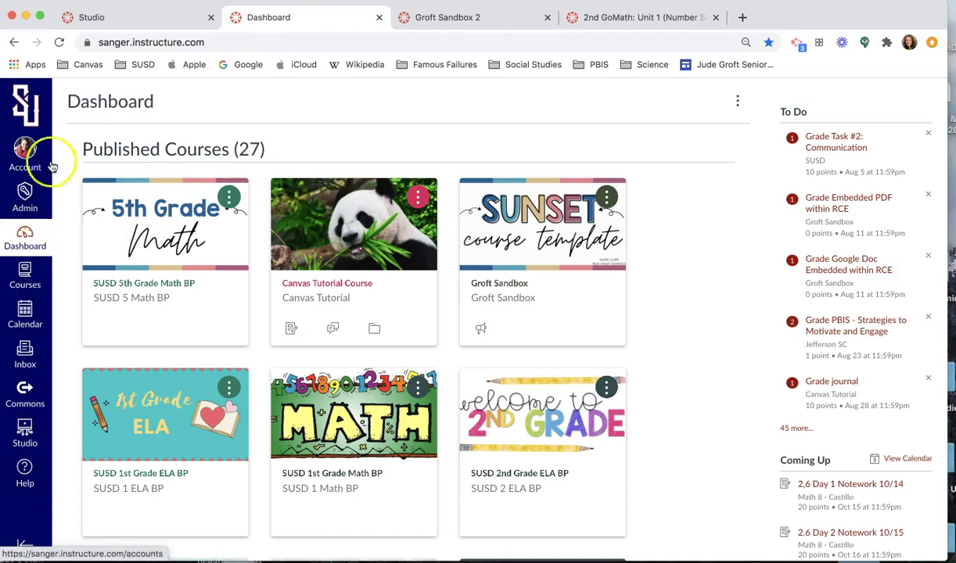
click(24, 392)
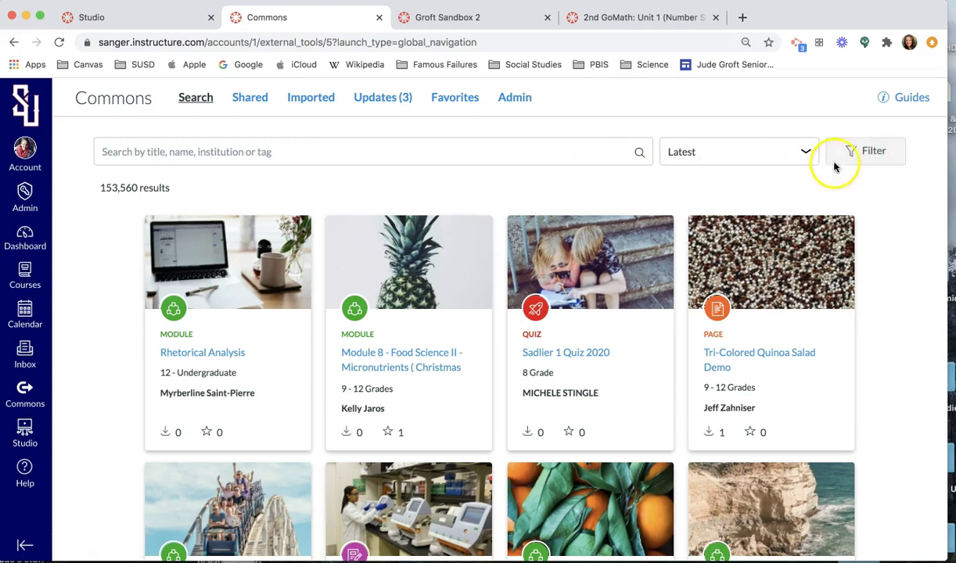
Filter Commons to district-approved, 2nd grade resources, leaving 48 courses
click(871, 155)
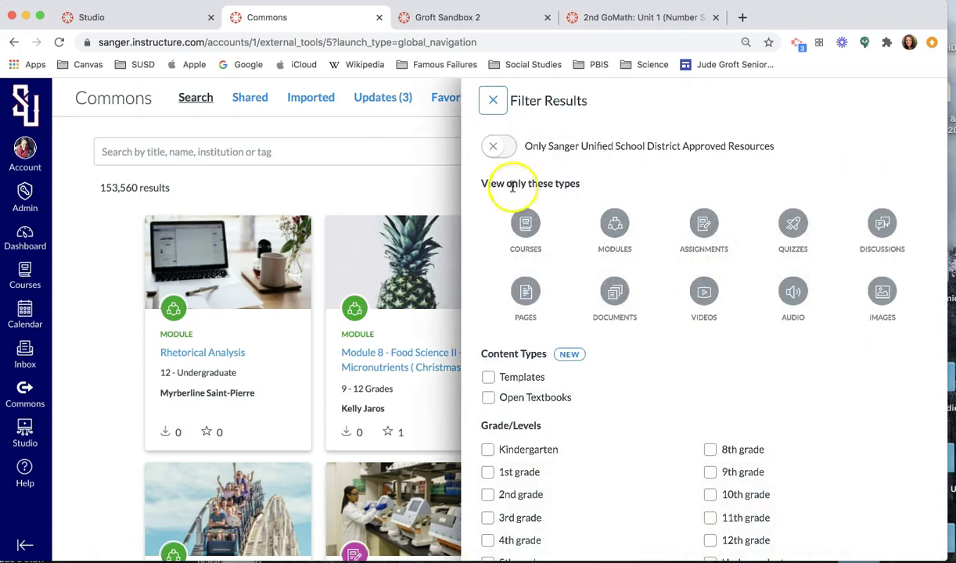
click(501, 147)
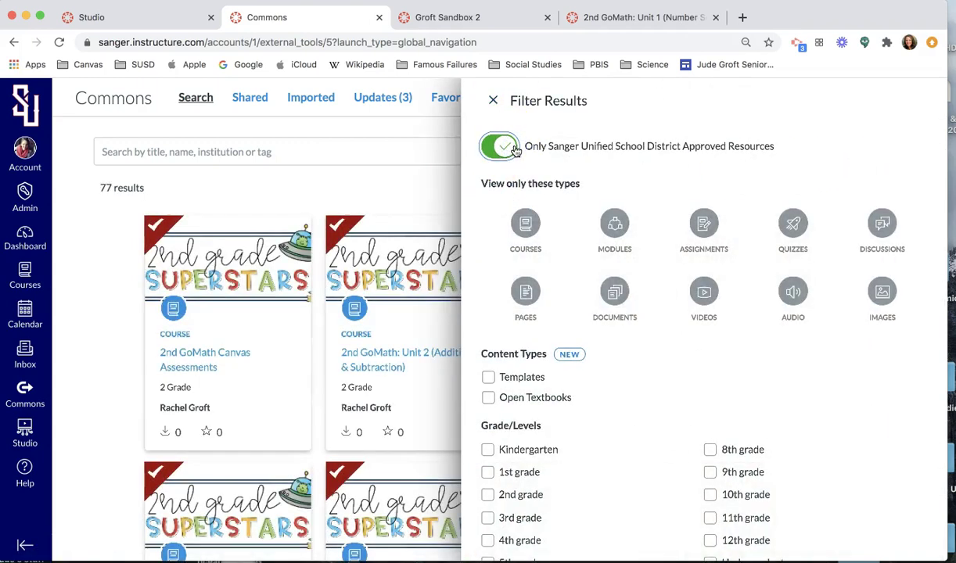
scroll(664, 401, down, 2)
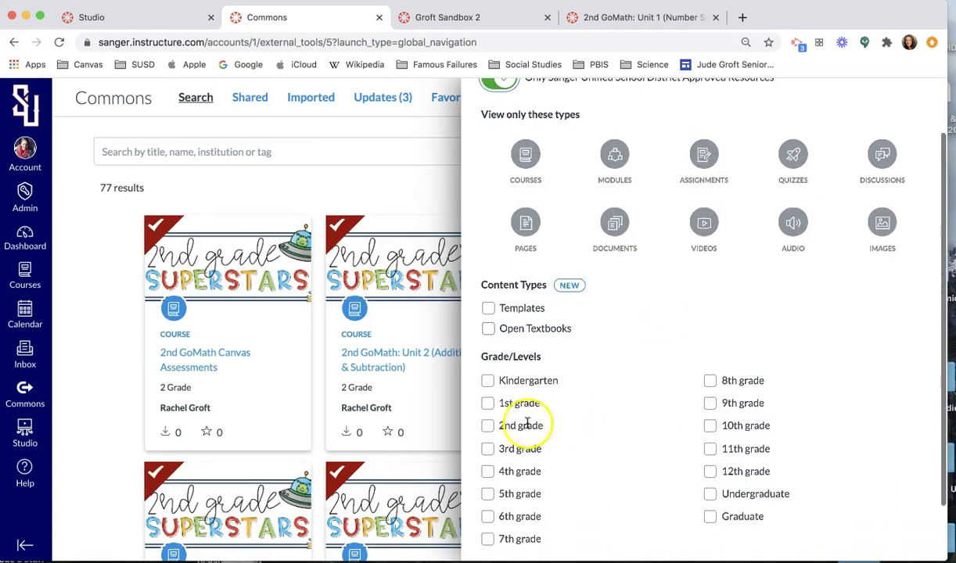
click(487, 425)
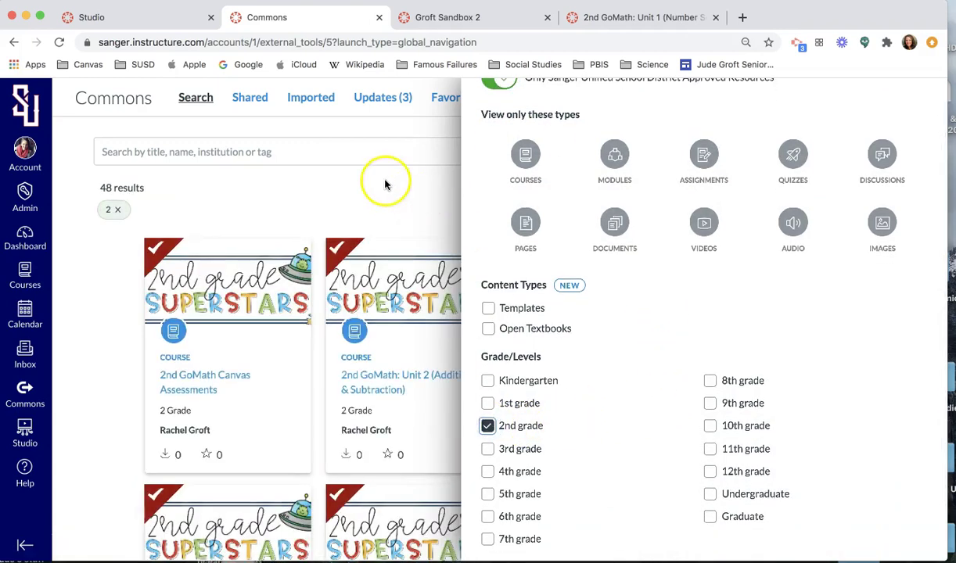
scroll(539, 219, up, 2)
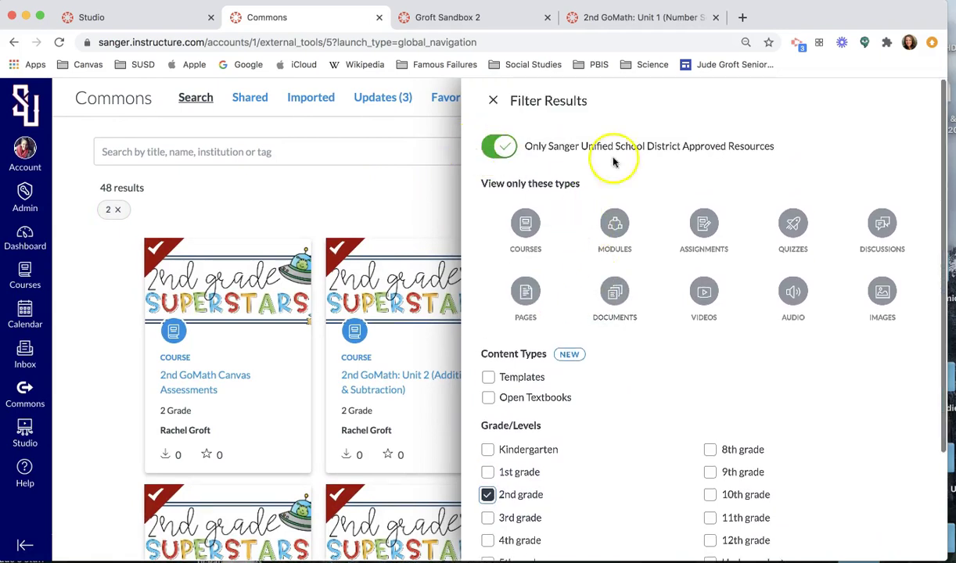
click(493, 100)
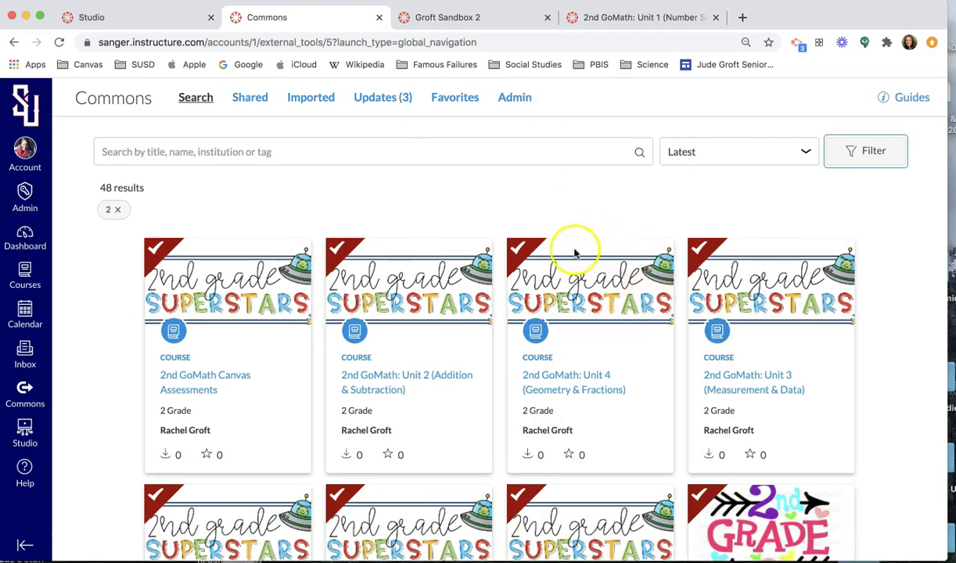
scroll(670, 404, down, 1)
scroll(673, 401, down, 2)
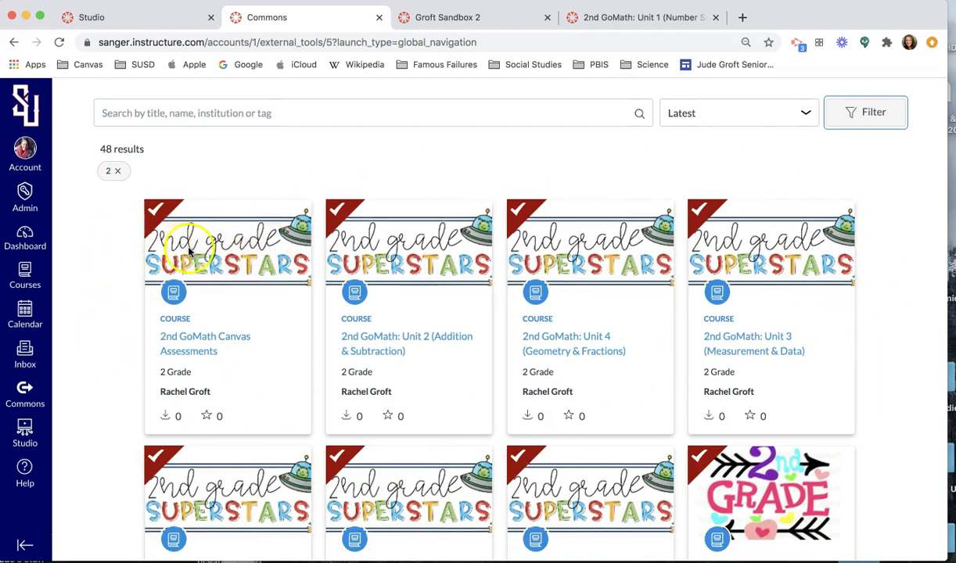
scroll(325, 378, down, 3)
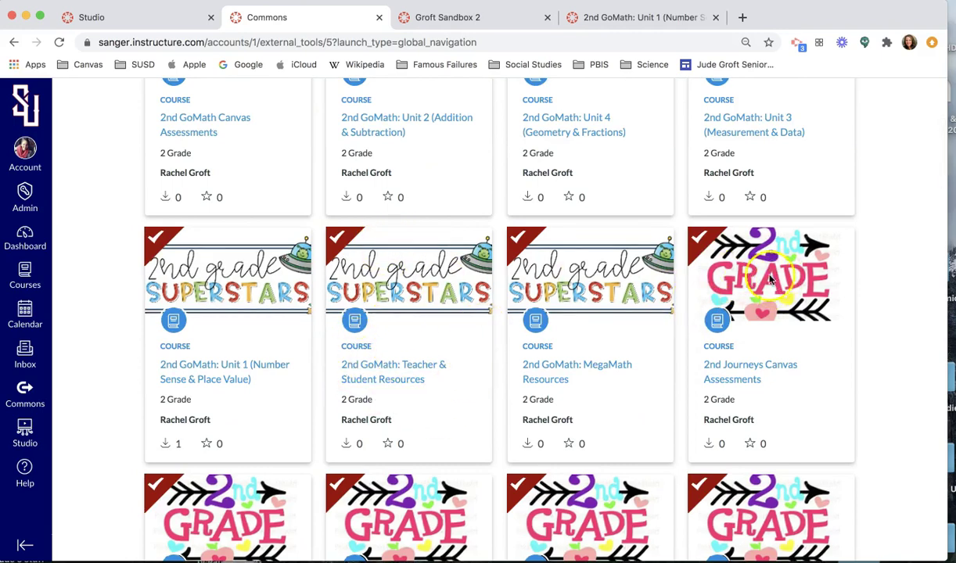
scroll(800, 418, down, 4)
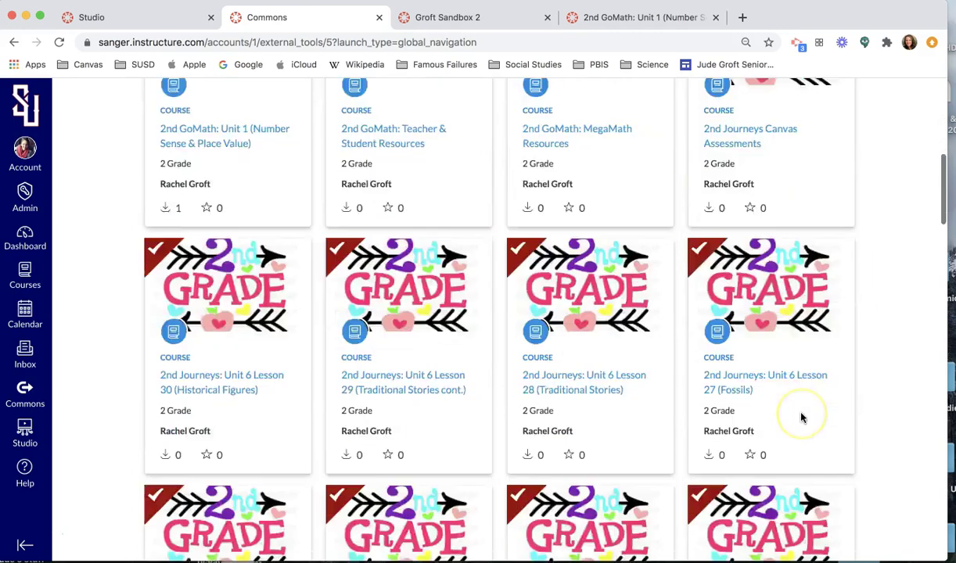
scroll(623, 434, down, 3)
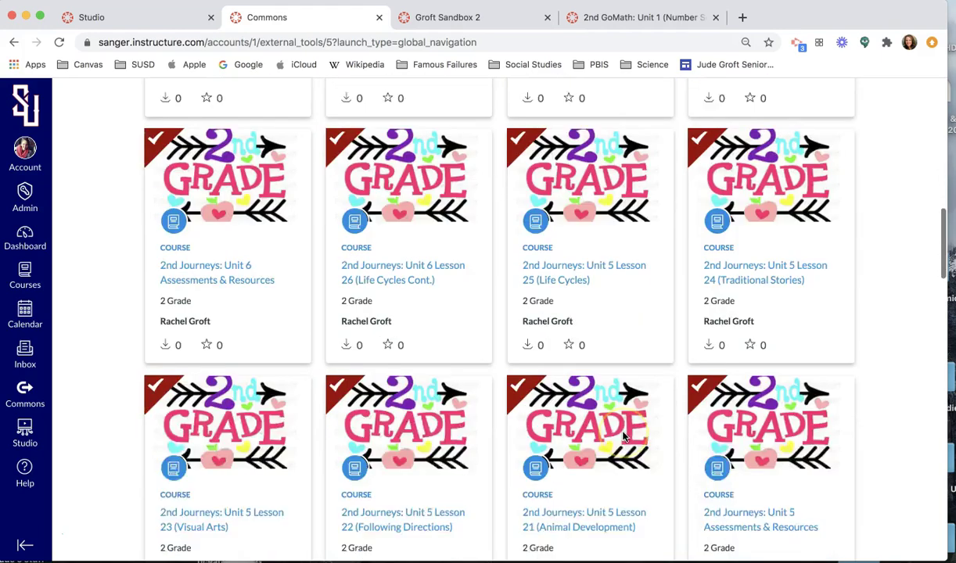
scroll(623, 436, up, 10)
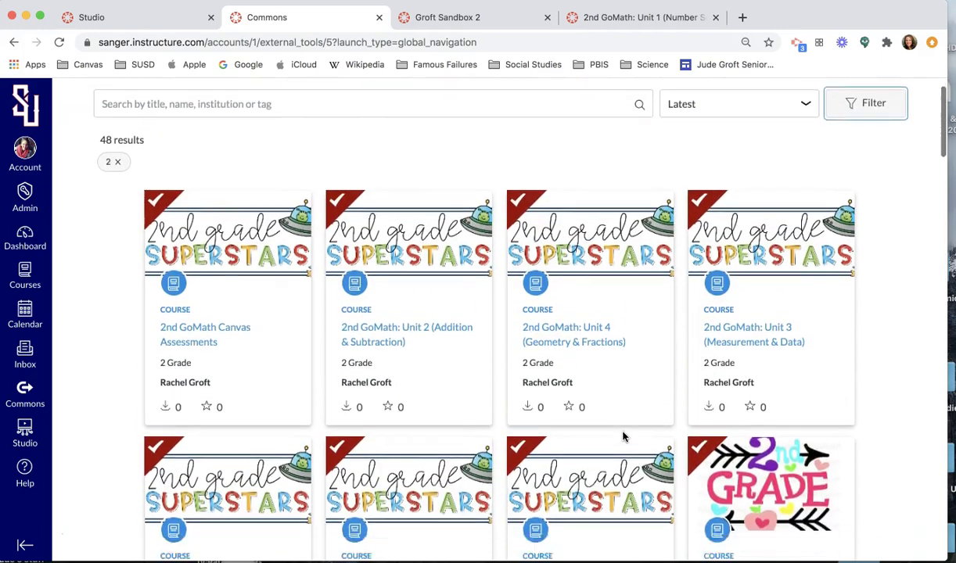
scroll(624, 436, down, 2)
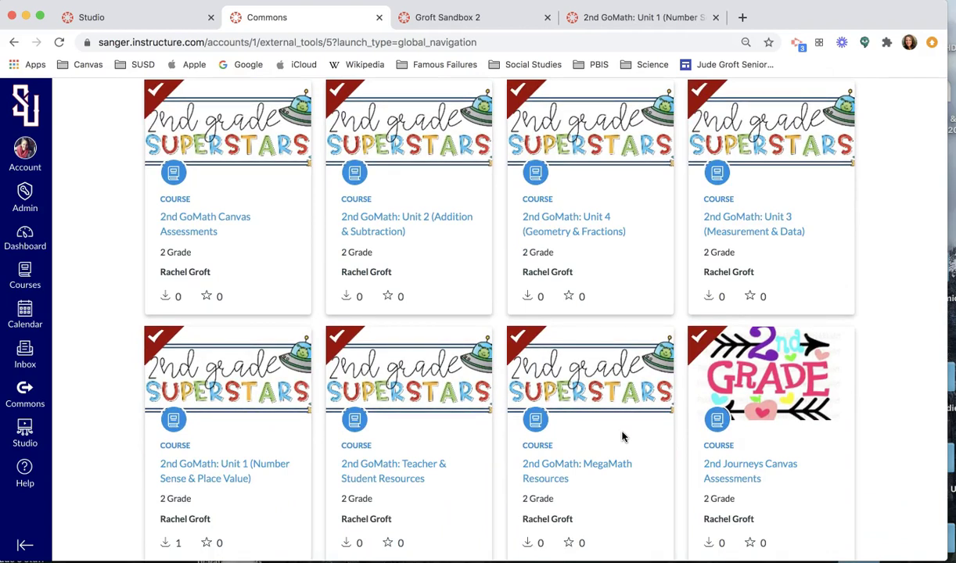
scroll(623, 436, down, 1)
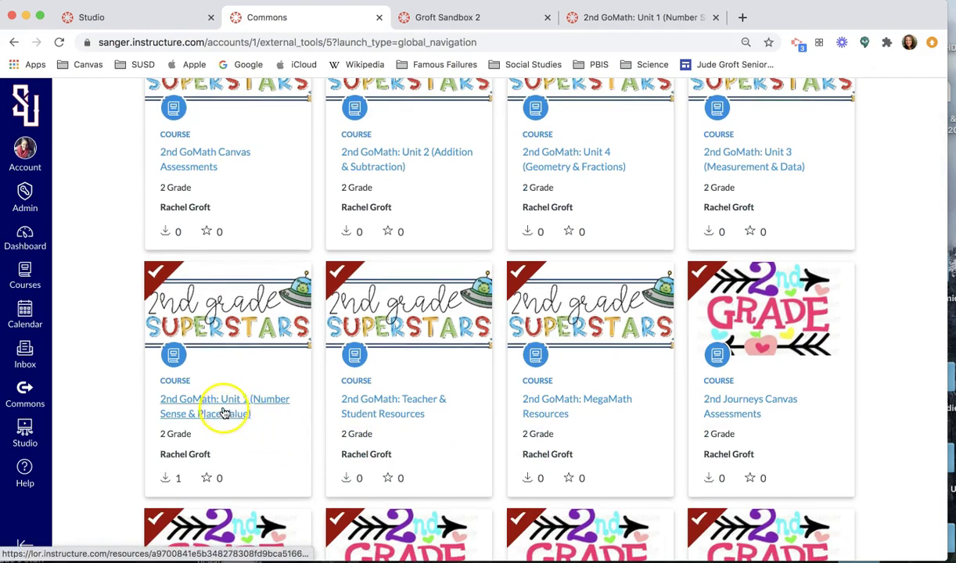
scroll(399, 413, up, 2)
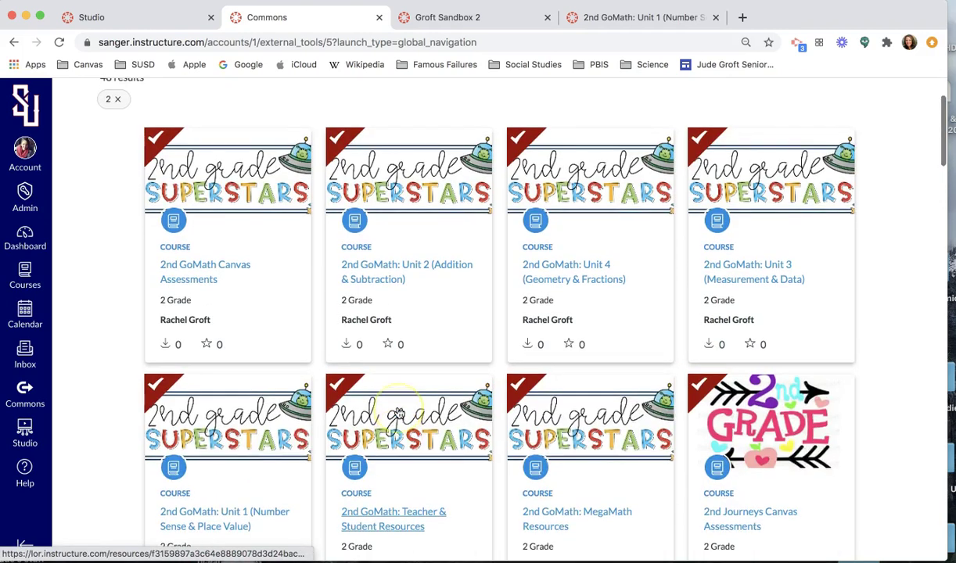
Open the 2nd GoMath Canvas Assessments preview and scroll through its 32 quizzes
click(198, 273)
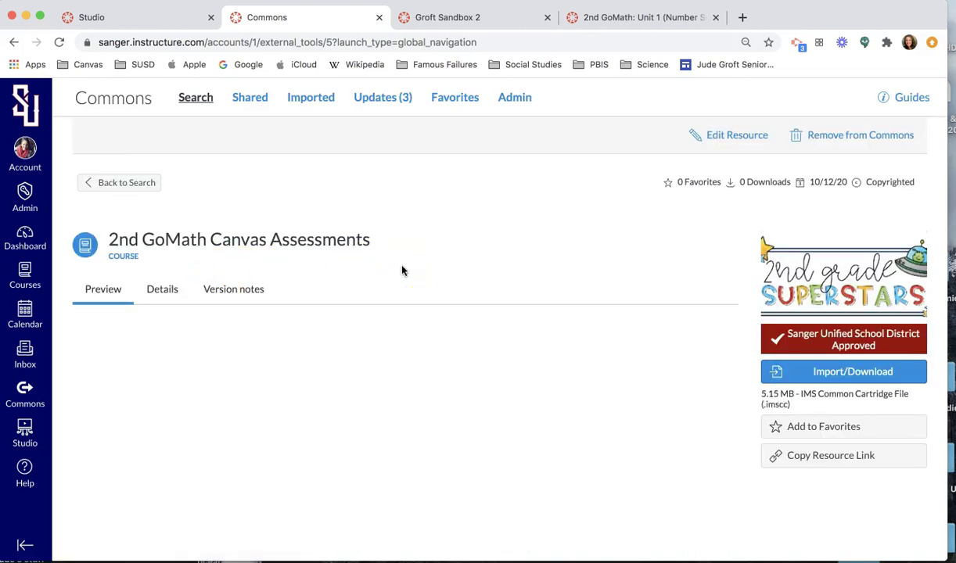
scroll(610, 253, down, 3)
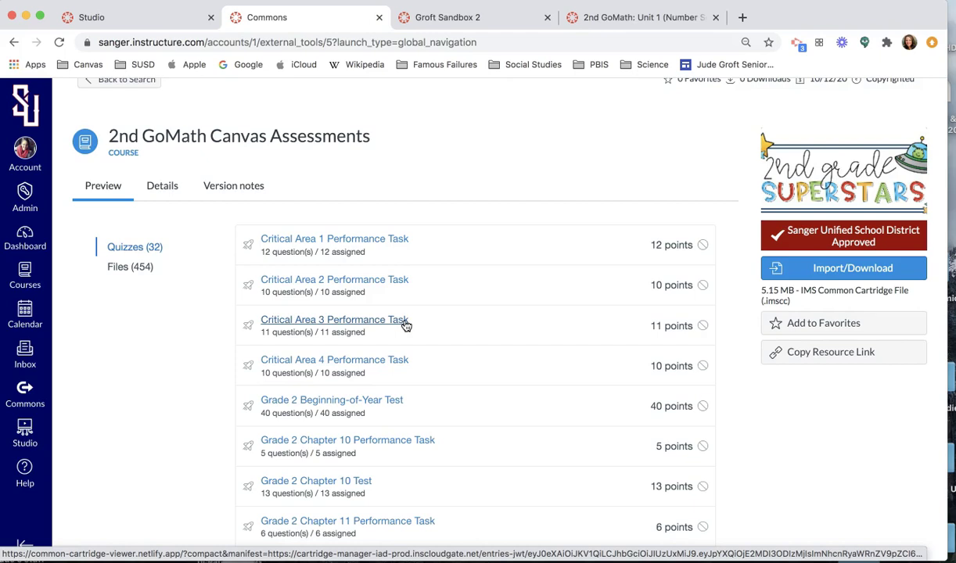
scroll(406, 325, down, 1)
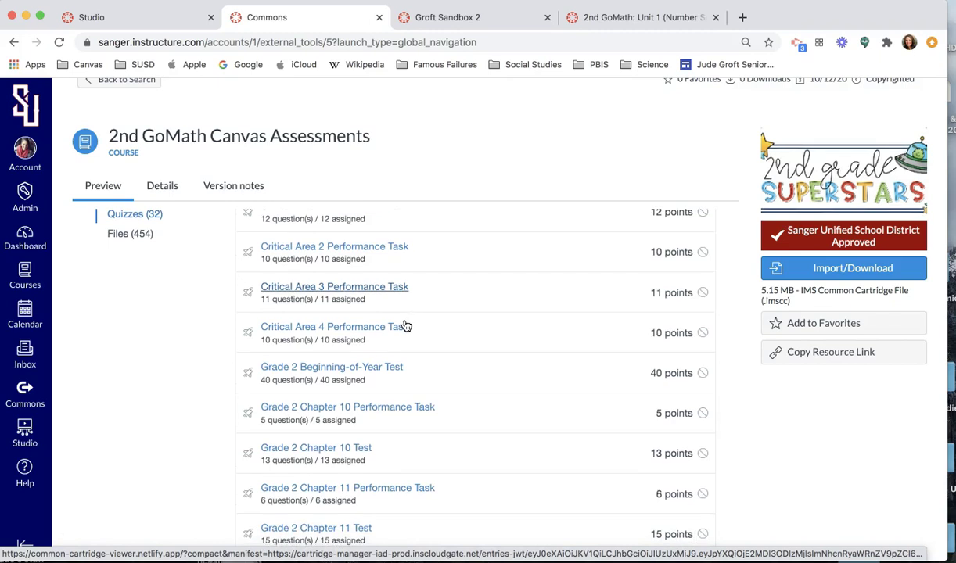
scroll(406, 325, up, 1)
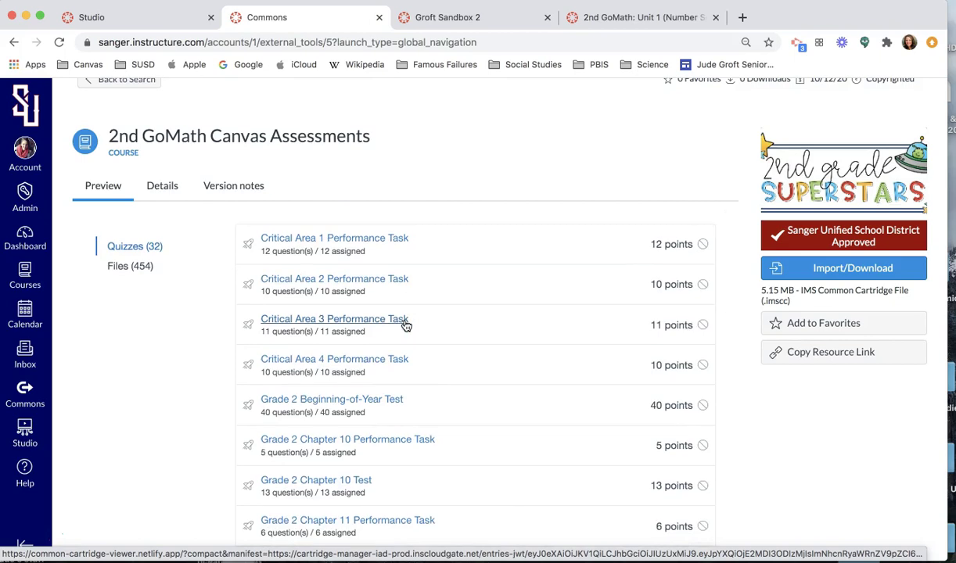
scroll(405, 326, down, 3)
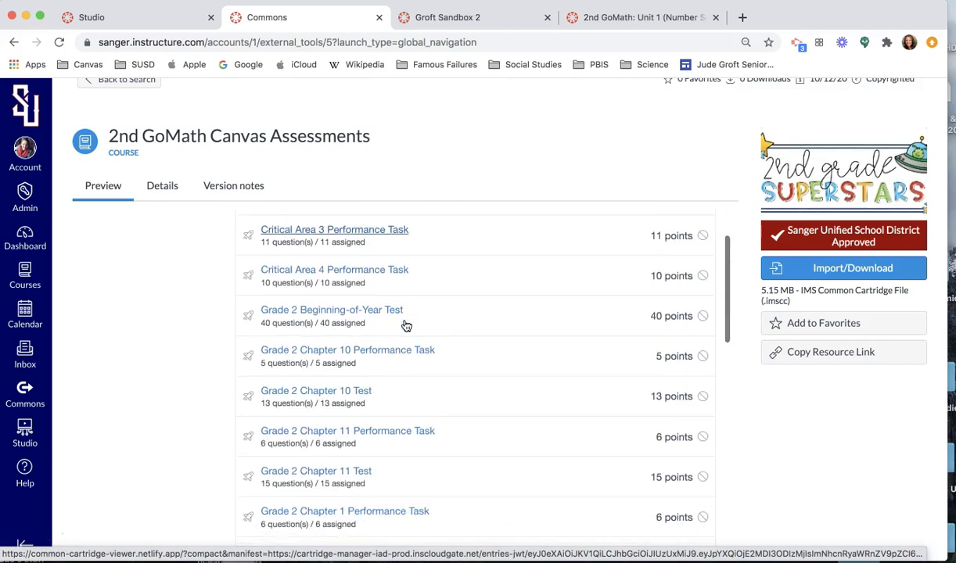
scroll(406, 325, down, 3)
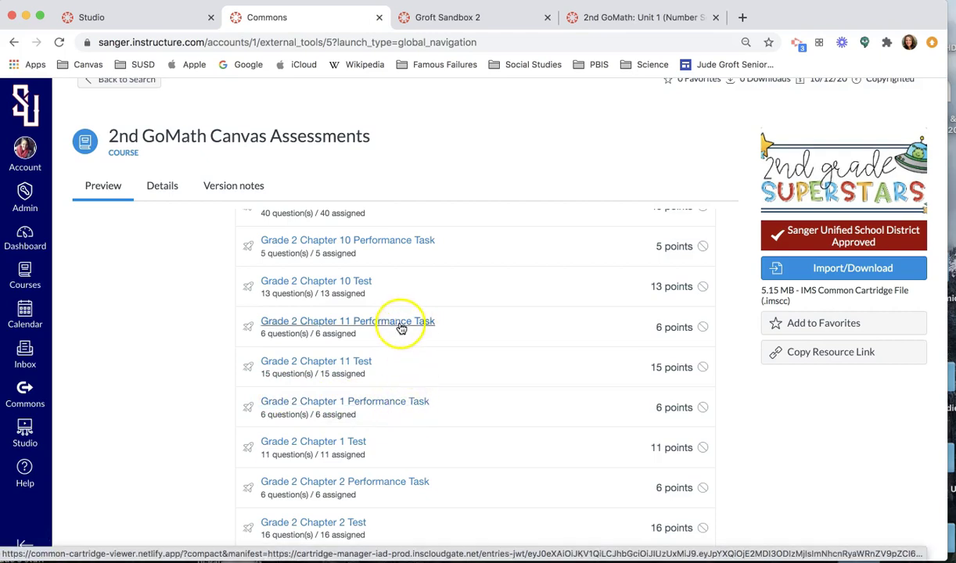
scroll(401, 403, down, 3)
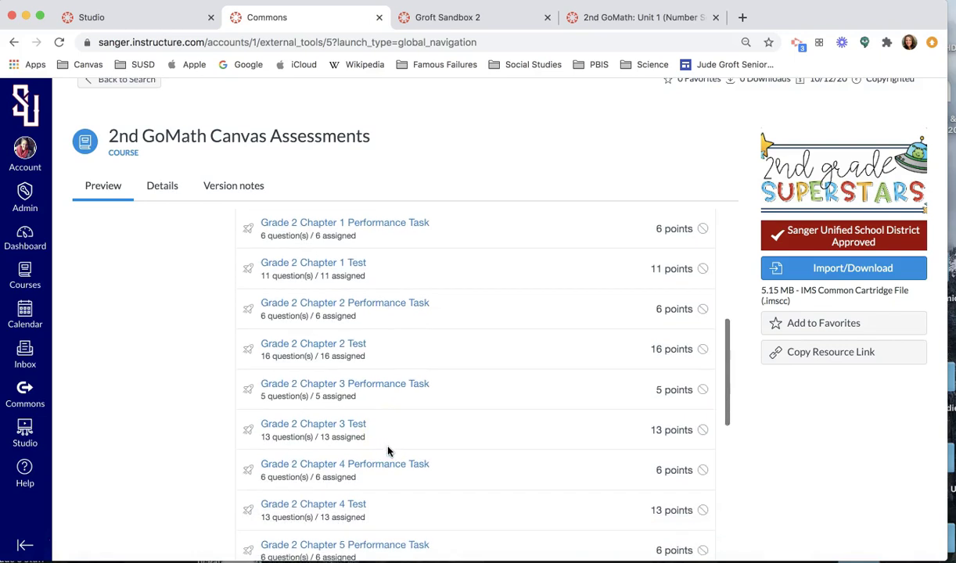
click(411, 464)
scroll(411, 466, down, 2)
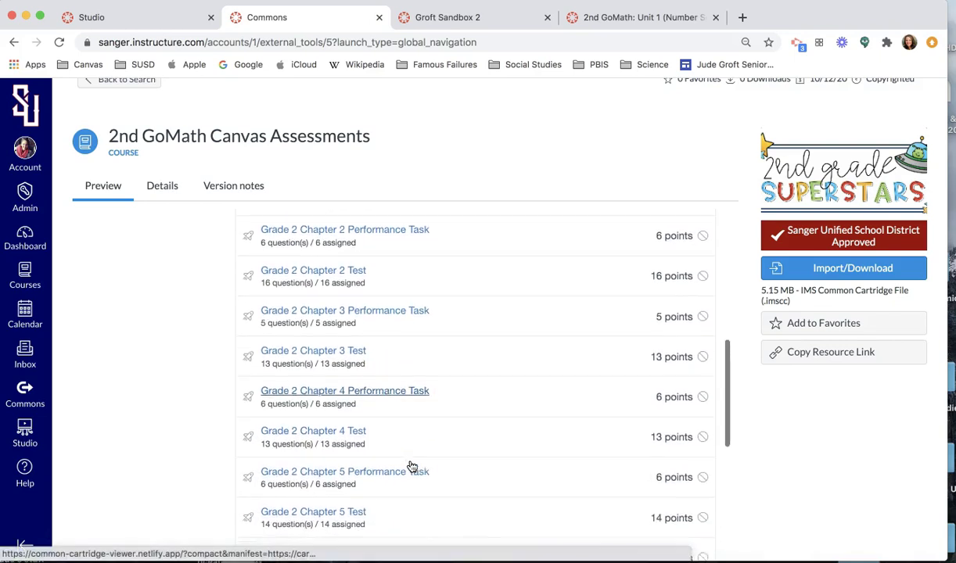
click(400, 474)
scroll(399, 479, down, 5)
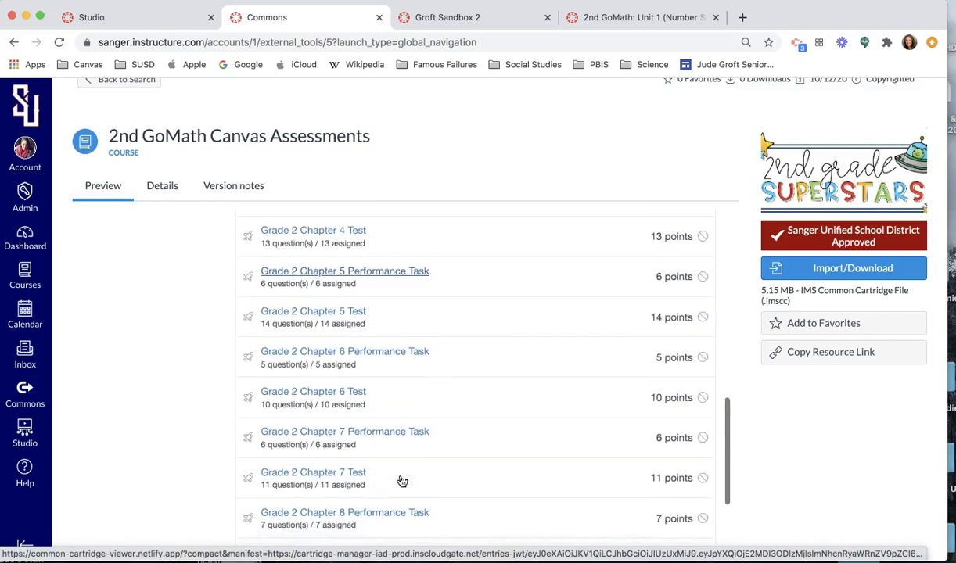
scroll(401, 480, down, 7)
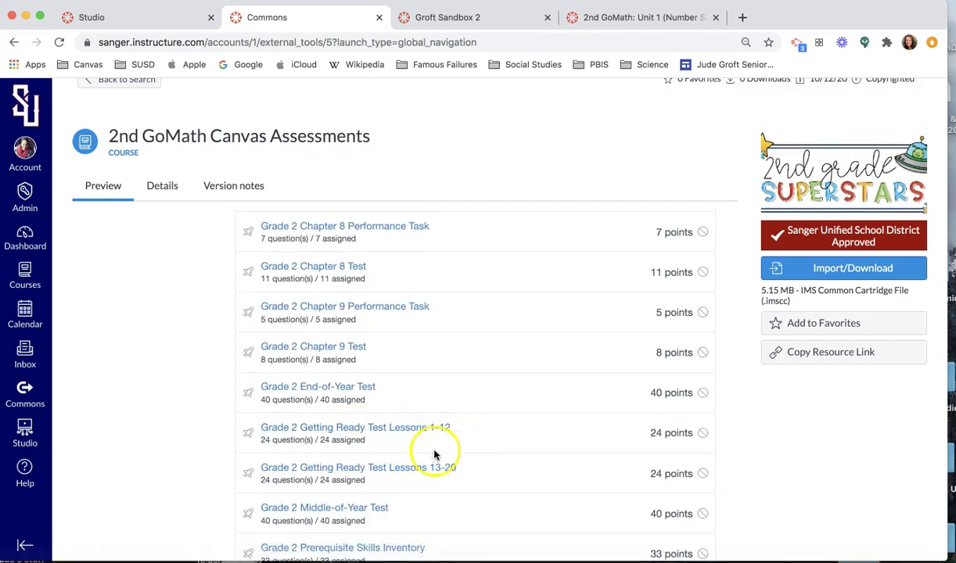
scroll(416, 489, down, 2)
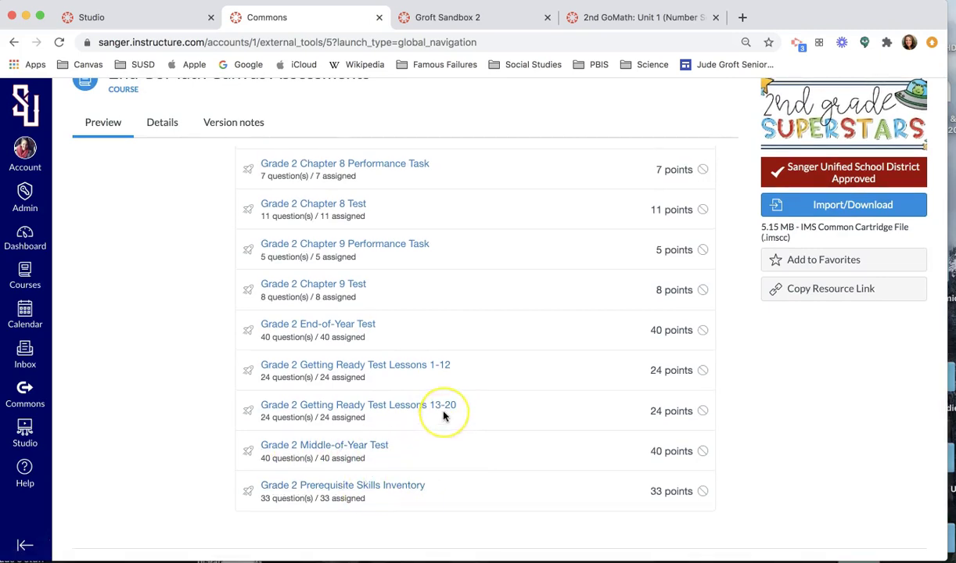
scroll(443, 416, up, 15)
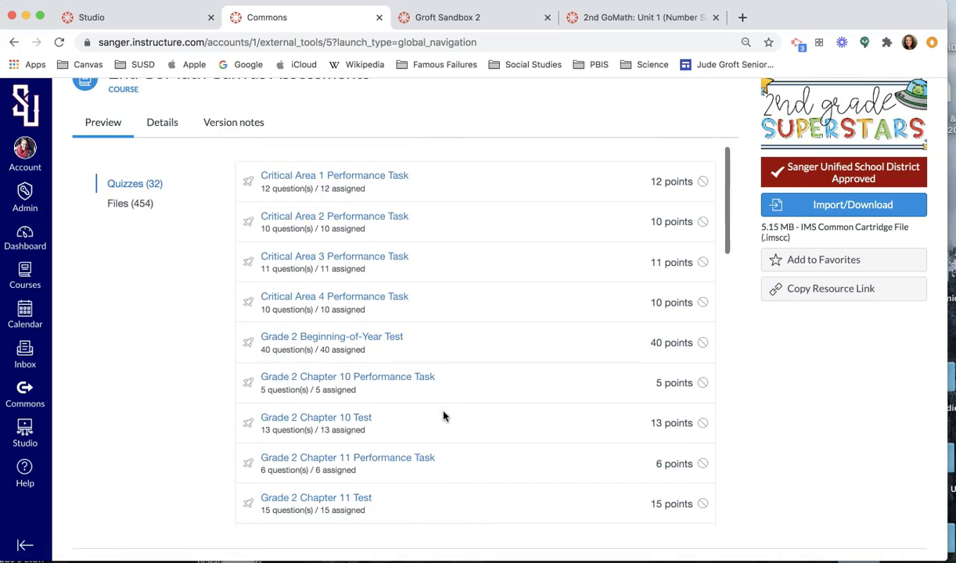
click(385, 178)
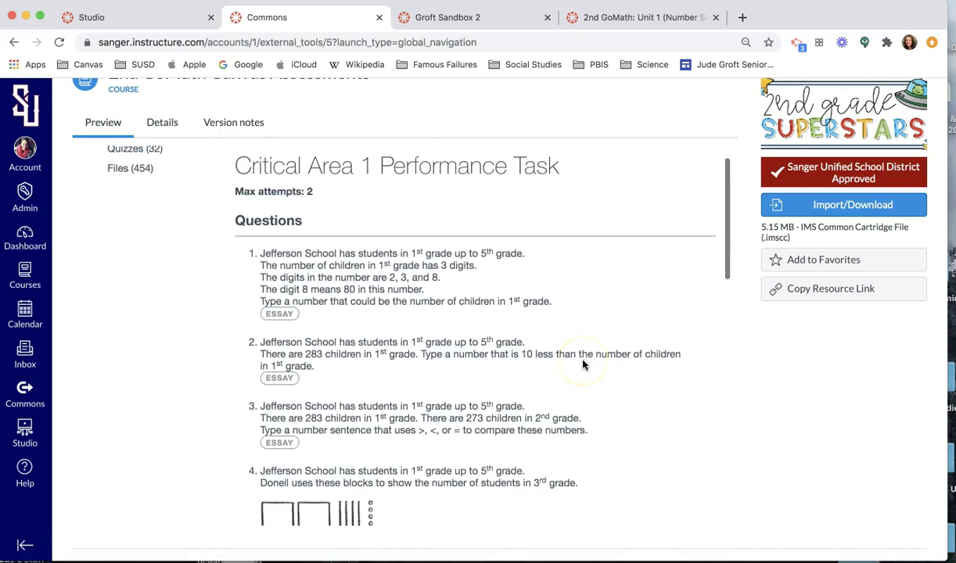
scroll(583, 363, down, 10)
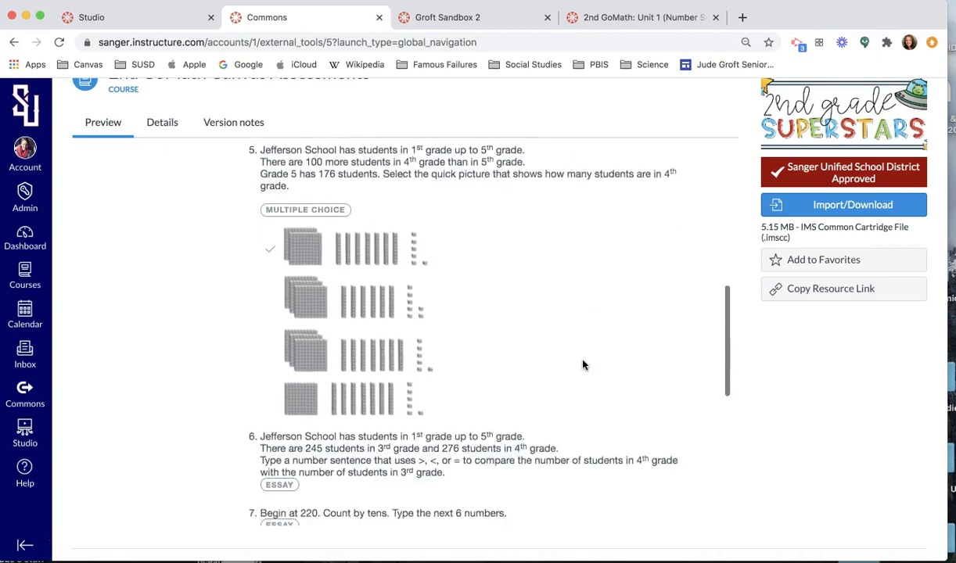
scroll(583, 364, down, 8)
scroll(582, 364, up, 12)
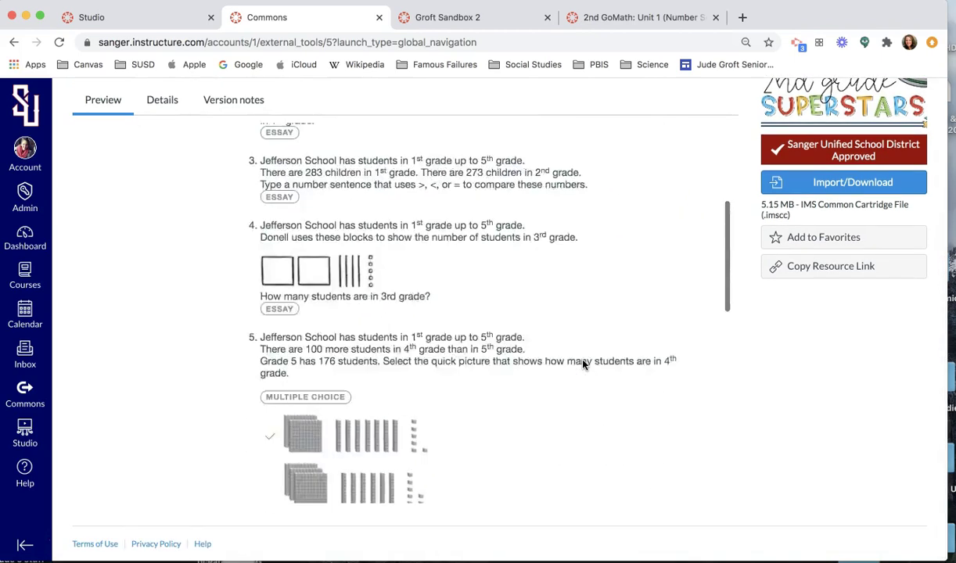
scroll(583, 364, up, 5)
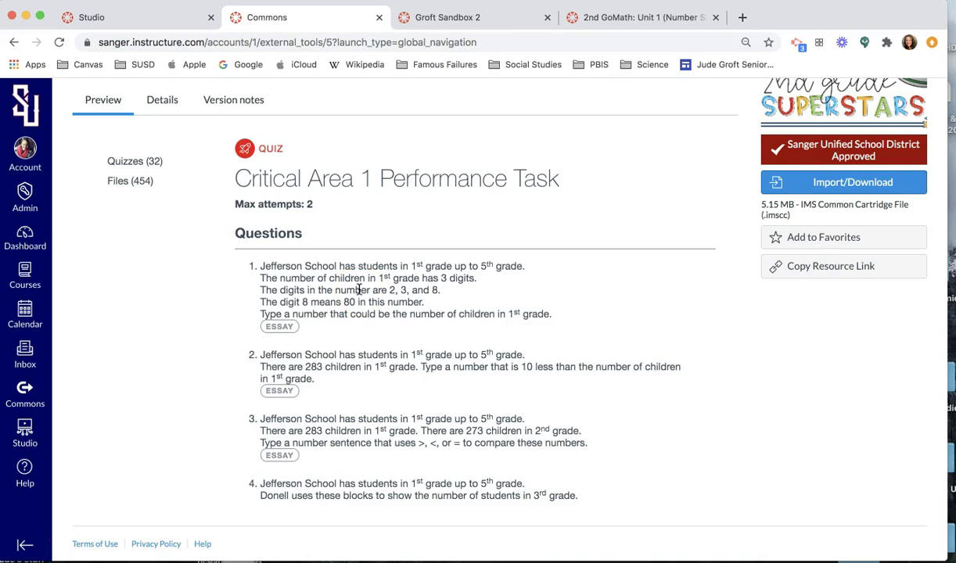
scroll(358, 290, up, 5)
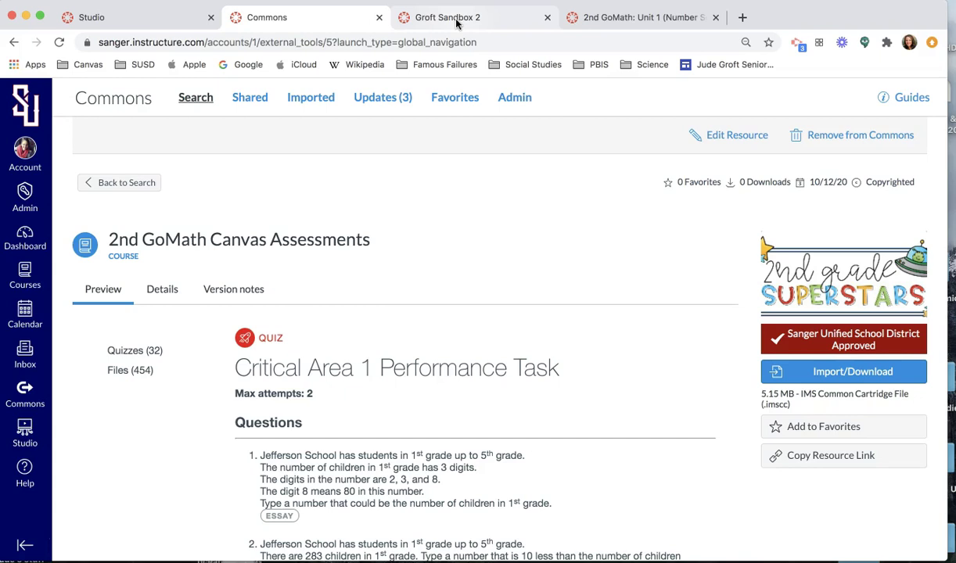
Switch to the Groft Sandbox 2 tab and show the All Courses list
click(457, 20)
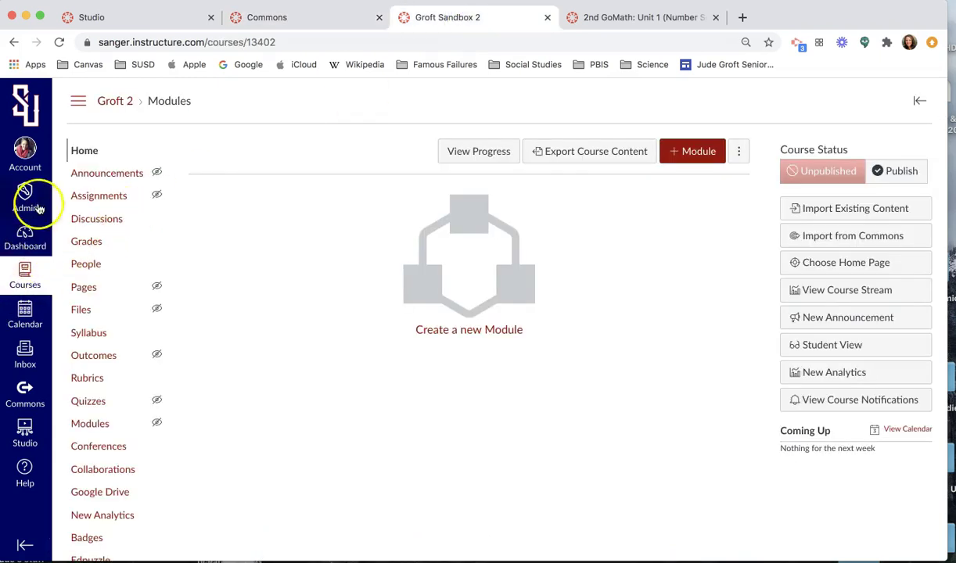
click(25, 281)
scroll(223, 319, down, 10)
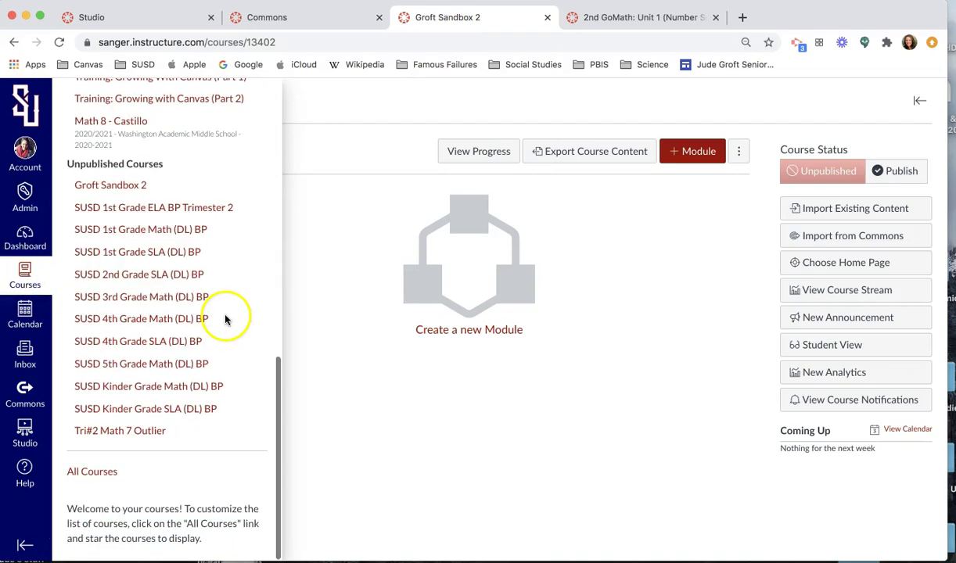
click(81, 475)
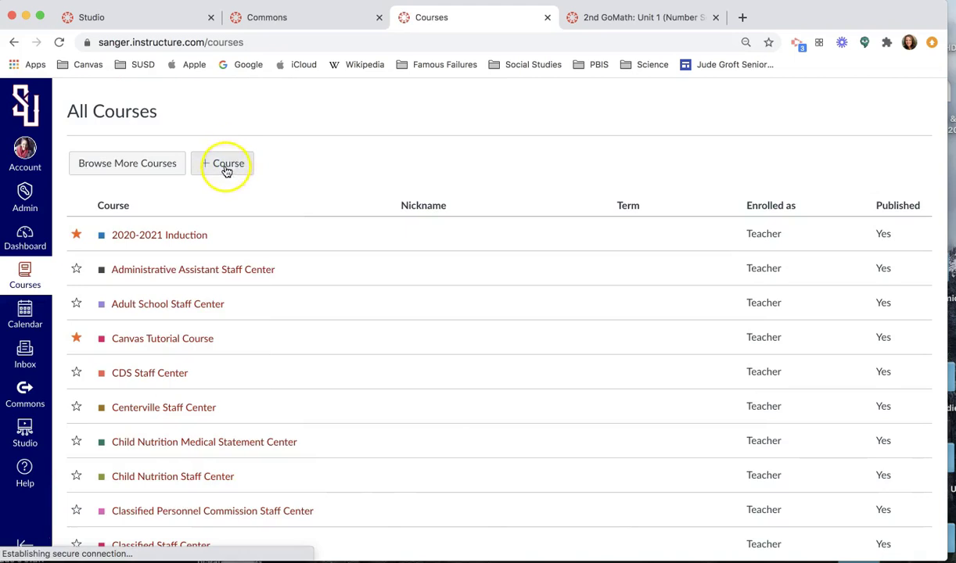
Start a new course, then cancel the + Course dialog
click(224, 165)
click(466, 265)
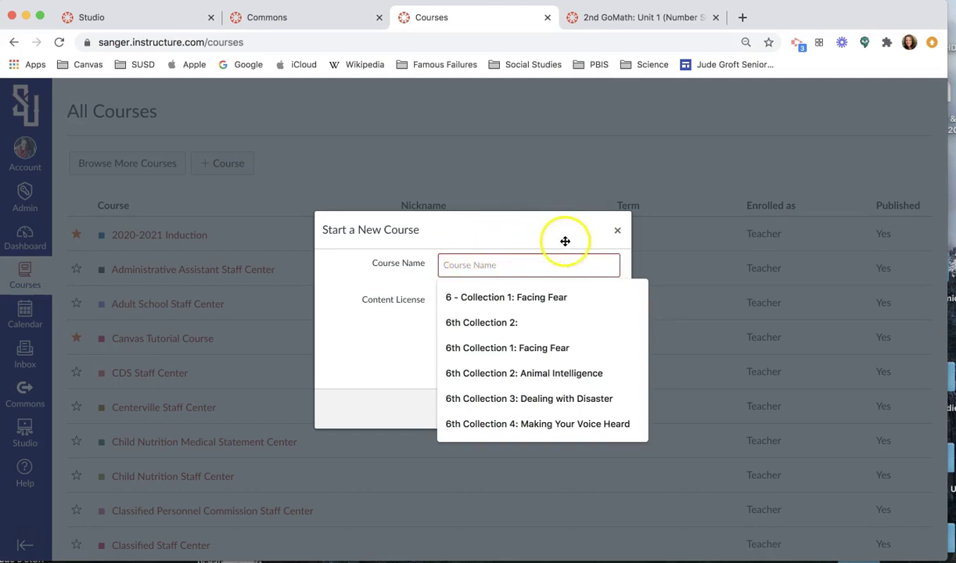
click(616, 230)
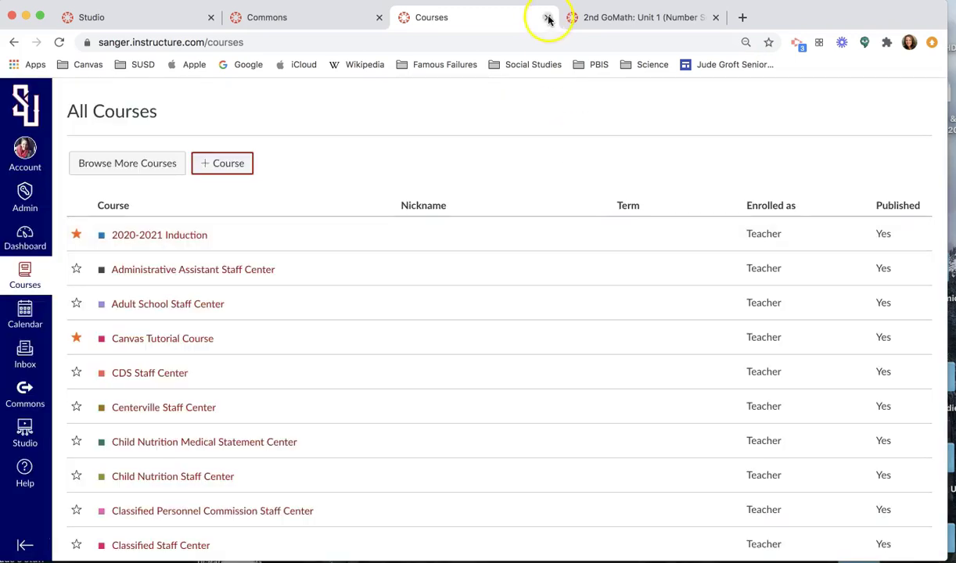
Open Groft Sandbox 2 from the All Courses list
scroll(231, 362, down, 2)
scroll(231, 363, down, 20)
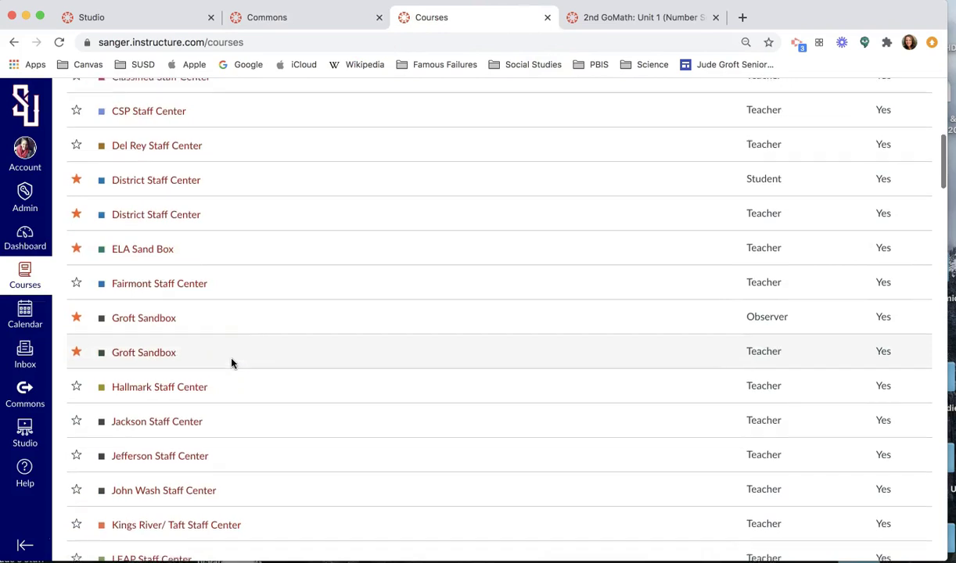
scroll(231, 363, up, 6)
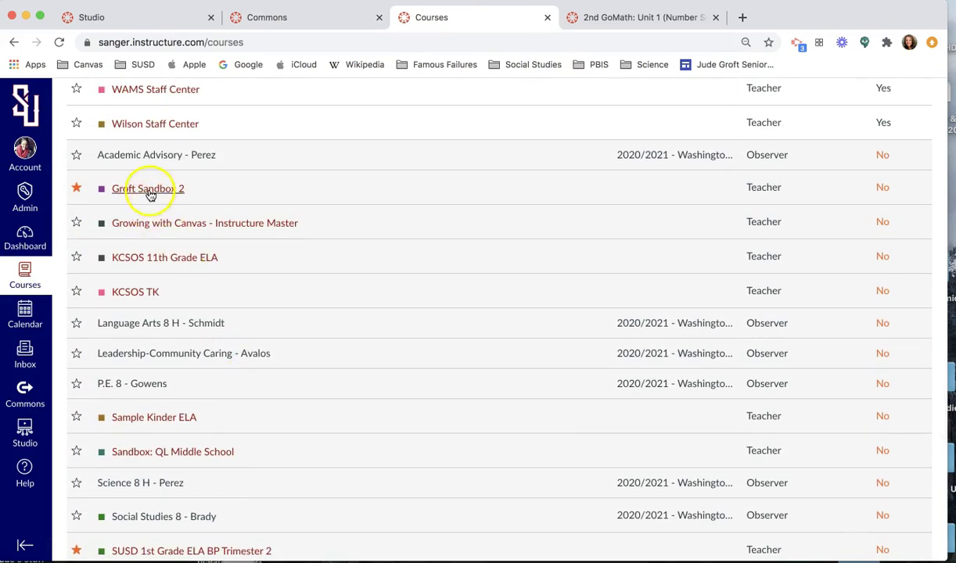
click(149, 192)
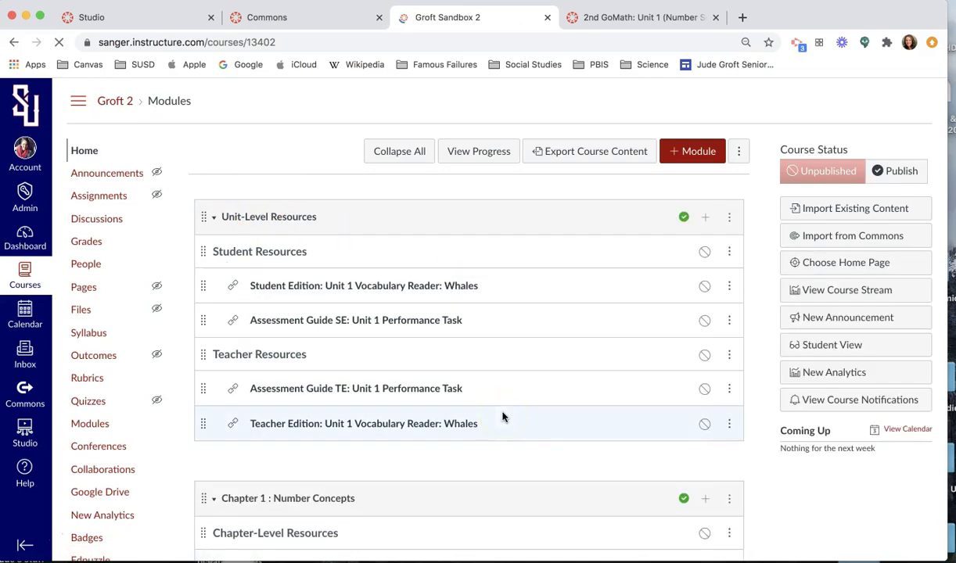
Close the 2nd GoMath: Unit 1 tab and return to the Commons Critical Area 1 Performance Task preview
click(644, 19)
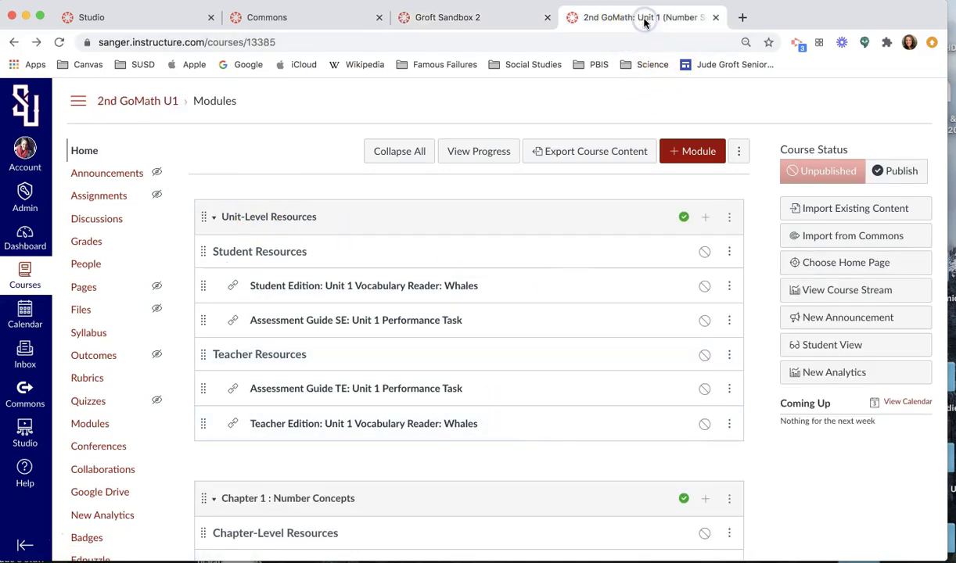
click(715, 17)
click(323, 19)
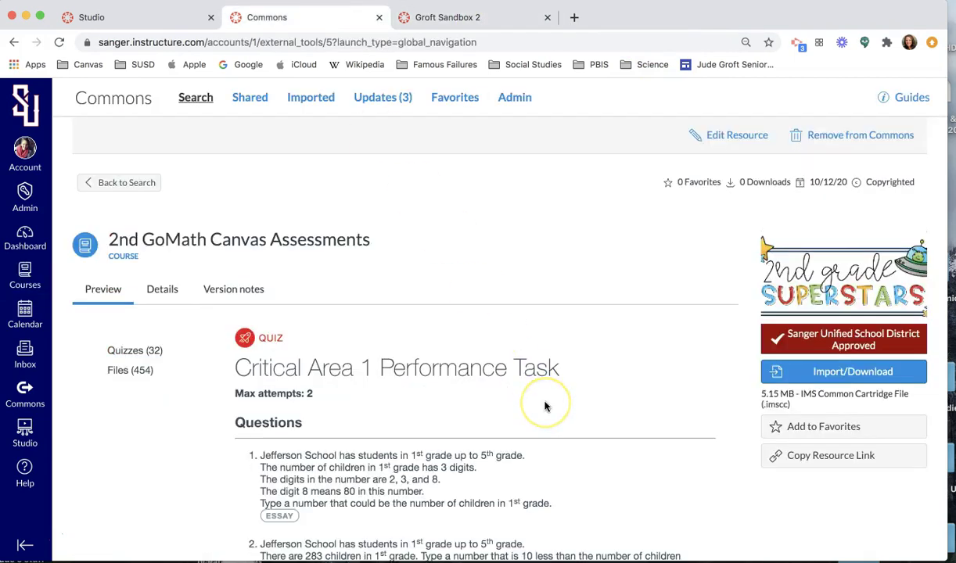
scroll(546, 406, down, 3)
scroll(442, 435, up, 3)
scroll(487, 222, down, 5)
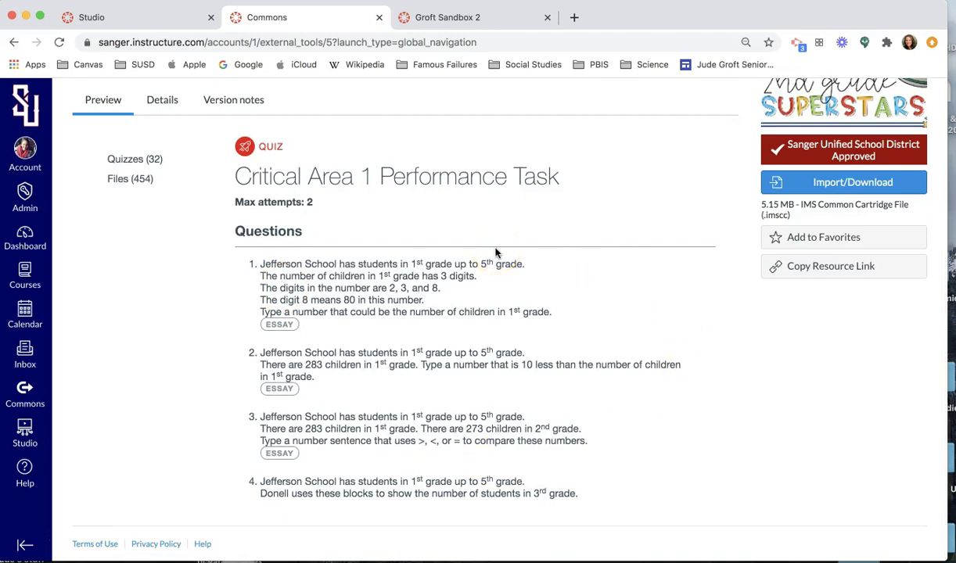
Import 2nd GoMath Canvas Assessments from Commons into the Groft Sandbox 2 course
click(840, 188)
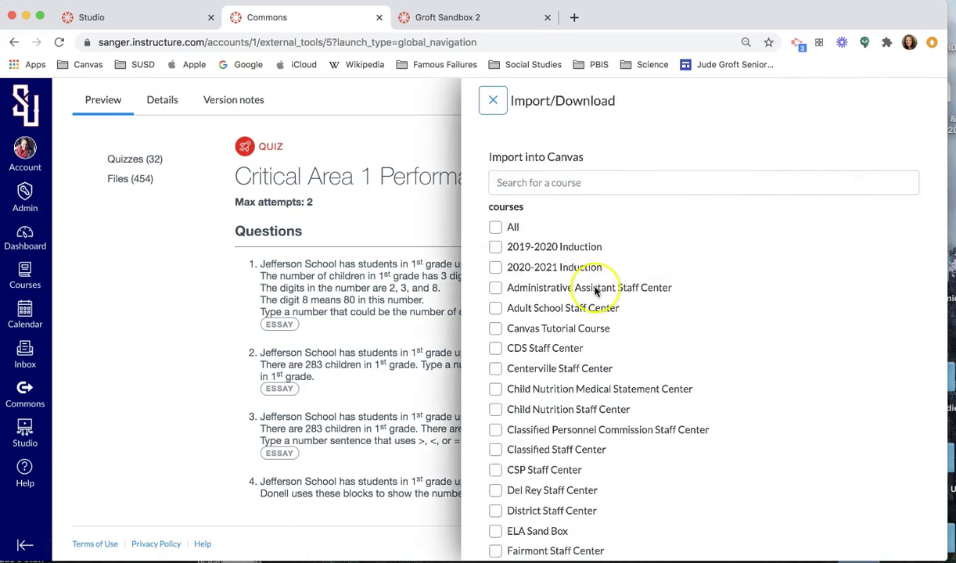
scroll(594, 289, down, 2)
scroll(594, 291, down, 5)
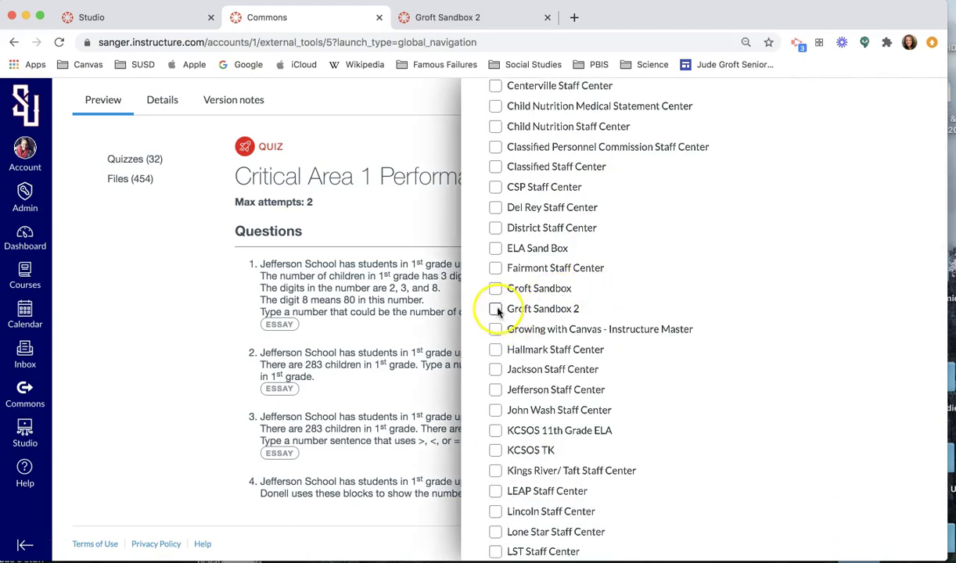
click(525, 310)
scroll(688, 378, down, 15)
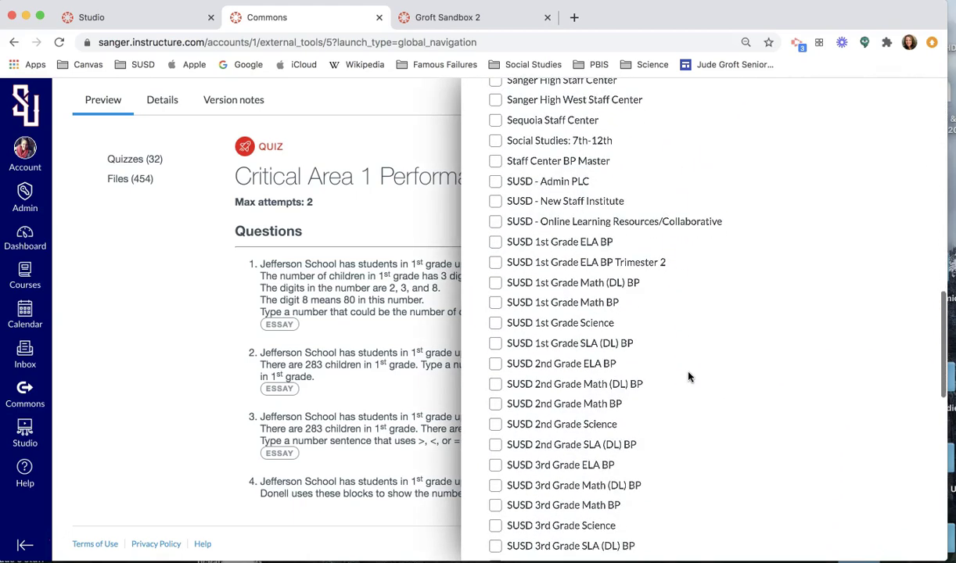
scroll(689, 378, down, 10)
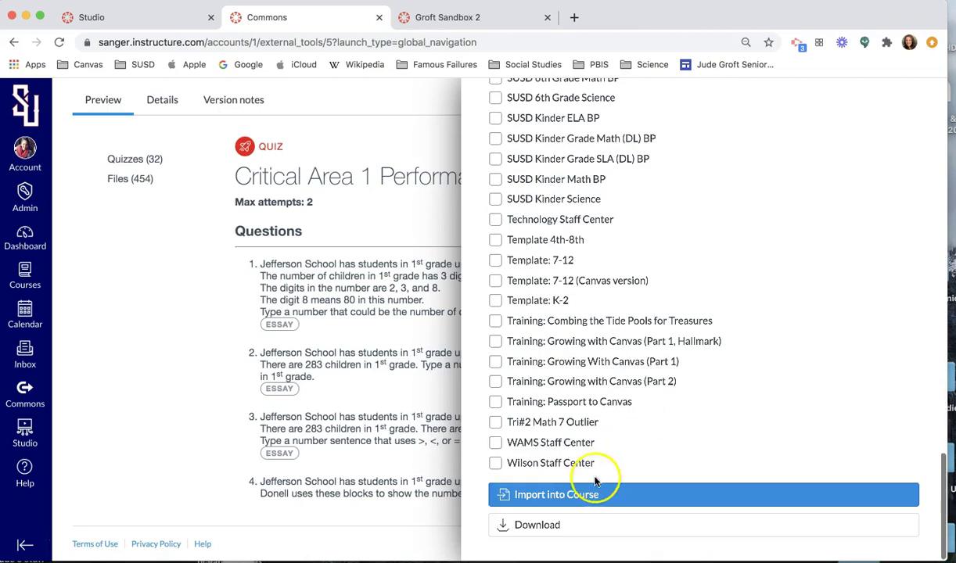
click(581, 495)
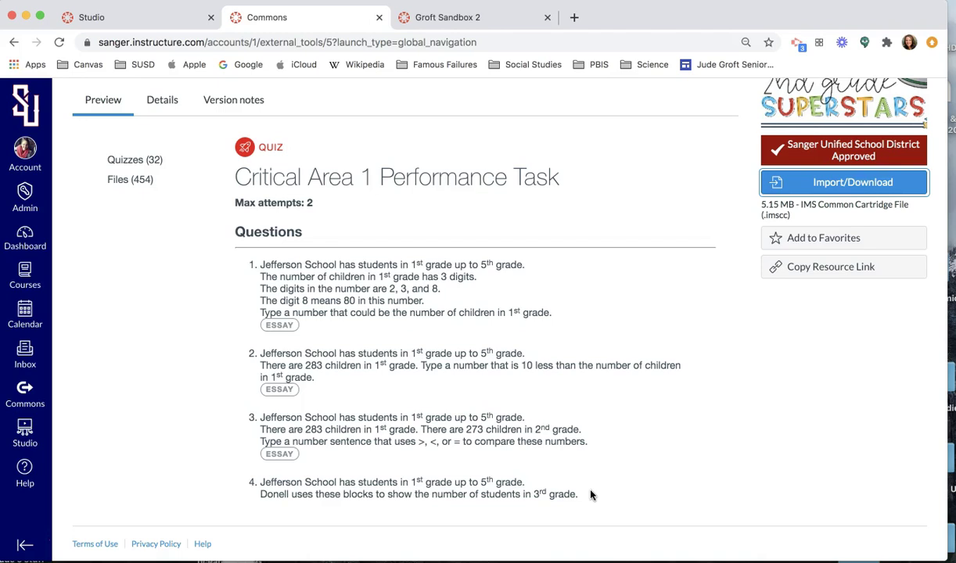
scroll(653, 405, up, 3)
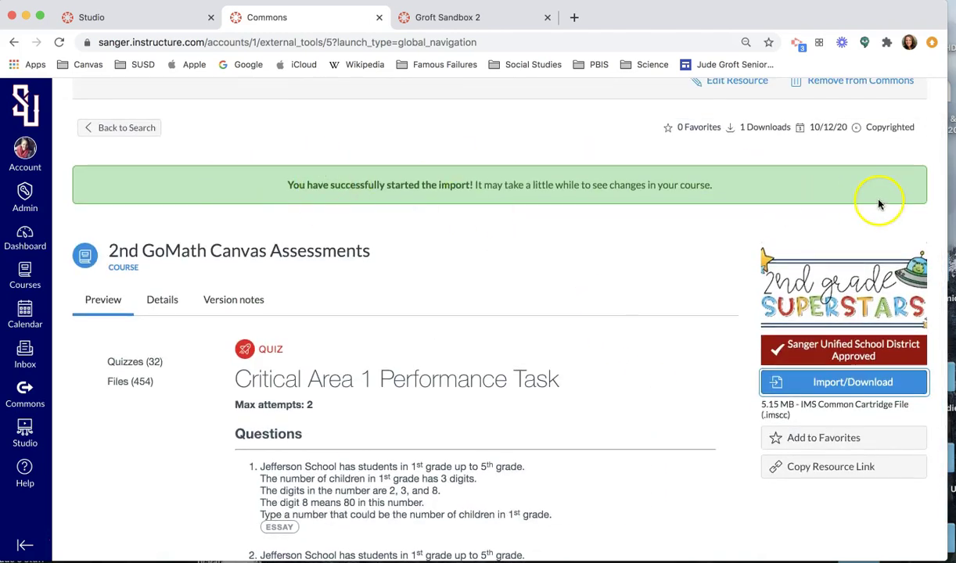
Open a new tab and load the Canvas dashboard from the bookmarks
click(458, 18)
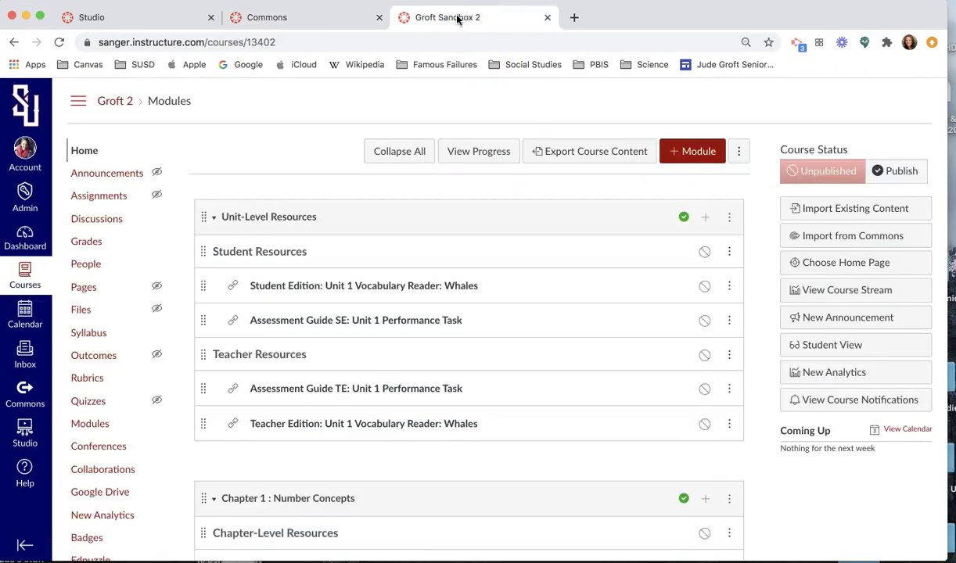
key(super+t)
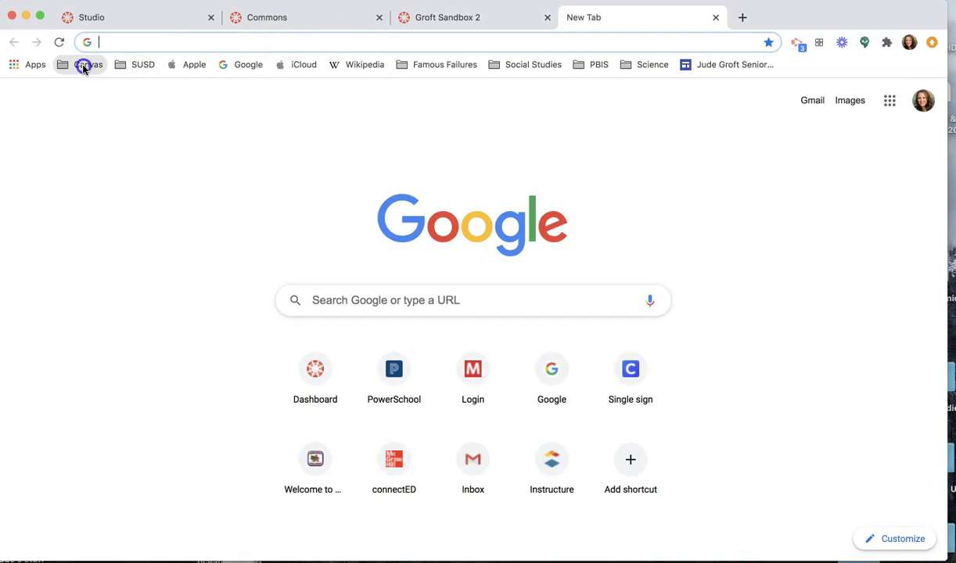
click(85, 68)
click(106, 109)
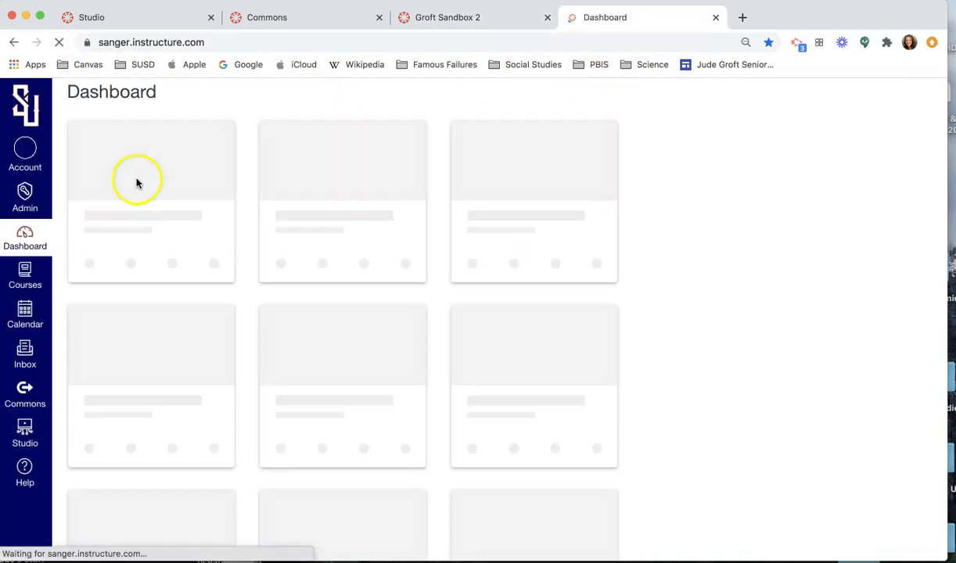
Go to Admin > Sanger Unified School District > Sub-Accounts > HMH Content courses
click(23, 197)
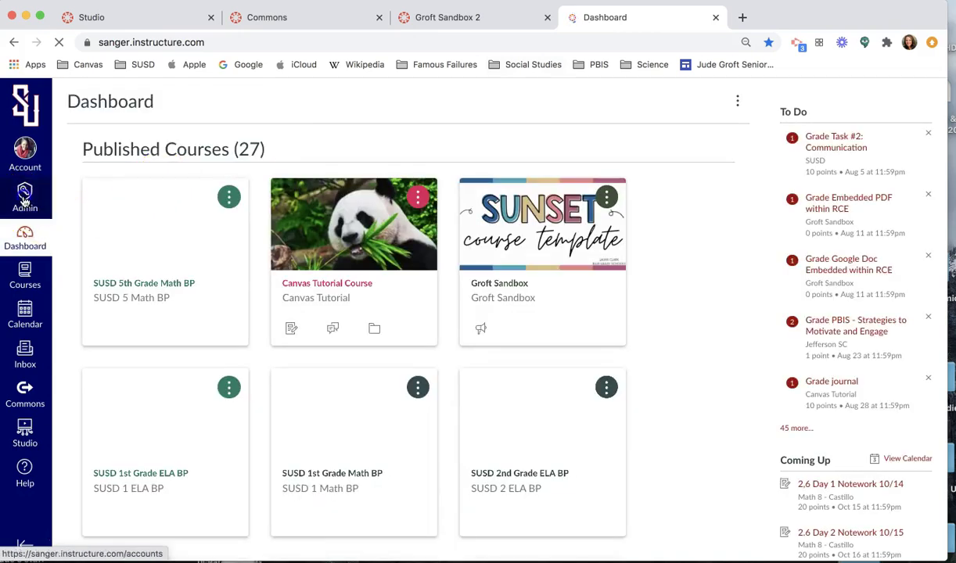
click(25, 196)
click(128, 164)
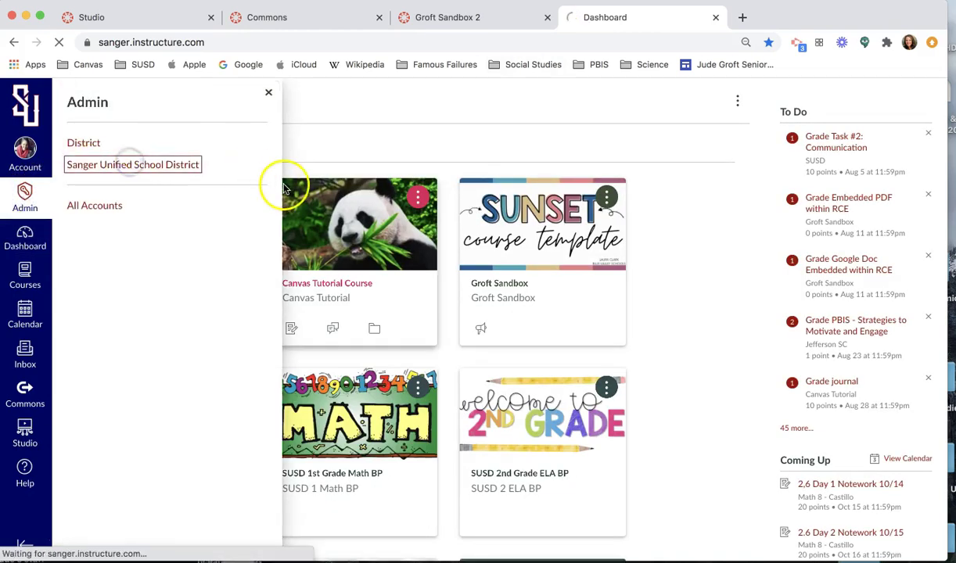
click(99, 333)
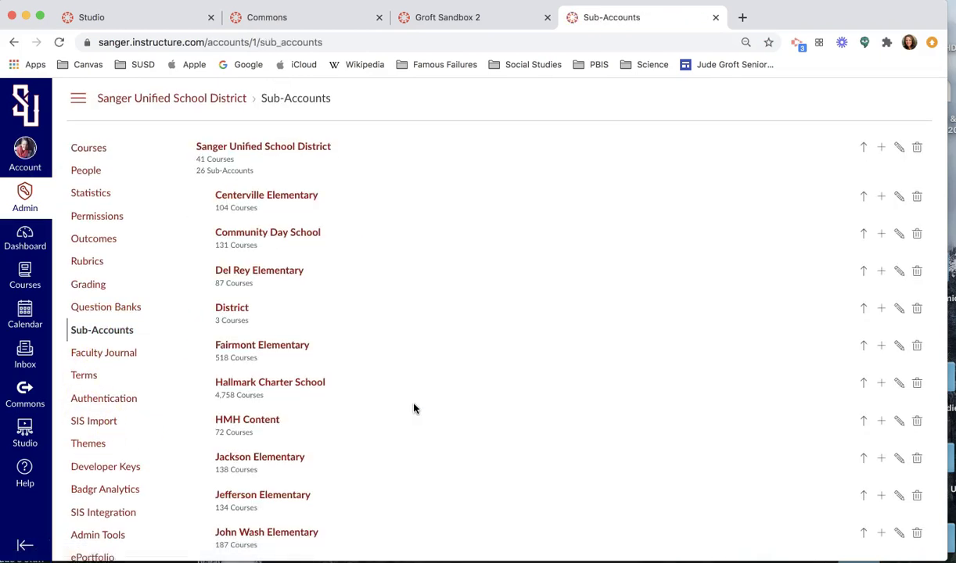
scroll(414, 407, down, 1)
click(254, 395)
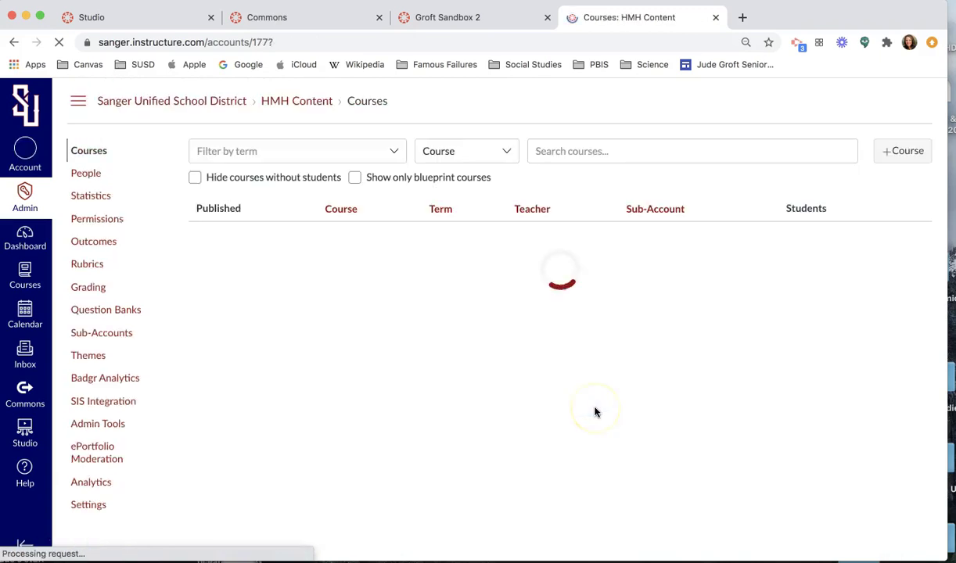
Move to page 5 of the HMH Content course list
scroll(594, 410, down, 3)
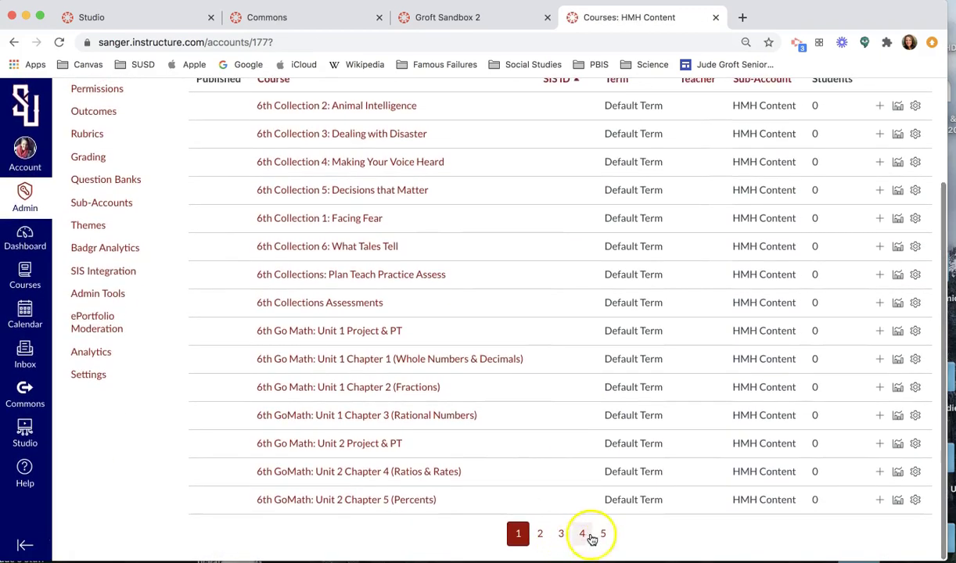
click(602, 535)
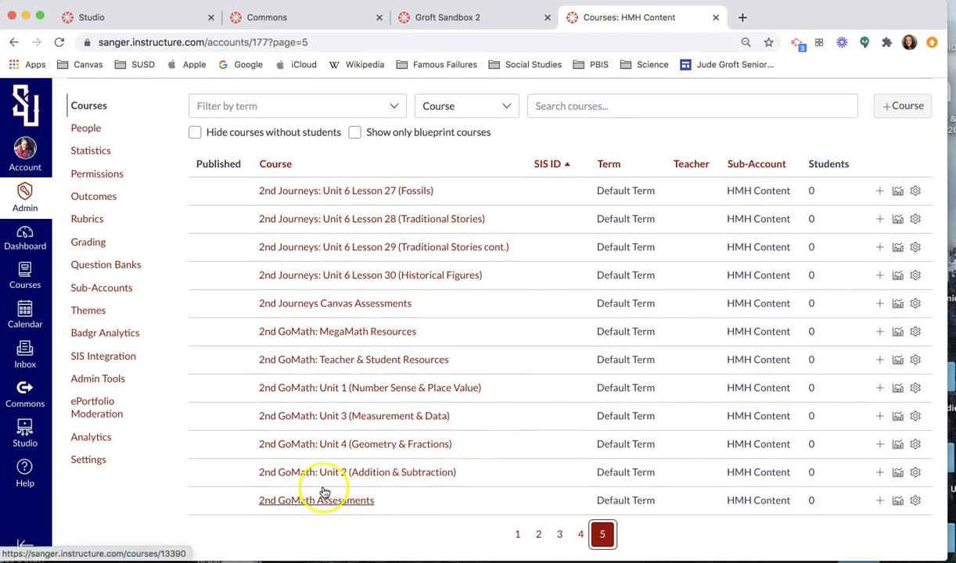
click(577, 538)
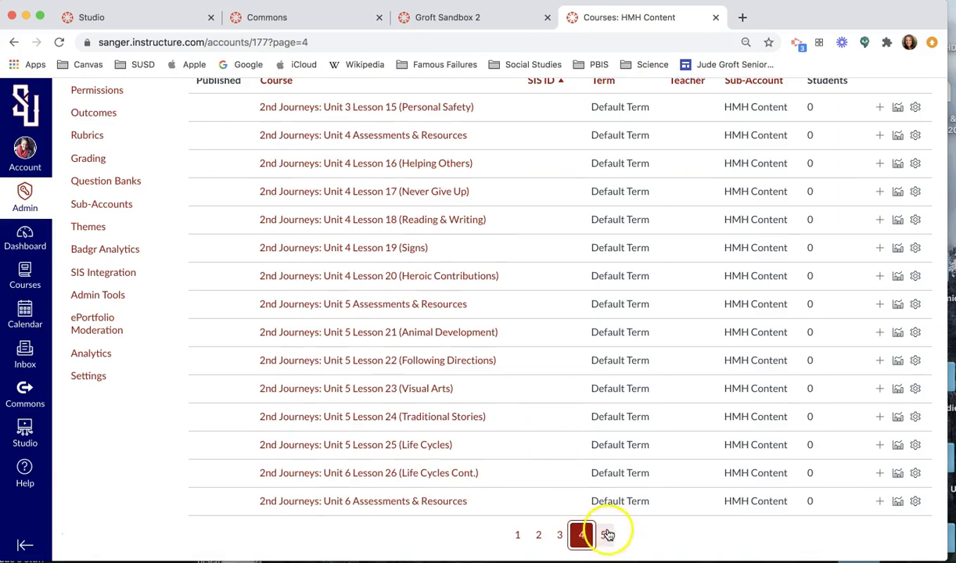
click(603, 534)
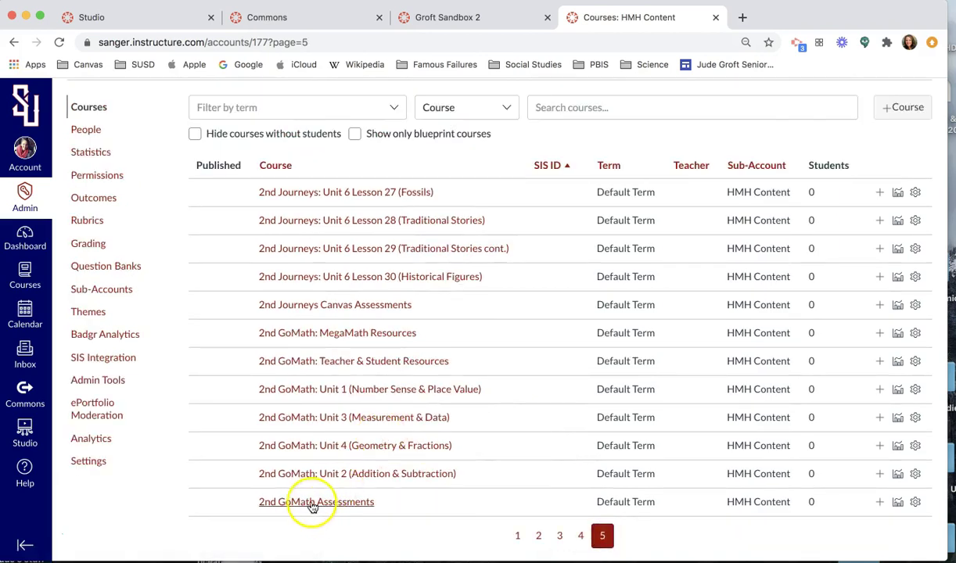
In 2nd GoMath Assessments Quizzes, open Critical Area 1 Performance Task and click Edit
click(311, 506)
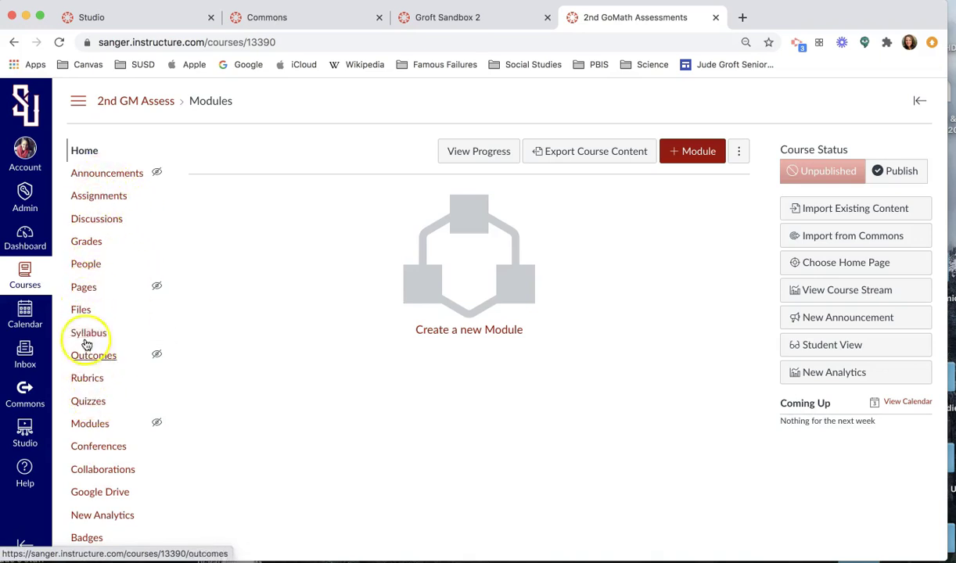
click(88, 402)
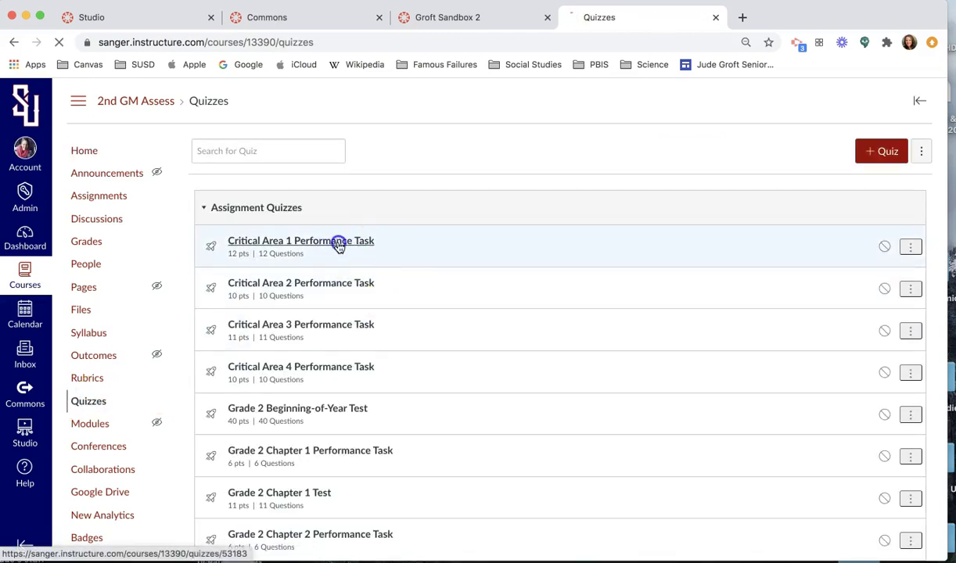
click(339, 245)
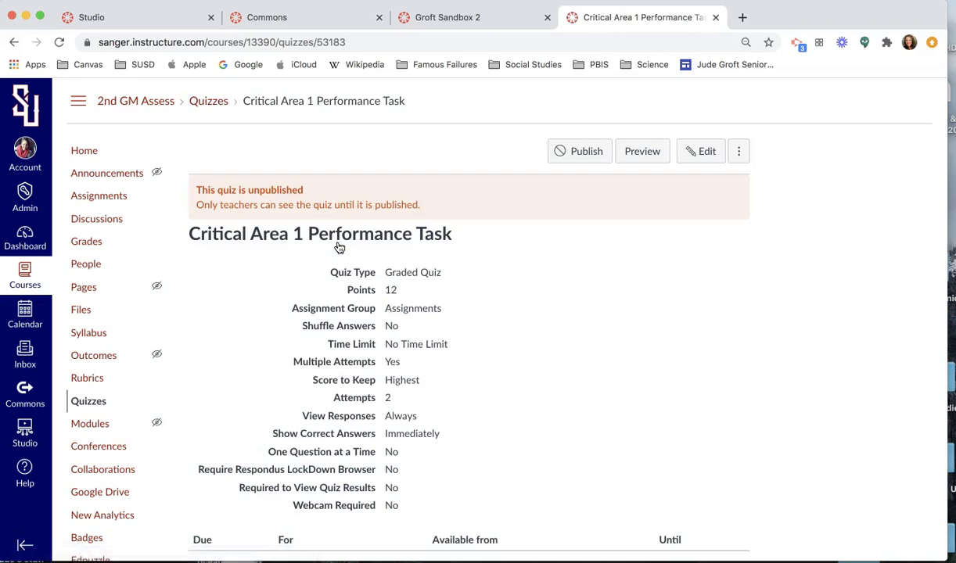
scroll(678, 313, down, 2)
scroll(679, 313, up, 2)
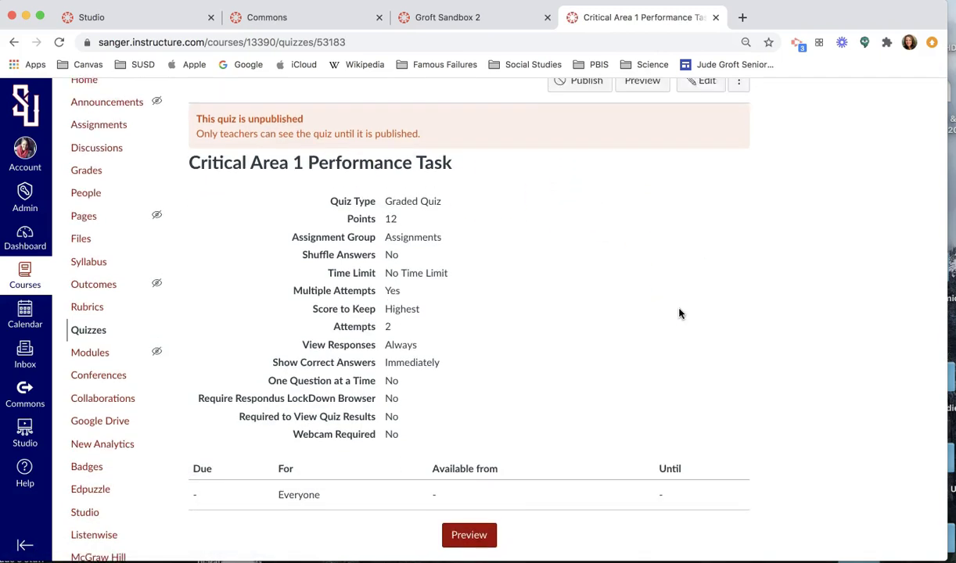
click(708, 151)
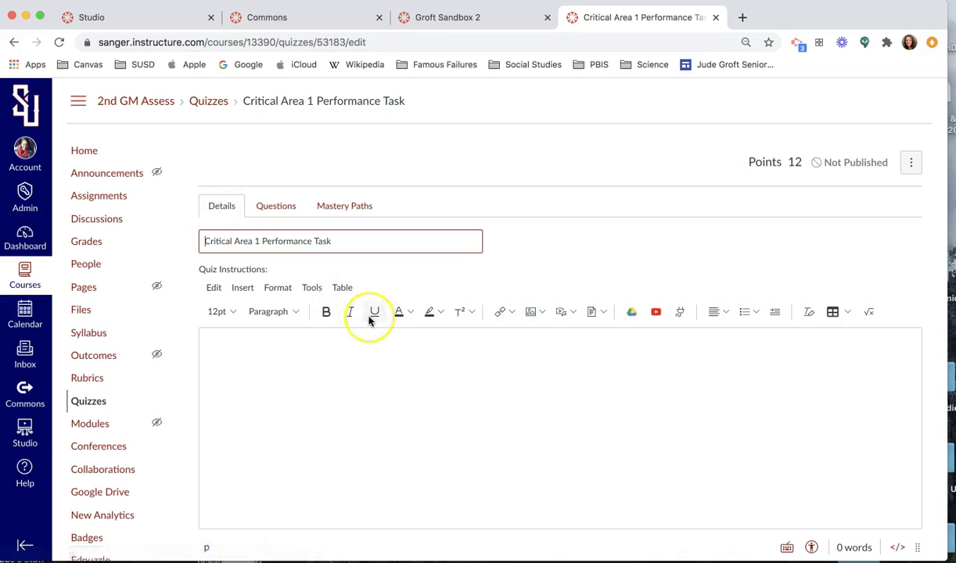
Scroll through the quiz's Details options and assignment settings
scroll(369, 319, down, 5)
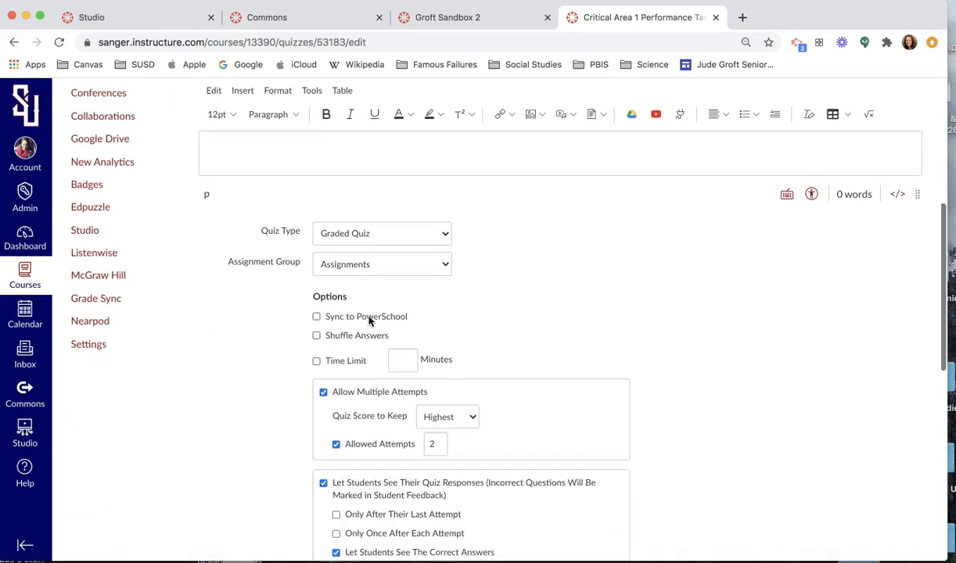
scroll(369, 319, down, 3)
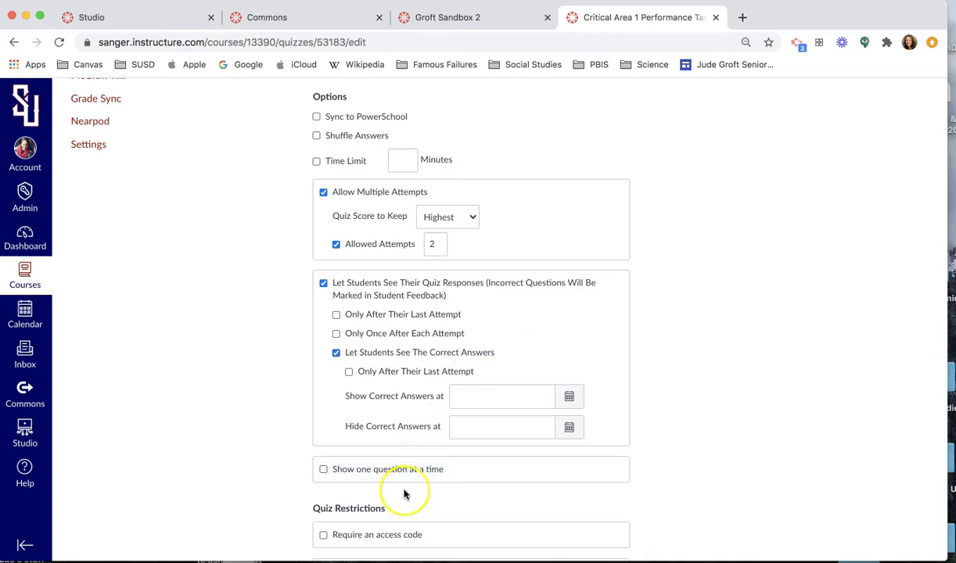
scroll(403, 490, down, 2)
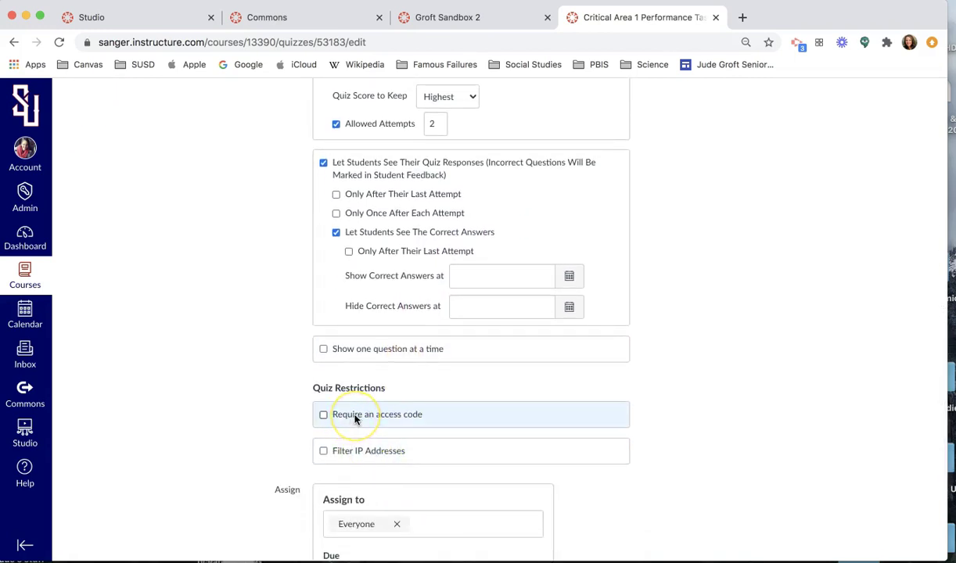
scroll(355, 418, down, 3)
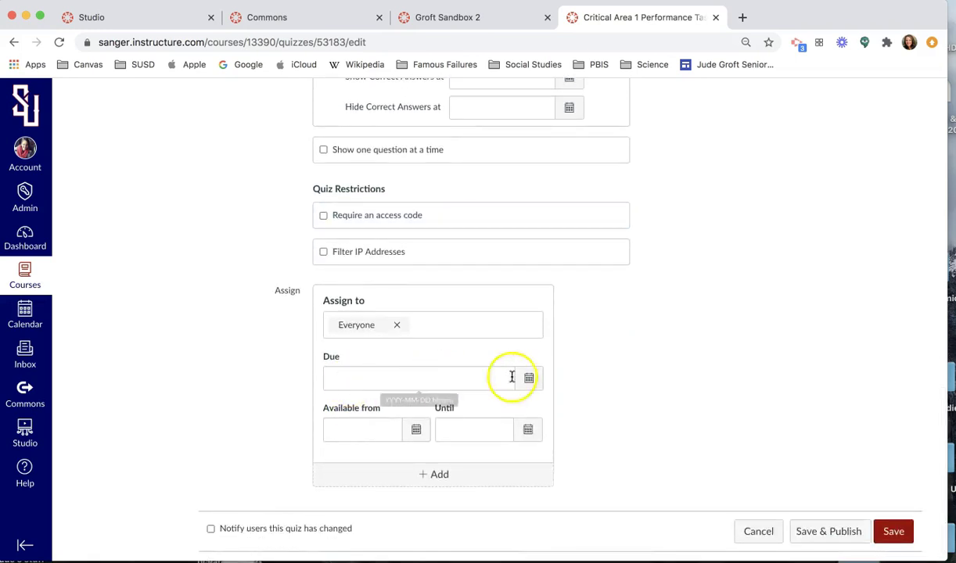
scroll(544, 384, up, 10)
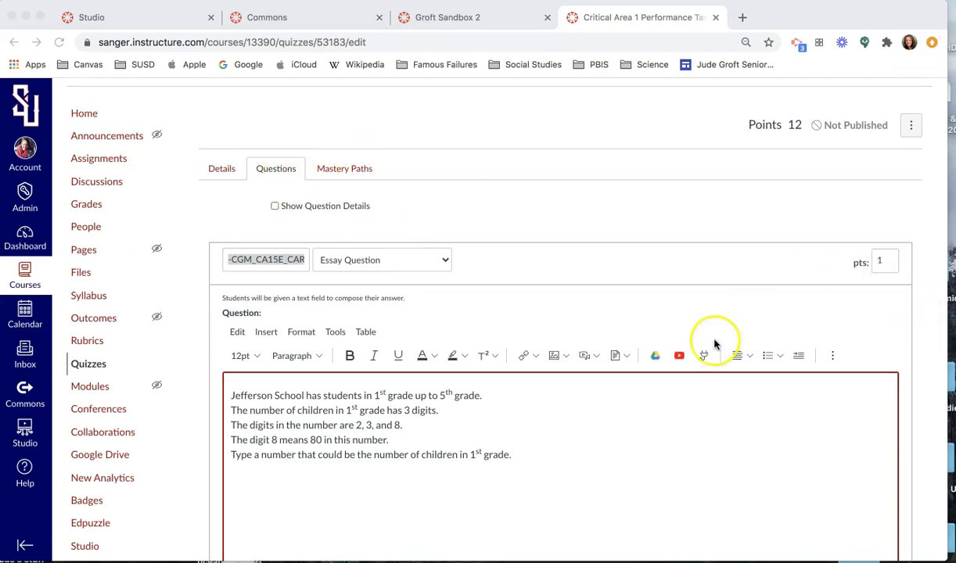
Close question 001's open editor without saving any changes
scroll(714, 344, down, 10)
scroll(230, 324, up, 3)
click(238, 297)
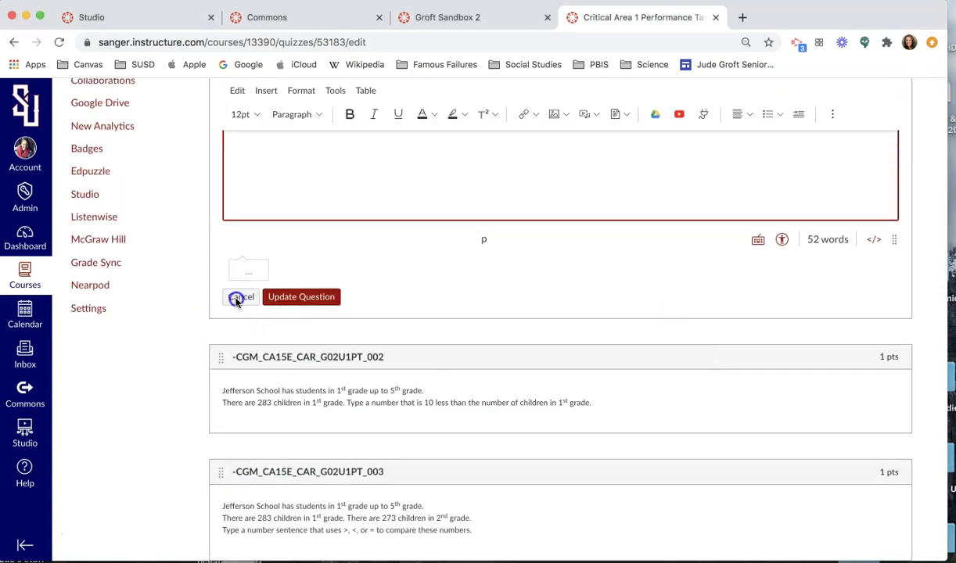
click(236, 297)
scroll(686, 272, up, 5)
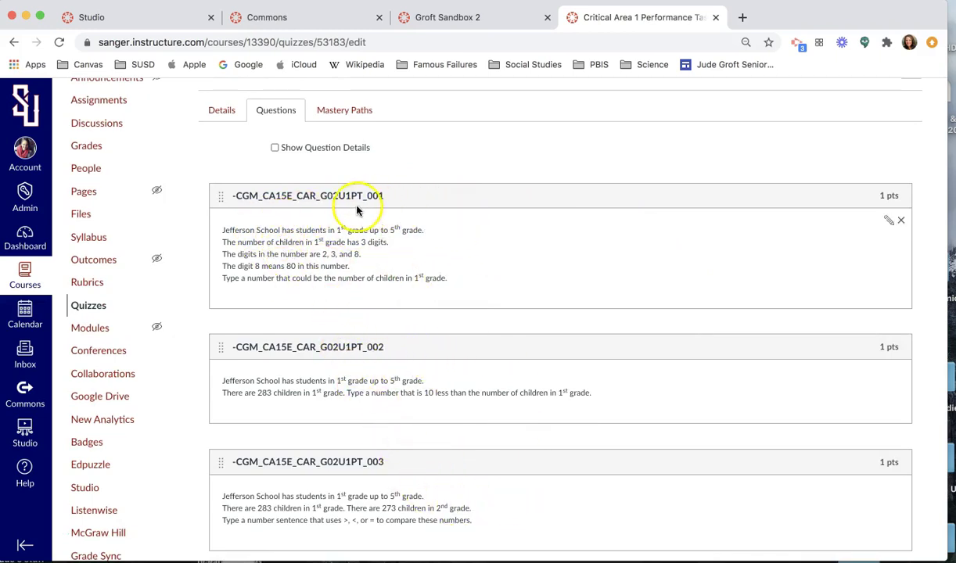
Open essay questions 001, 004 and 011 in the editor
click(892, 218)
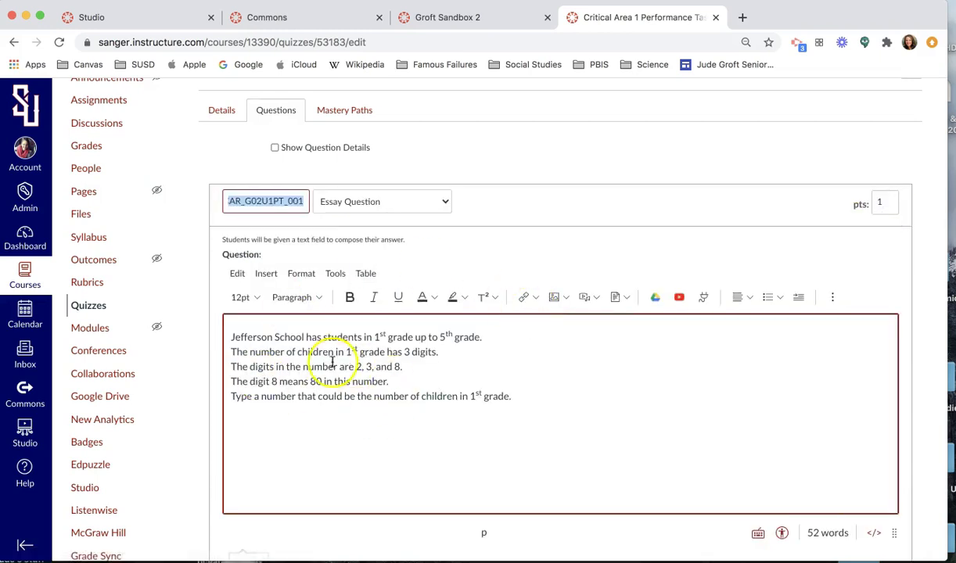
scroll(319, 424, down, 1)
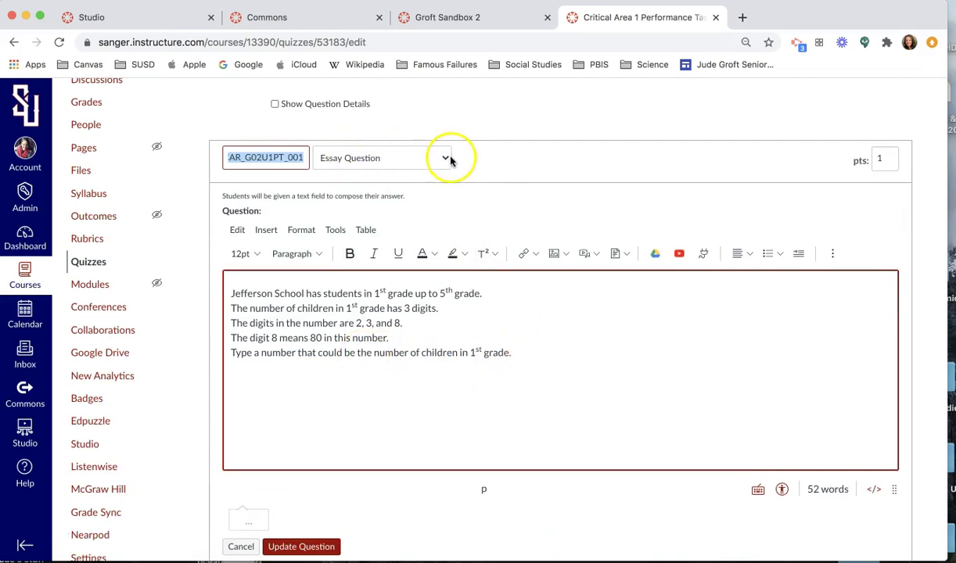
scroll(480, 433, down, 8)
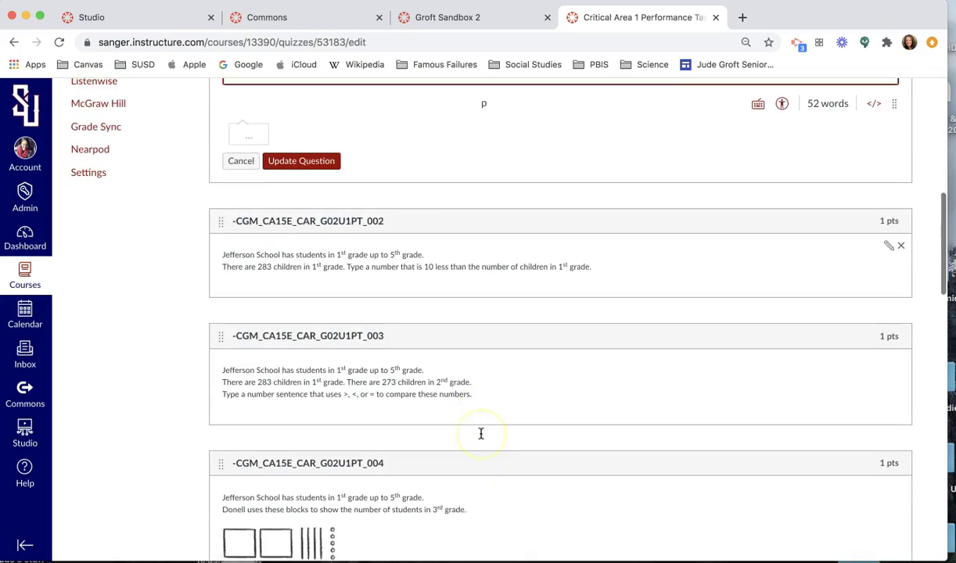
scroll(483, 460, down, 5)
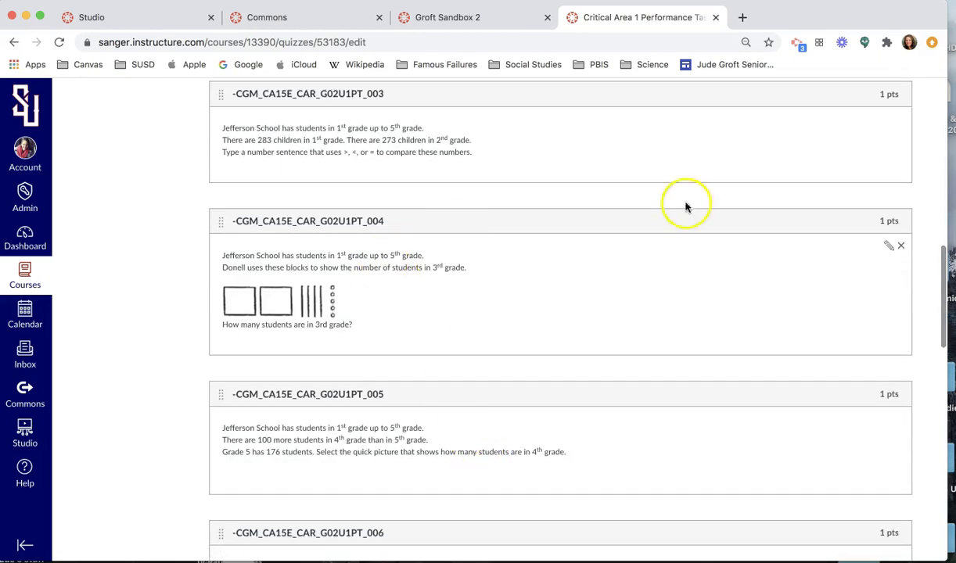
click(889, 249)
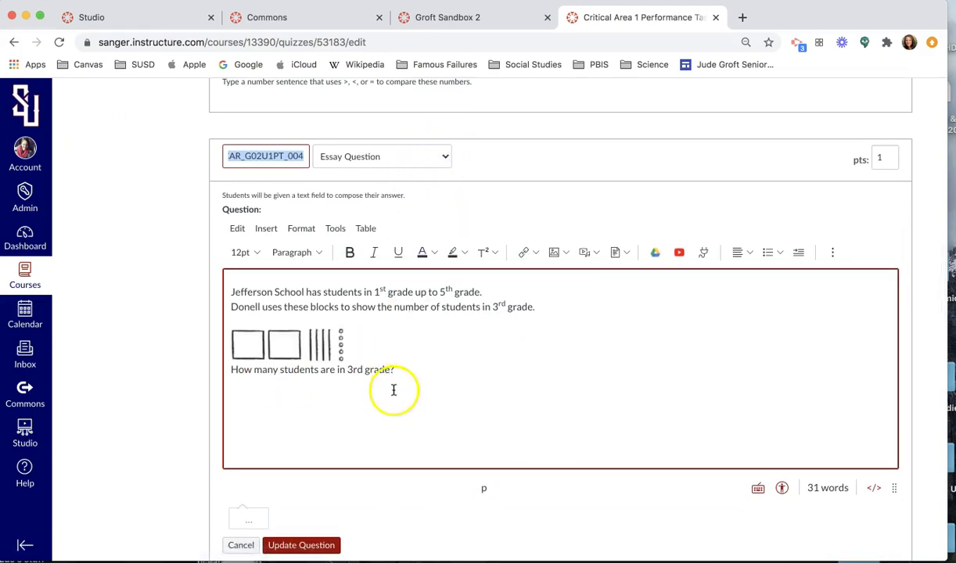
scroll(393, 389, down, 3)
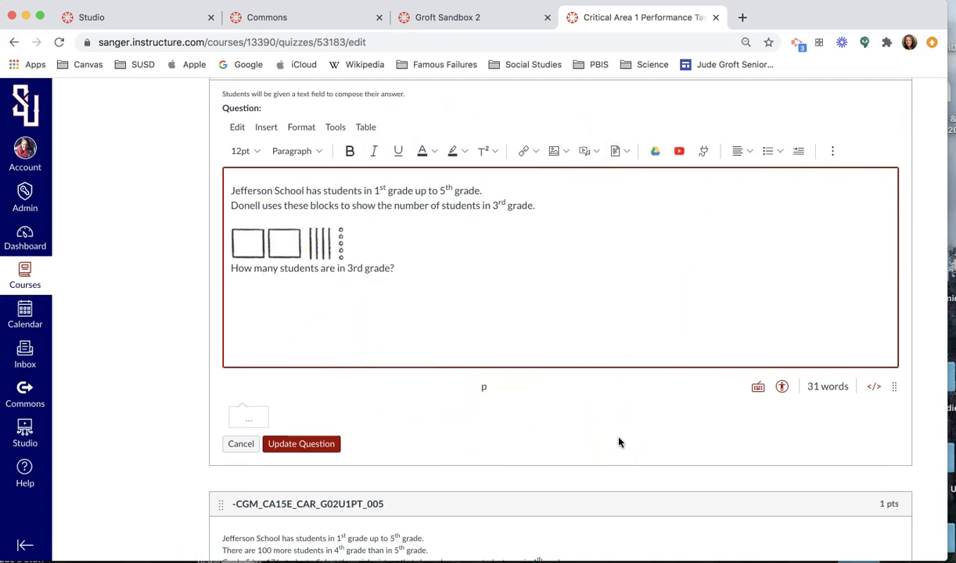
scroll(619, 442, down, 20)
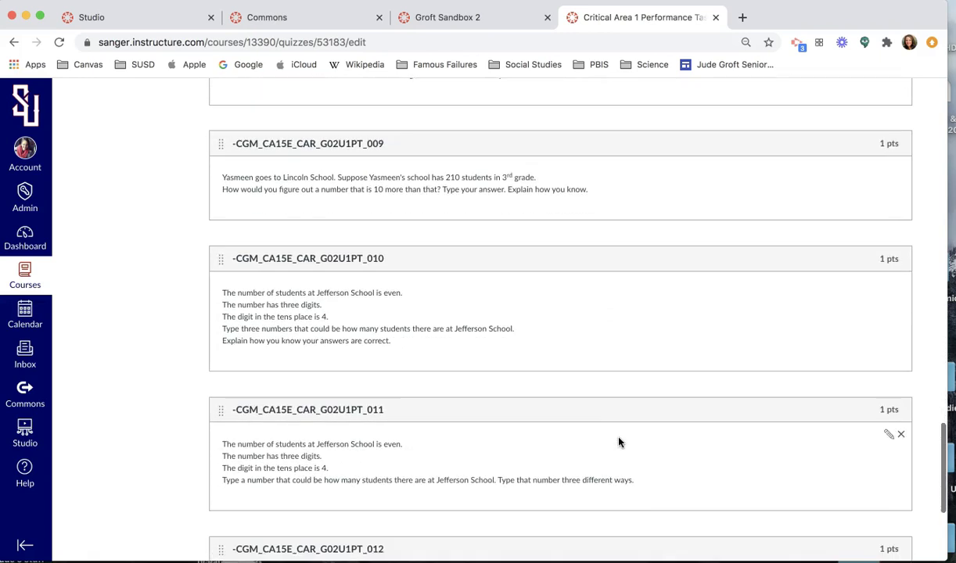
scroll(618, 442, down, 2)
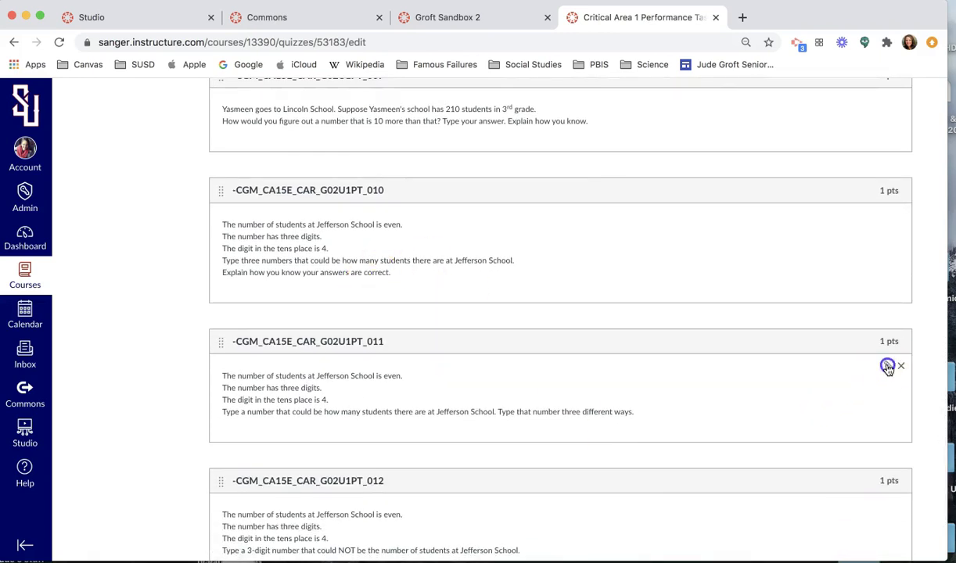
click(887, 367)
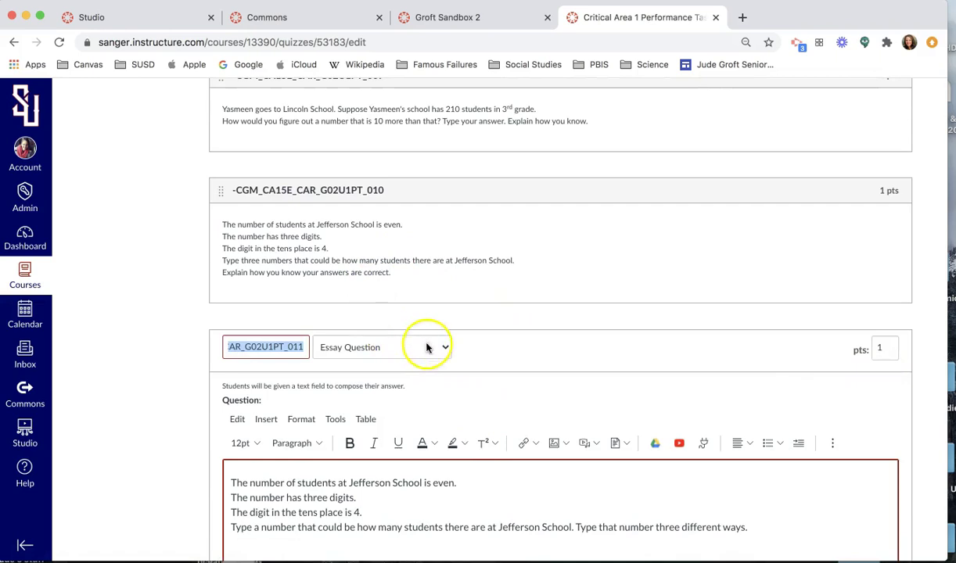
Cancel the editors of questions 001, 004 and 011, leaving them unchanged
scroll(398, 278, down, 10)
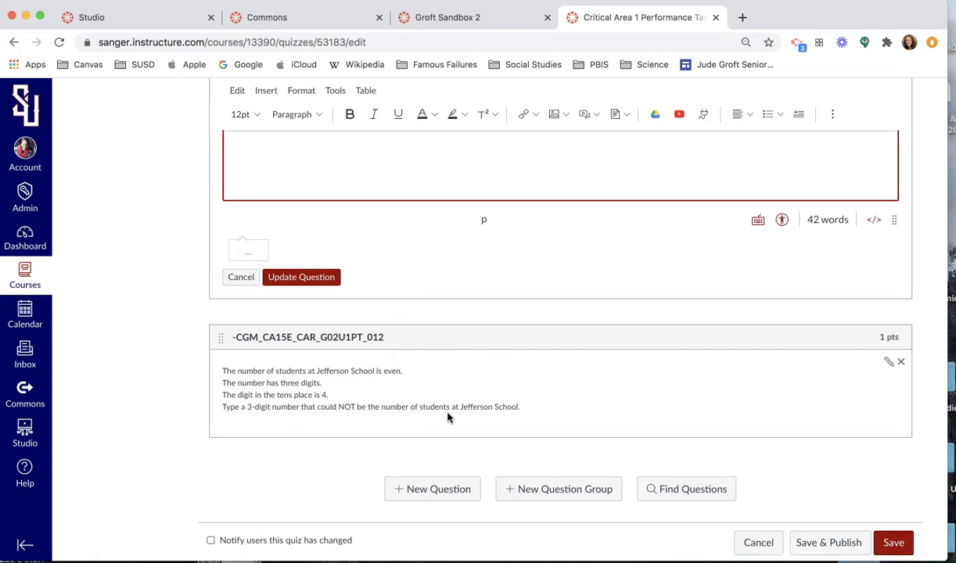
scroll(448, 416, up, 20)
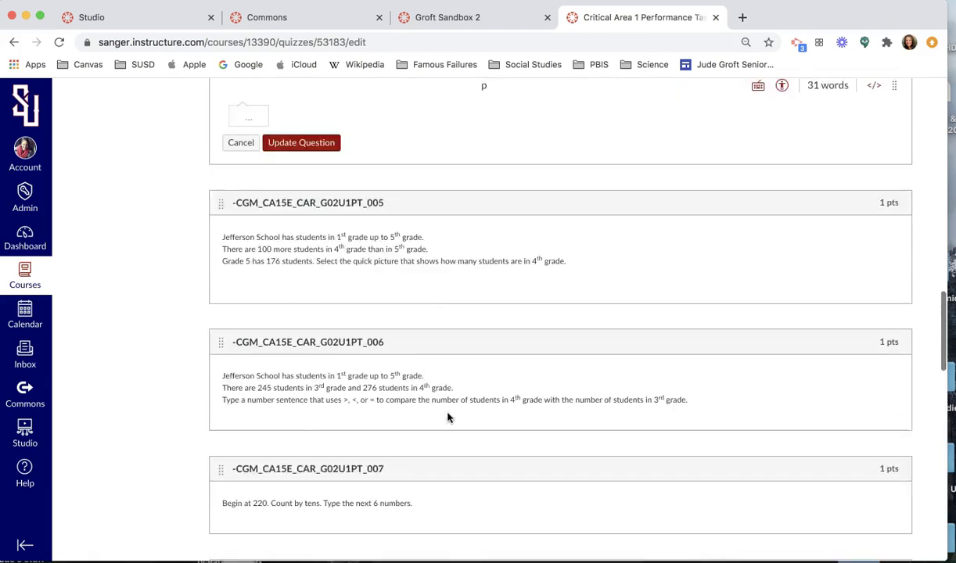
scroll(448, 417, up, 15)
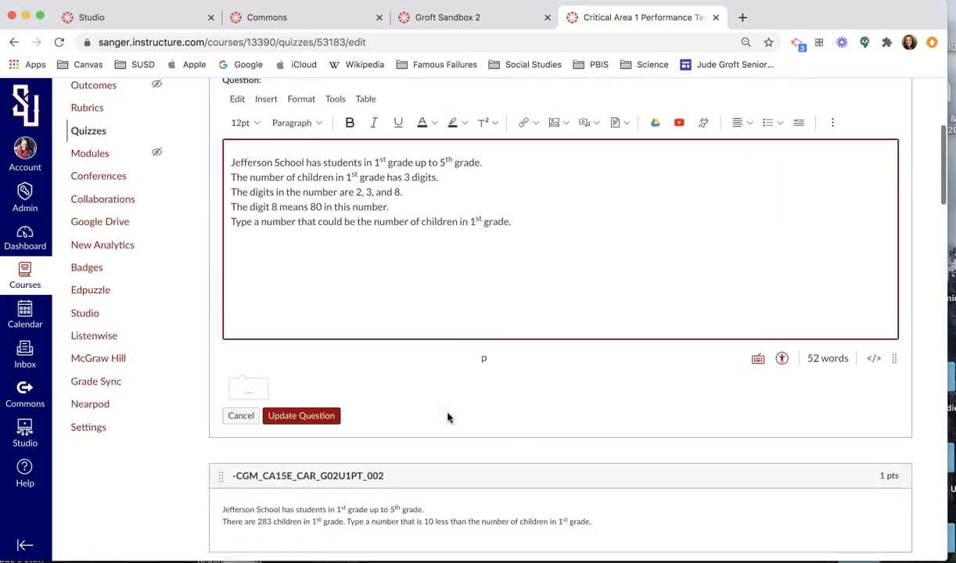
scroll(447, 417, up, 4)
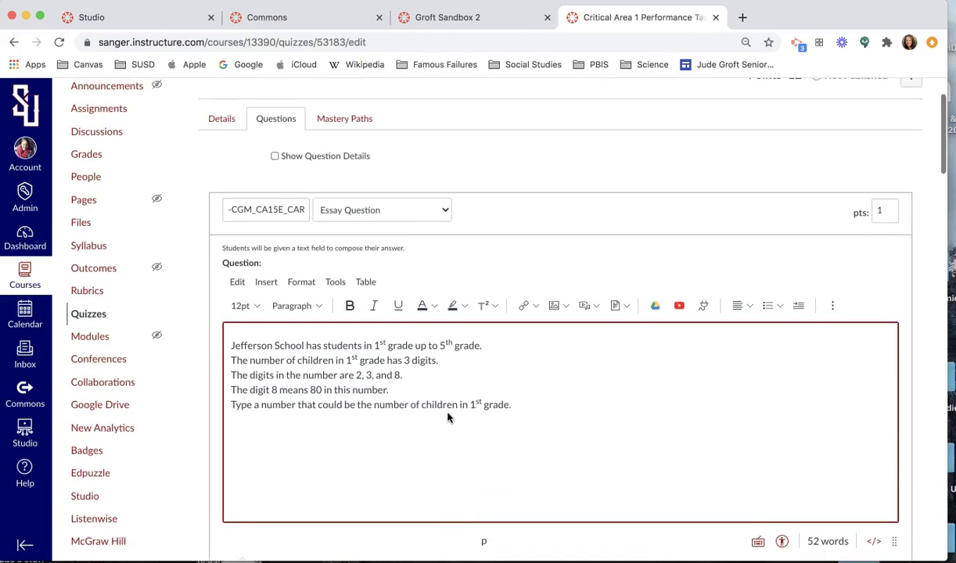
scroll(422, 421, down, 11)
click(241, 333)
scroll(358, 433, down, 8)
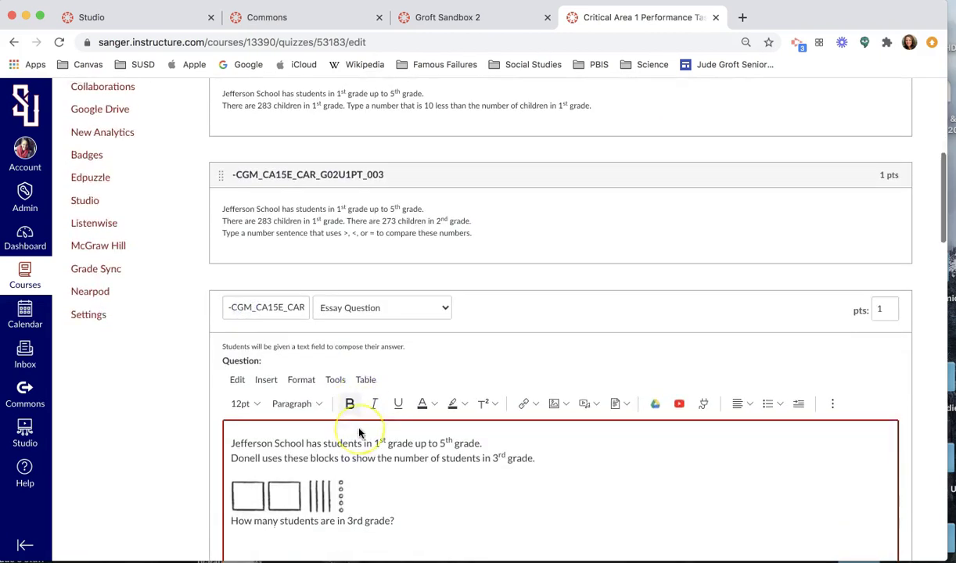
click(239, 386)
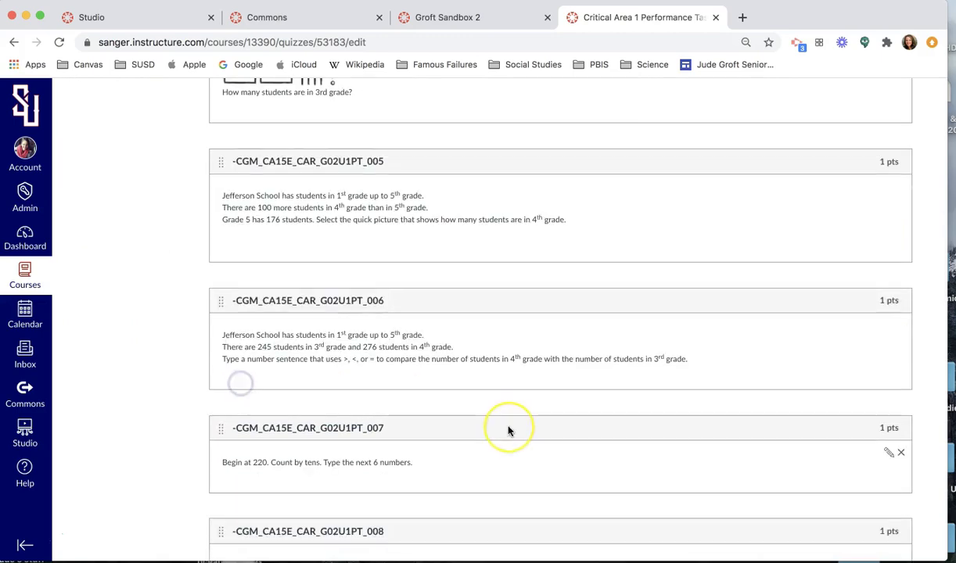
scroll(507, 427, down, 10)
scroll(507, 429, down, 5)
click(240, 382)
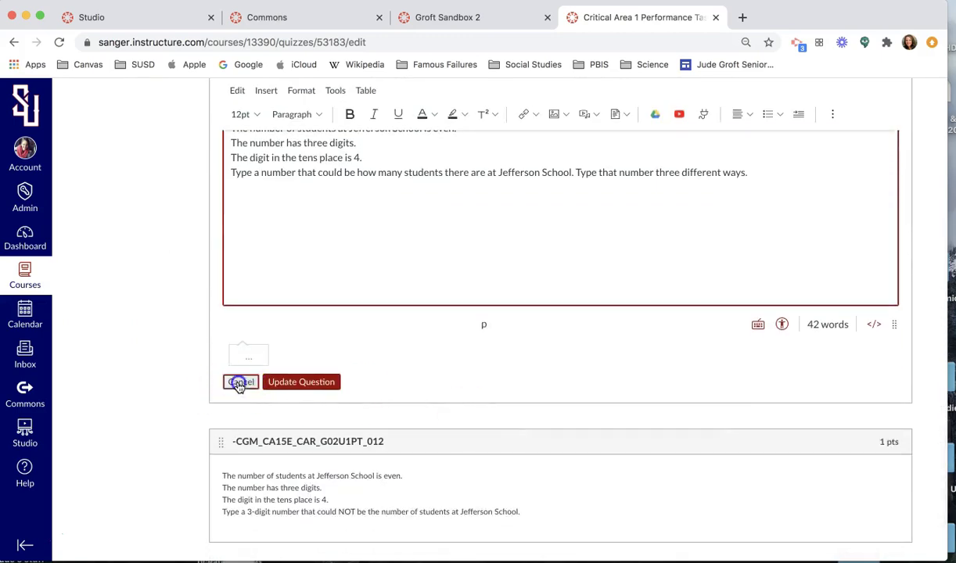
scroll(558, 402, up, 20)
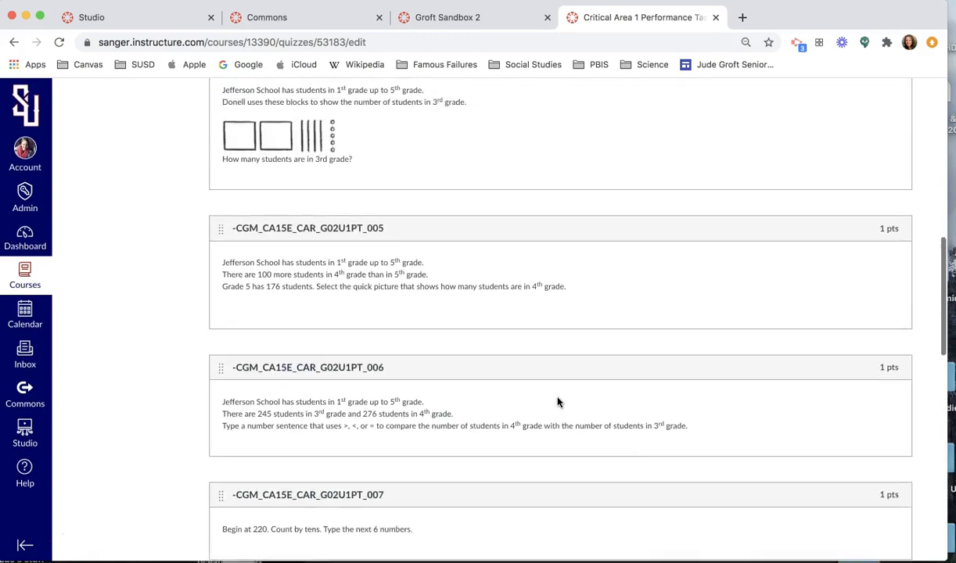
scroll(557, 402, down, 20)
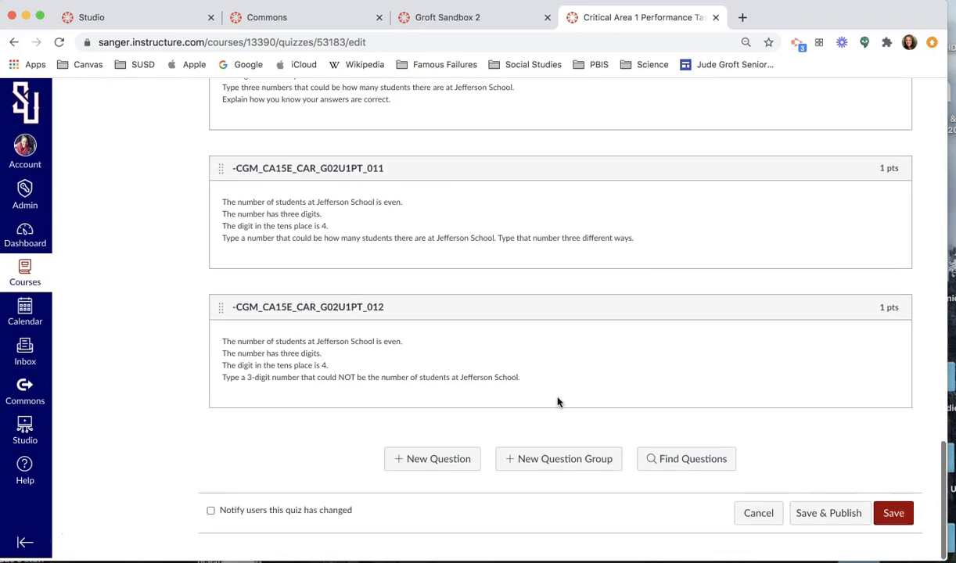
Add a new quiz question and set its type to Multiple Answers
click(438, 462)
scroll(465, 348, down, 1)
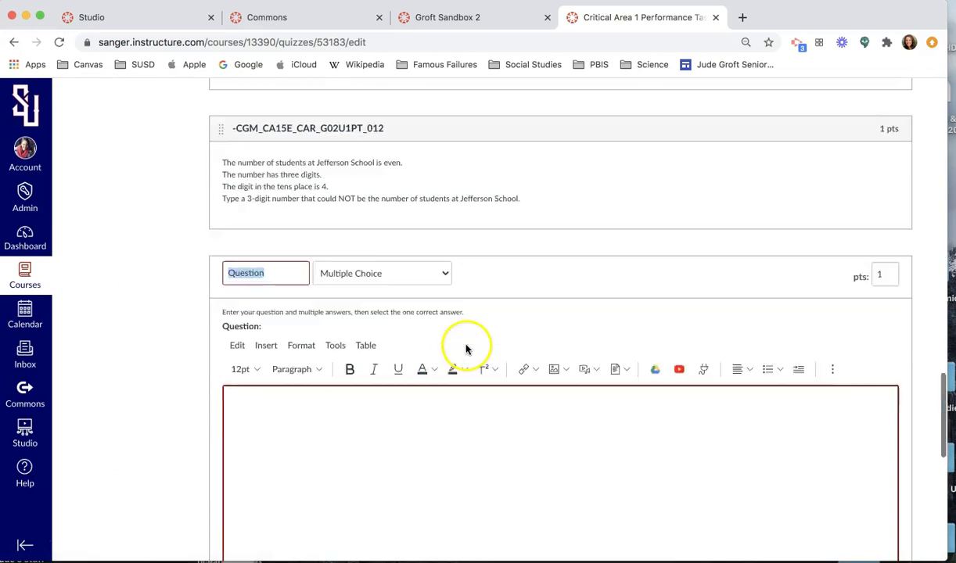
scroll(391, 336, down, 2)
scroll(471, 402, down, 3)
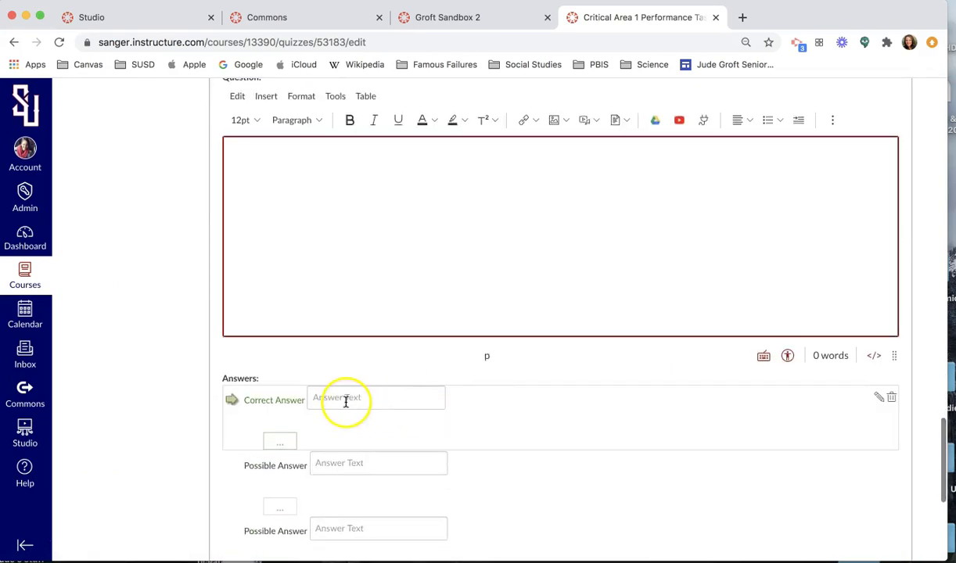
scroll(348, 462, down, 4)
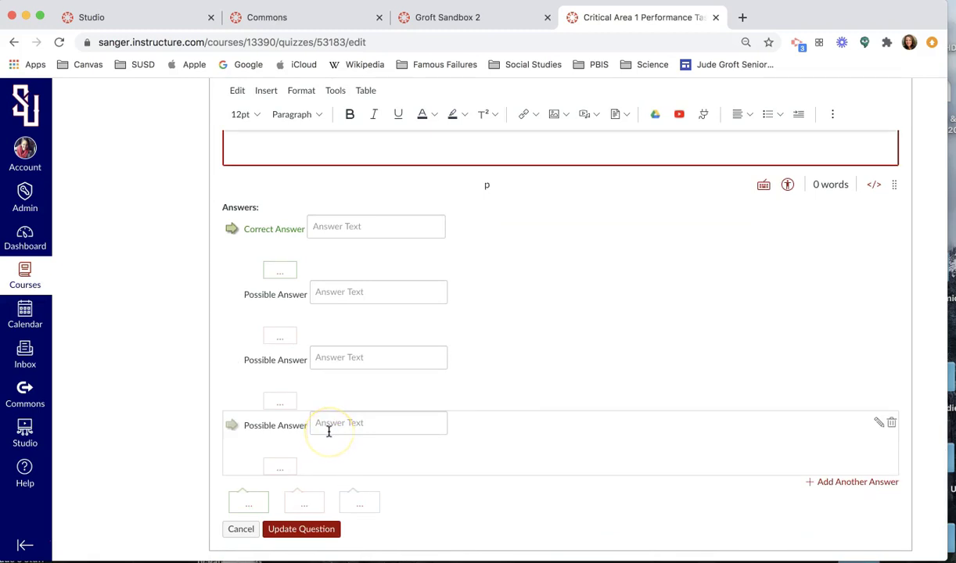
scroll(329, 430, up, 8)
click(444, 184)
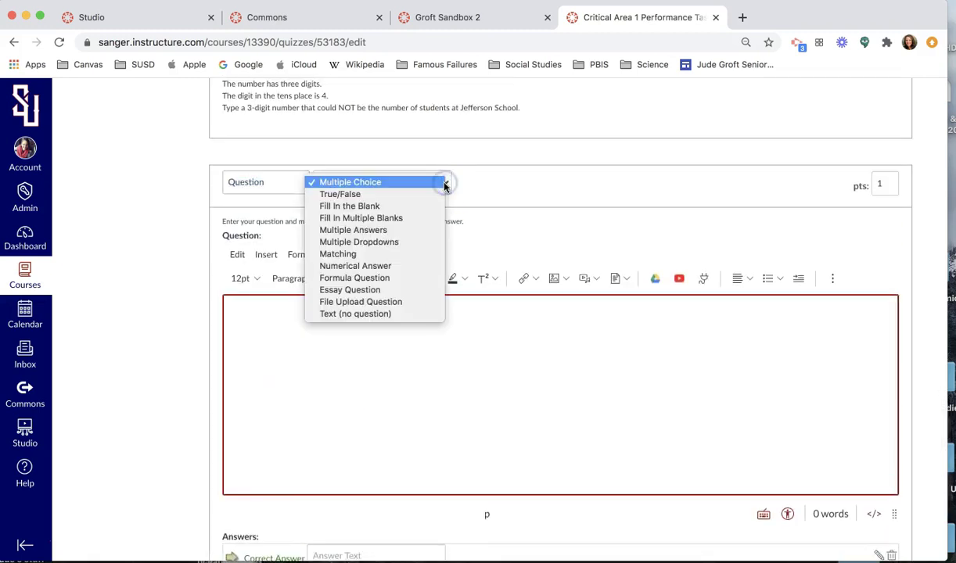
click(373, 231)
scroll(534, 348, down, 5)
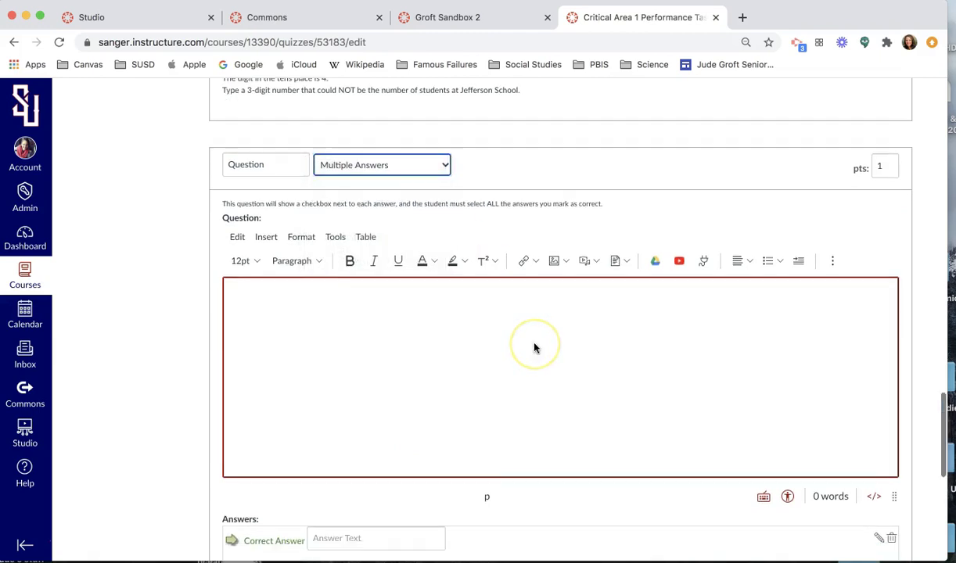
scroll(535, 348, down, 2)
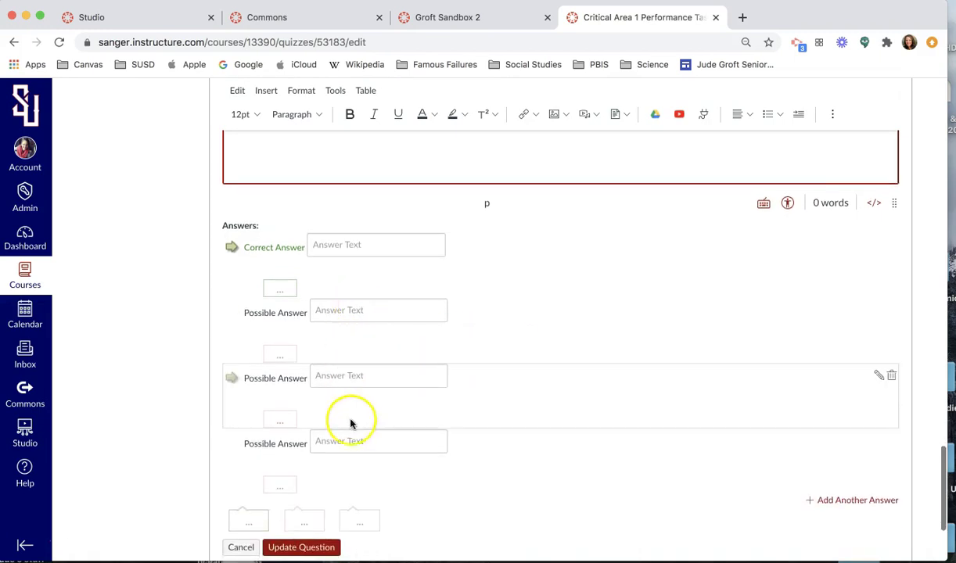
scroll(454, 282, up, 10)
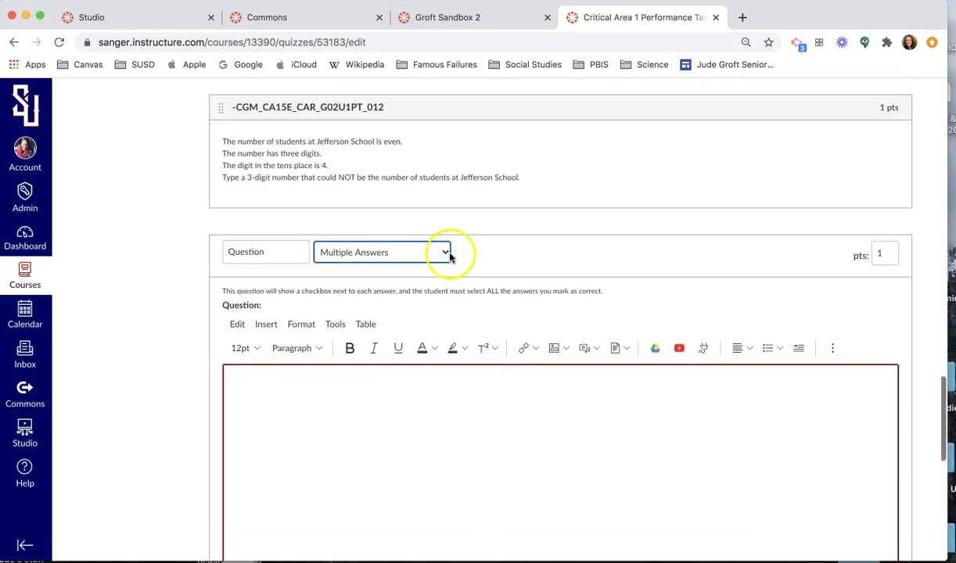
click(442, 253)
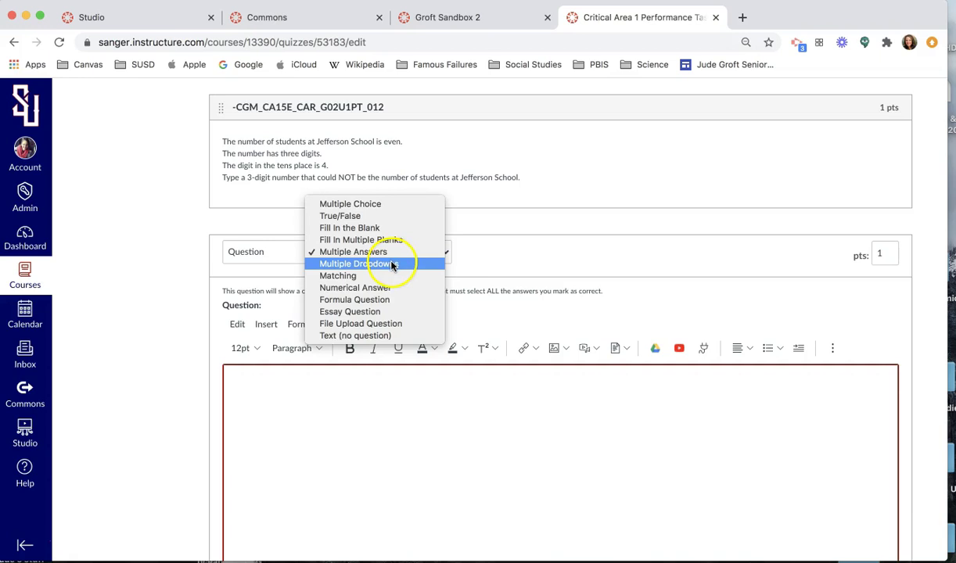
click(529, 320)
scroll(548, 314, down, 10)
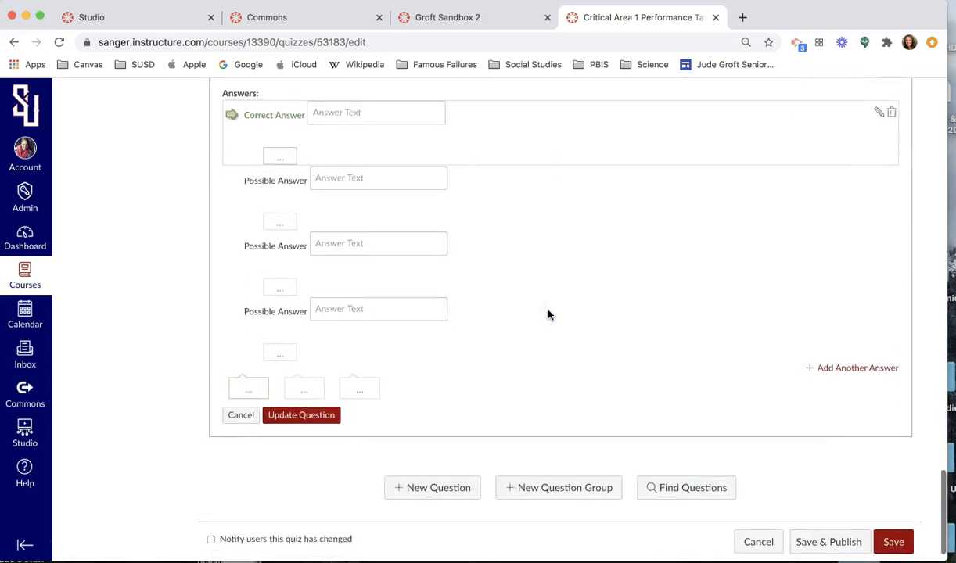
Discard the quiz edits, then reopen the quiz and review its Questions list
click(748, 512)
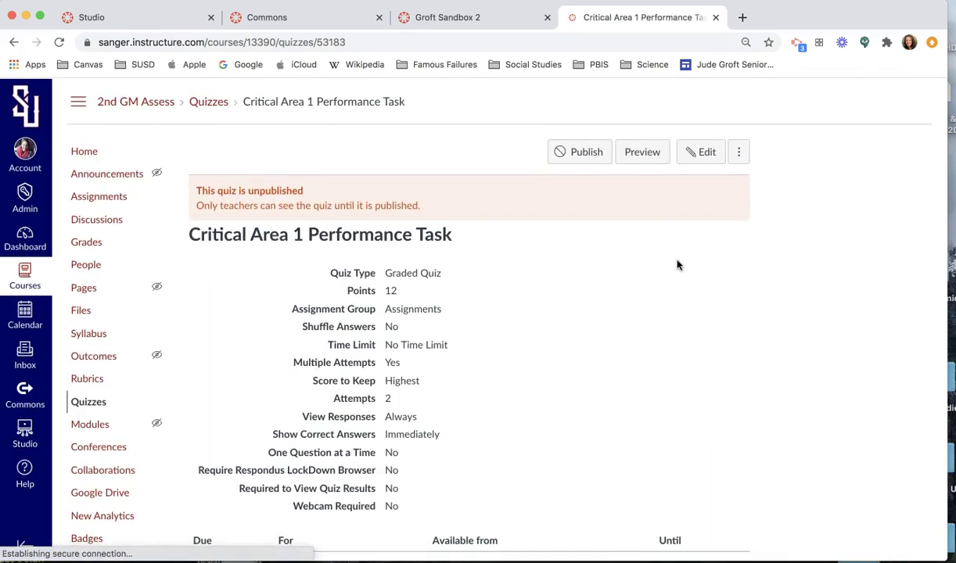
click(700, 150)
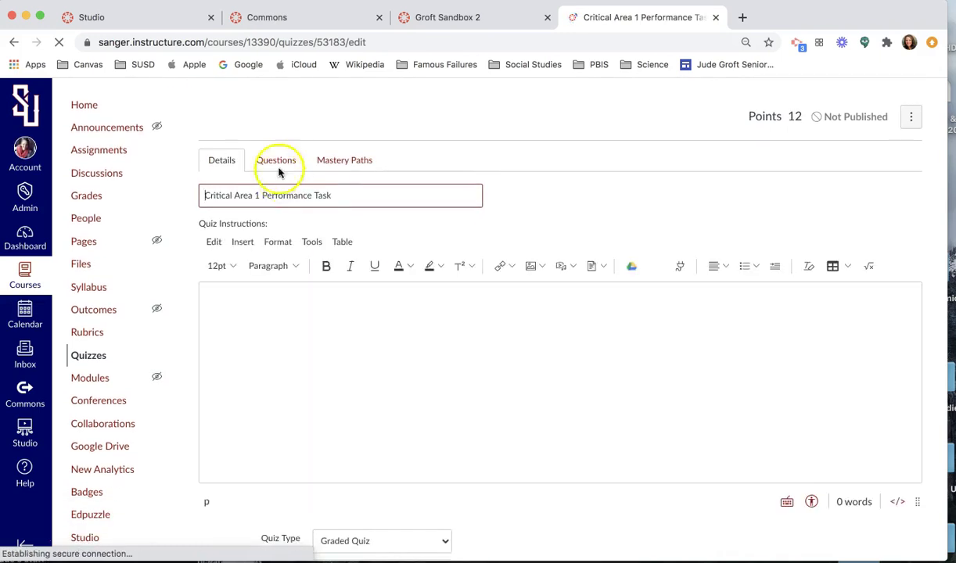
click(276, 162)
mouse_move(900, 274)
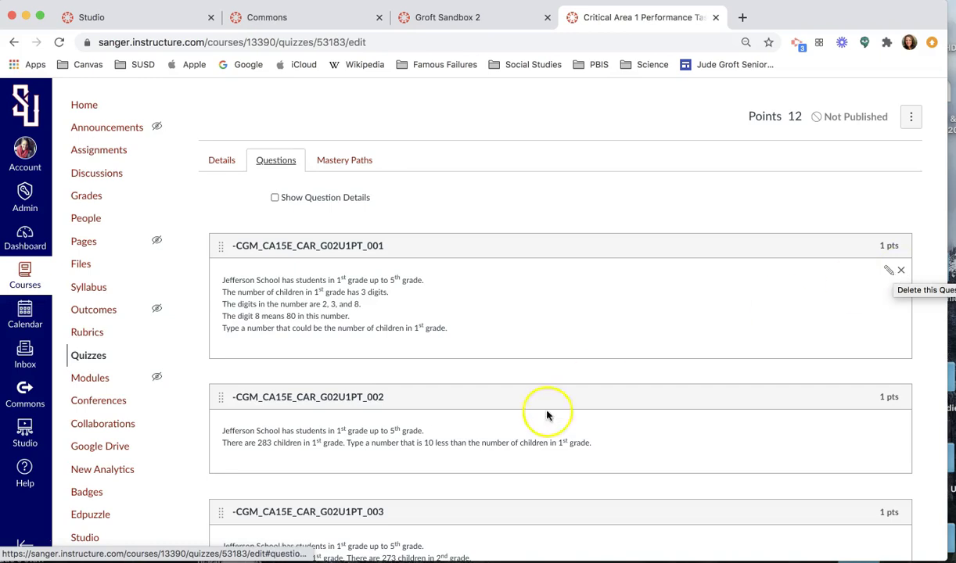
scroll(521, 439, down, 1)
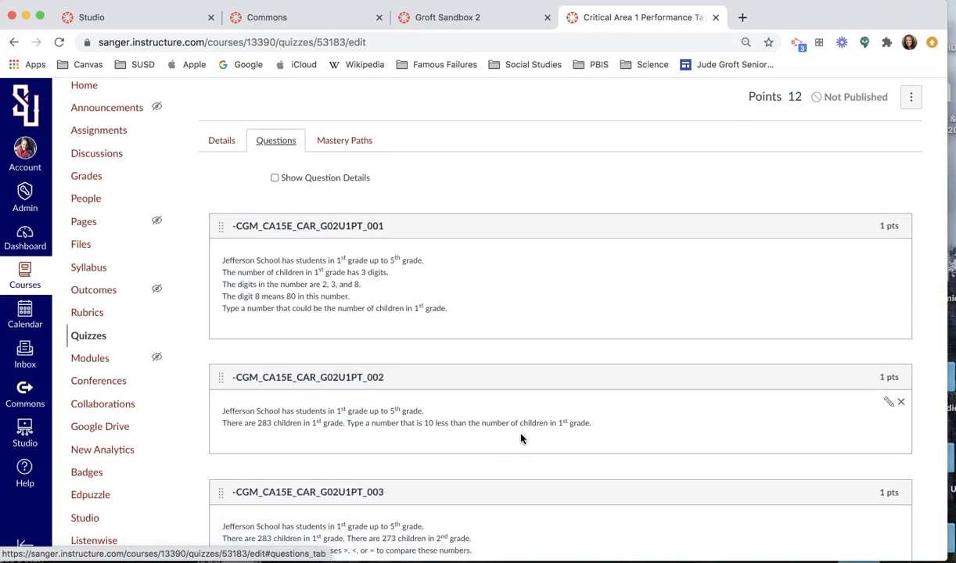
scroll(521, 439, up, 2)
Go back to the Commons search results and open the 2nd GoMath: Unit 1 course
click(316, 17)
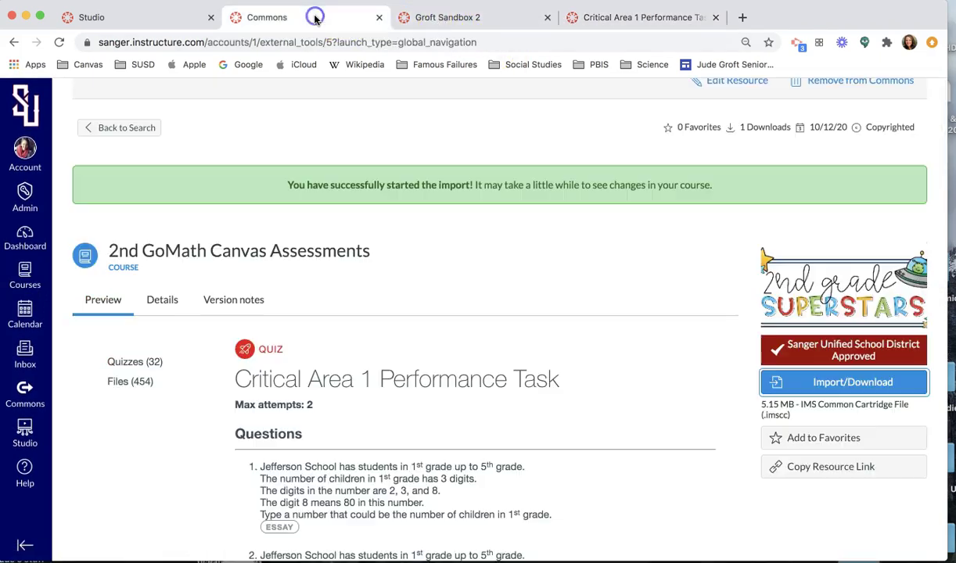
scroll(539, 435, down, 2)
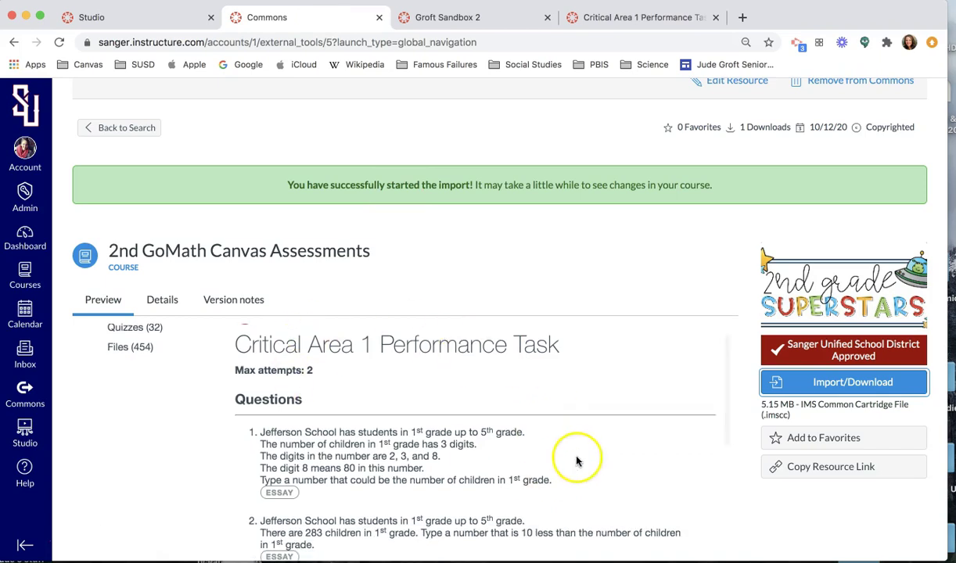
click(122, 128)
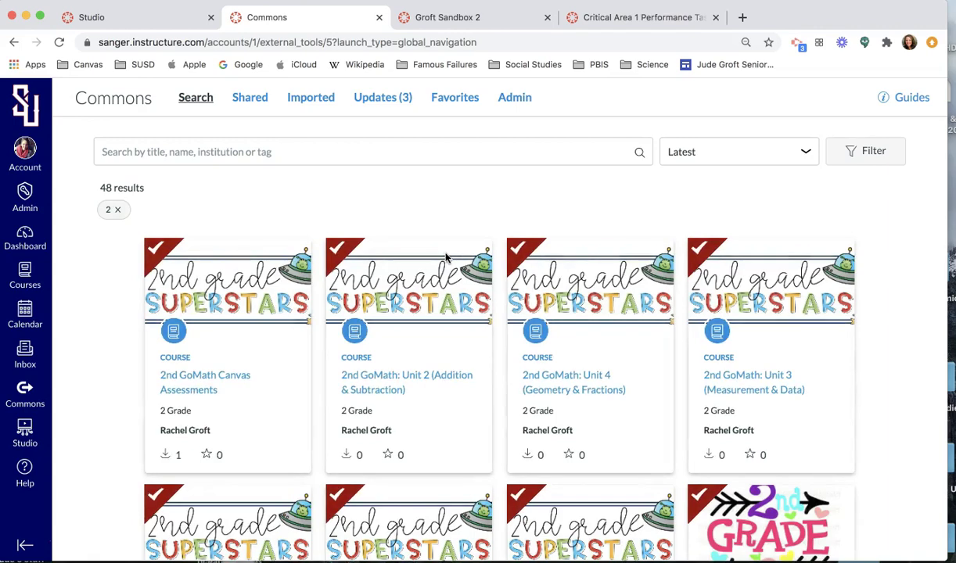
scroll(446, 258, down, 5)
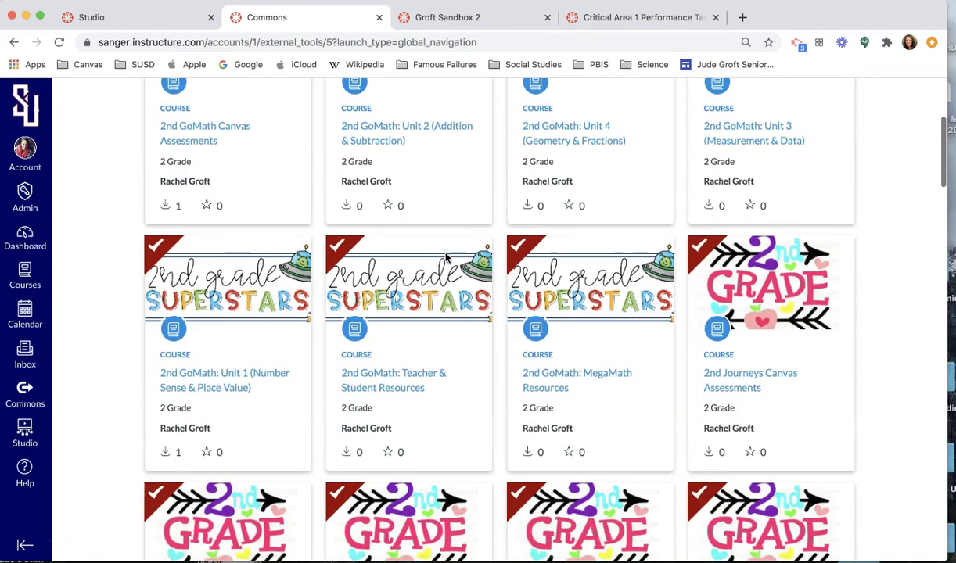
click(219, 380)
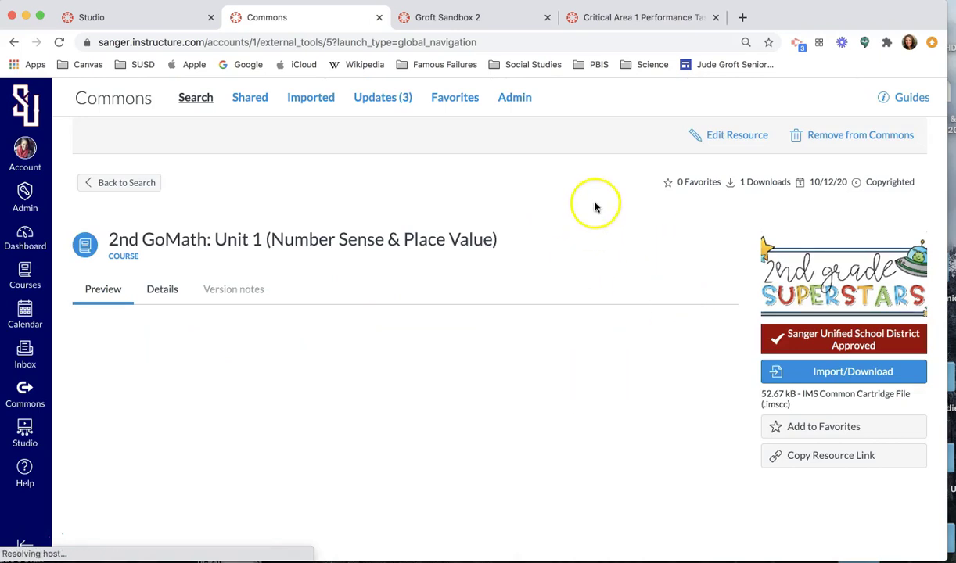
Scroll through the preview's lesson resources down to Chapter 2: Numbers to 1,000
scroll(598, 187, down, 4)
scroll(597, 188, up, 1)
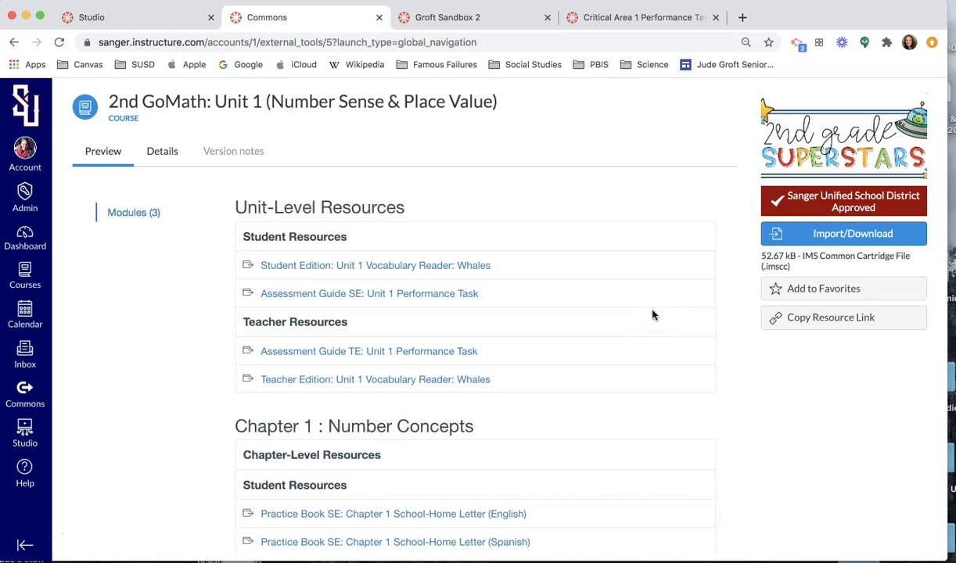
scroll(652, 314, up, 3)
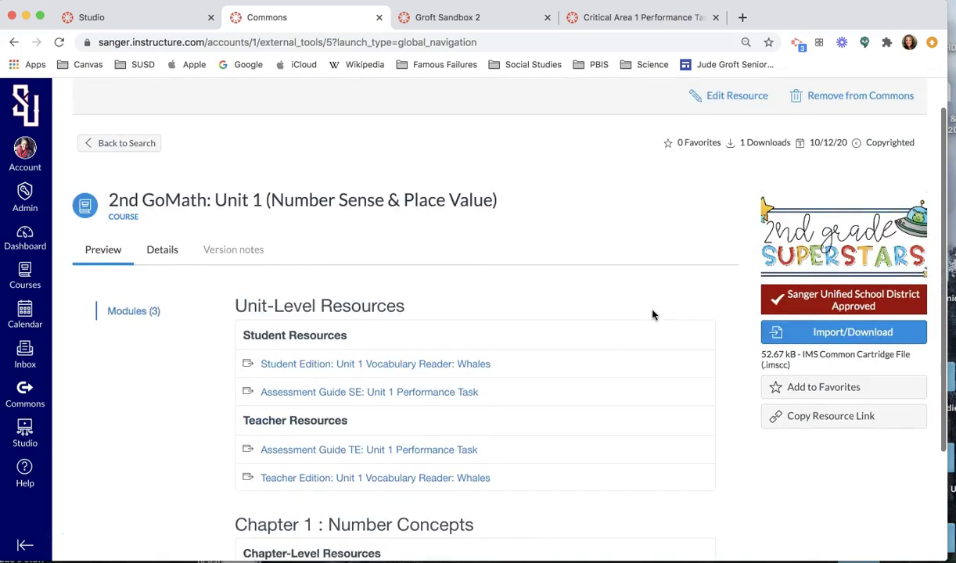
scroll(653, 315, down, 4)
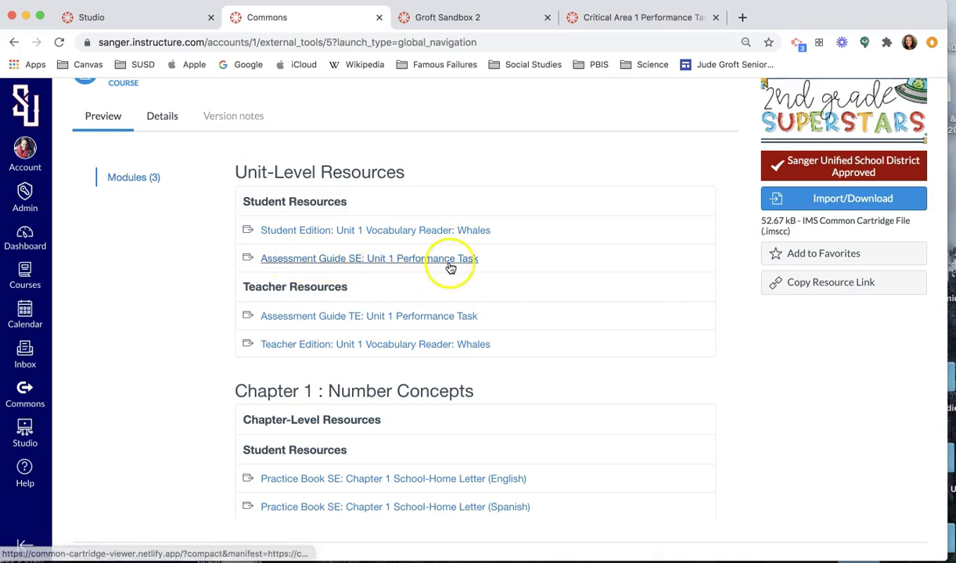
scroll(427, 291, down, 2)
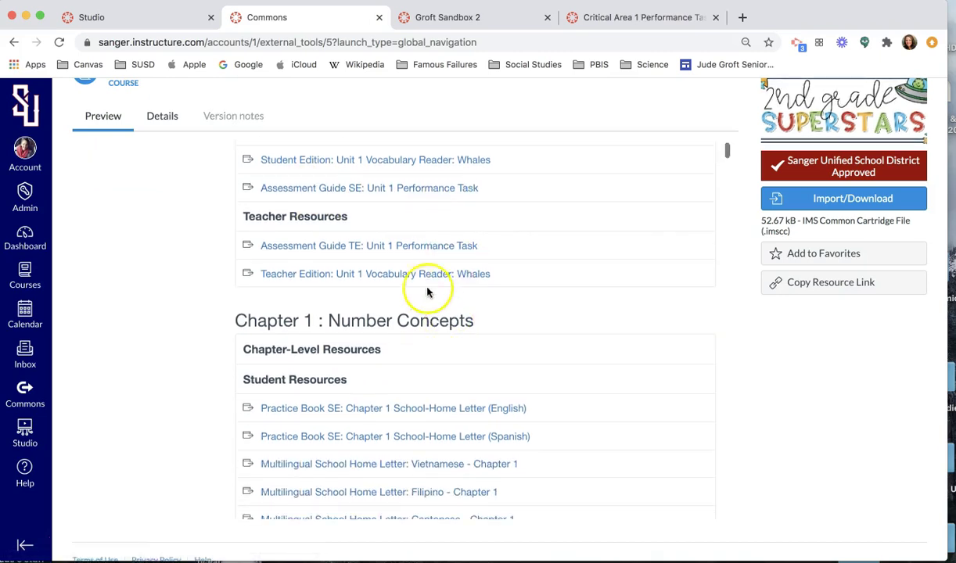
scroll(420, 274, down, 3)
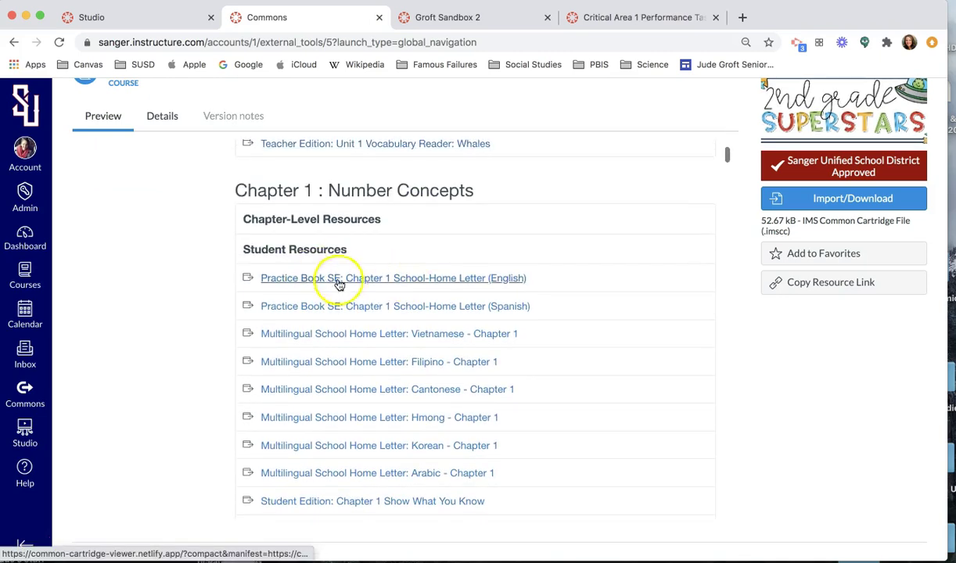
scroll(438, 453, down, 5)
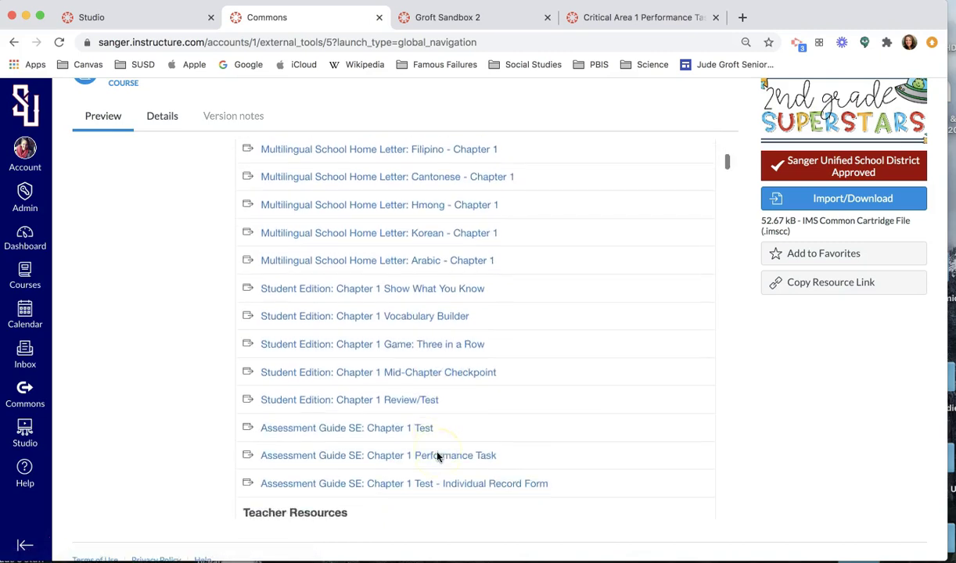
scroll(438, 456, down, 1)
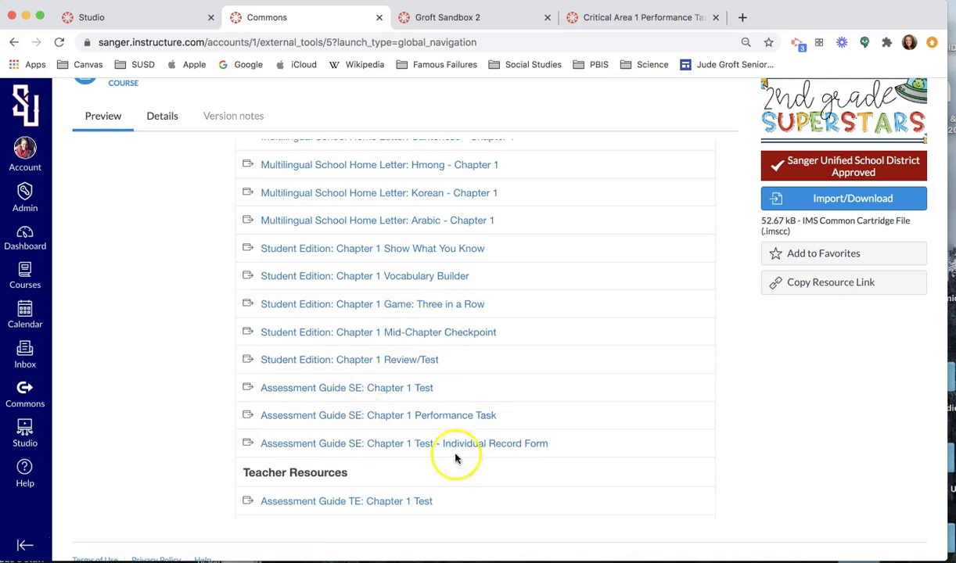
scroll(383, 330, down, 2)
scroll(383, 329, down, 5)
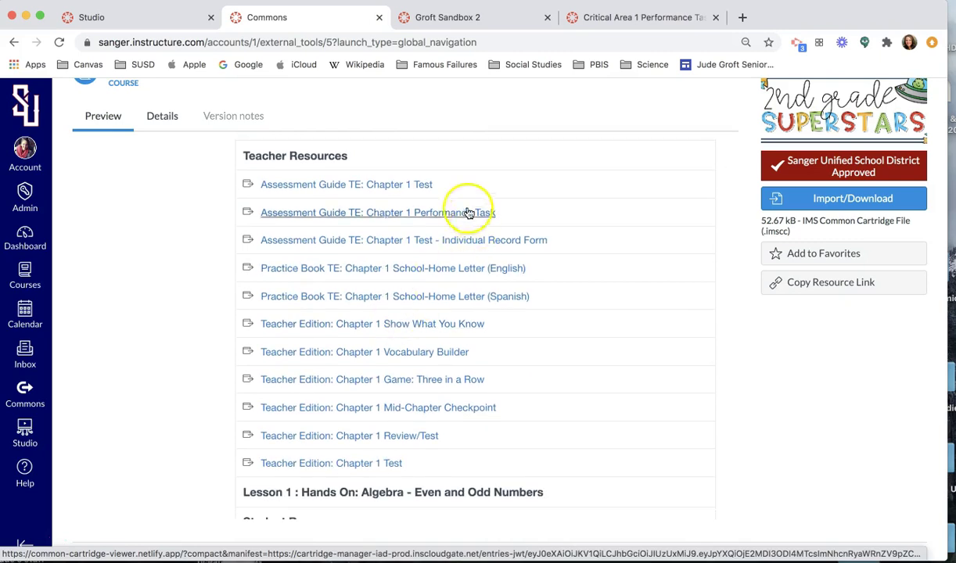
scroll(448, 441, down, 2)
scroll(448, 442, down, 3)
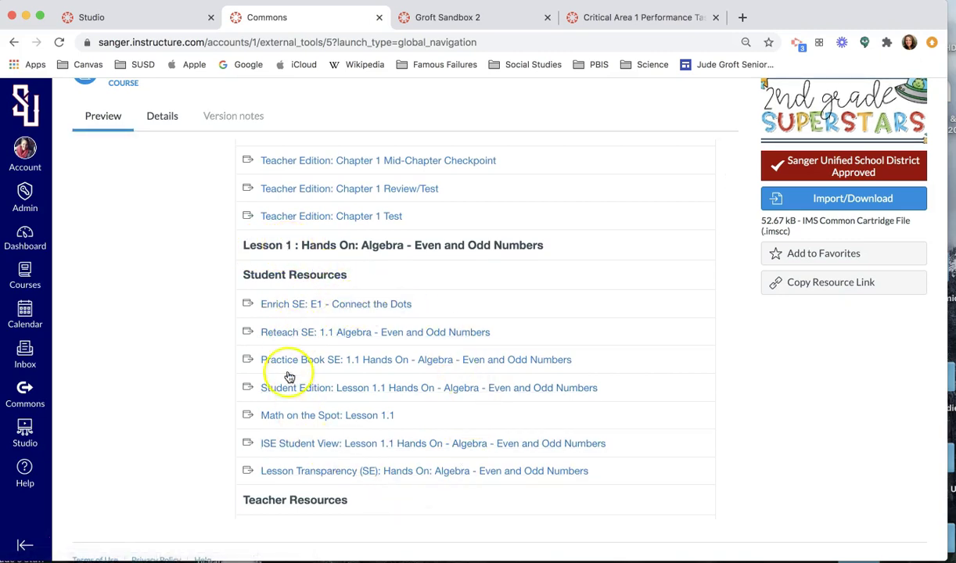
scroll(347, 460, down, 3)
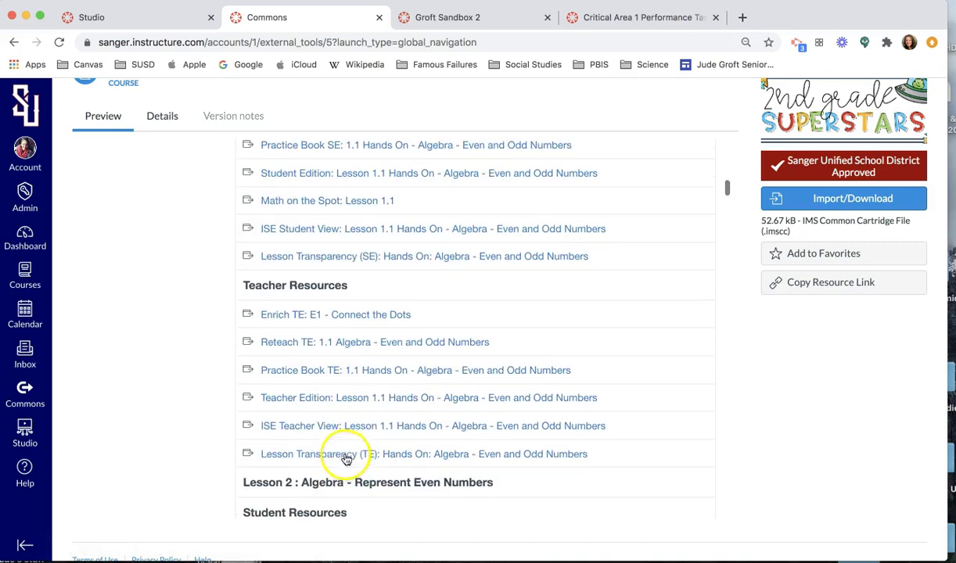
scroll(422, 437, down, 3)
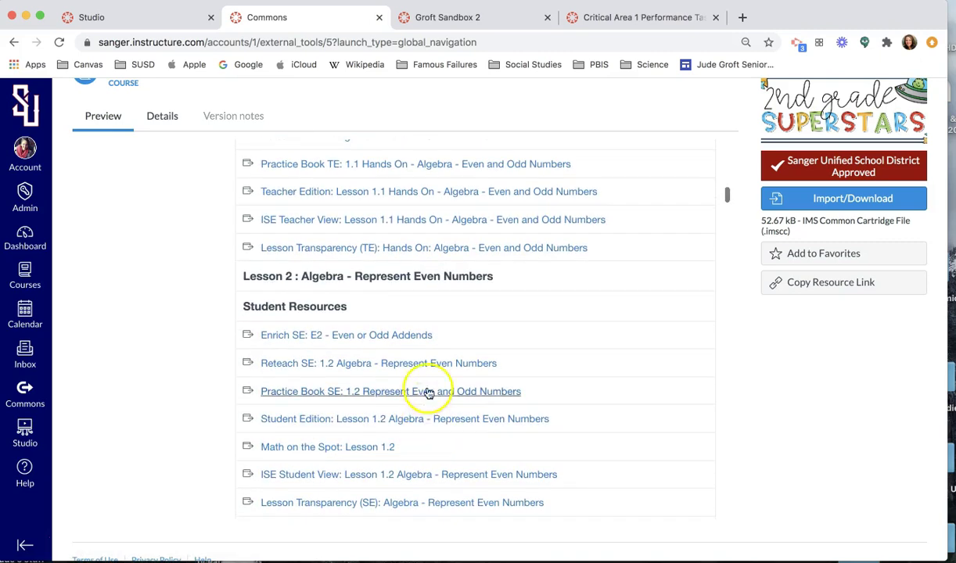
scroll(331, 460, down, 3)
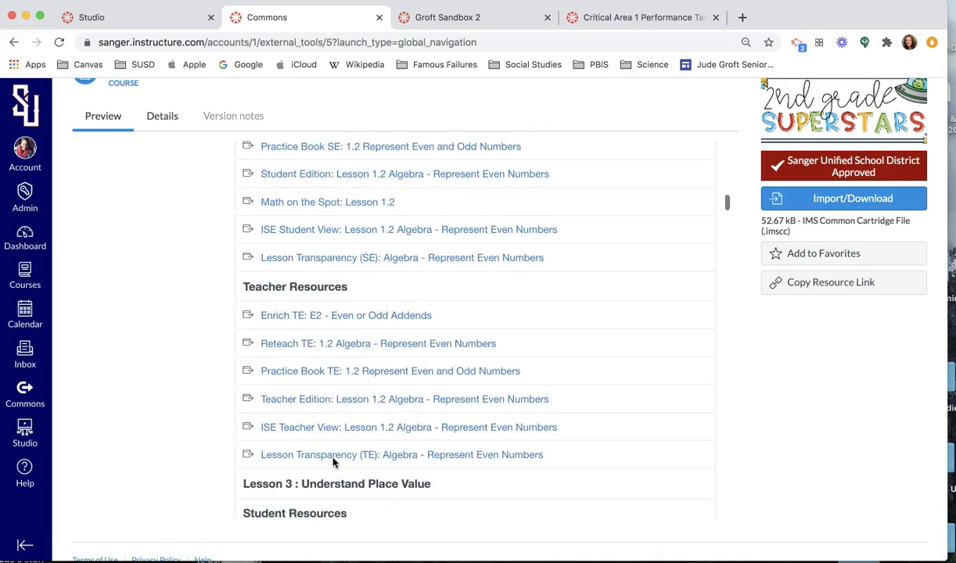
scroll(450, 400, down, 3)
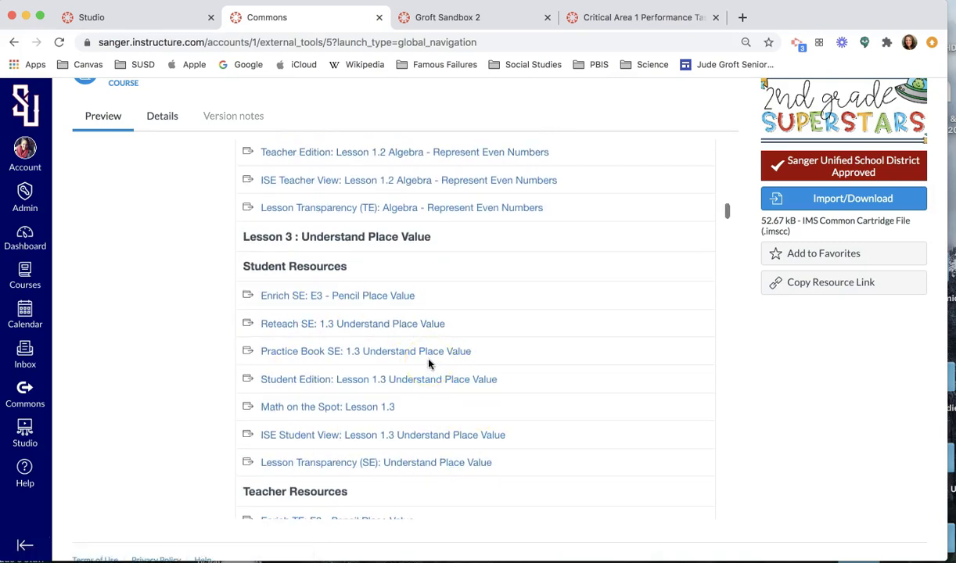
scroll(428, 362, down, 20)
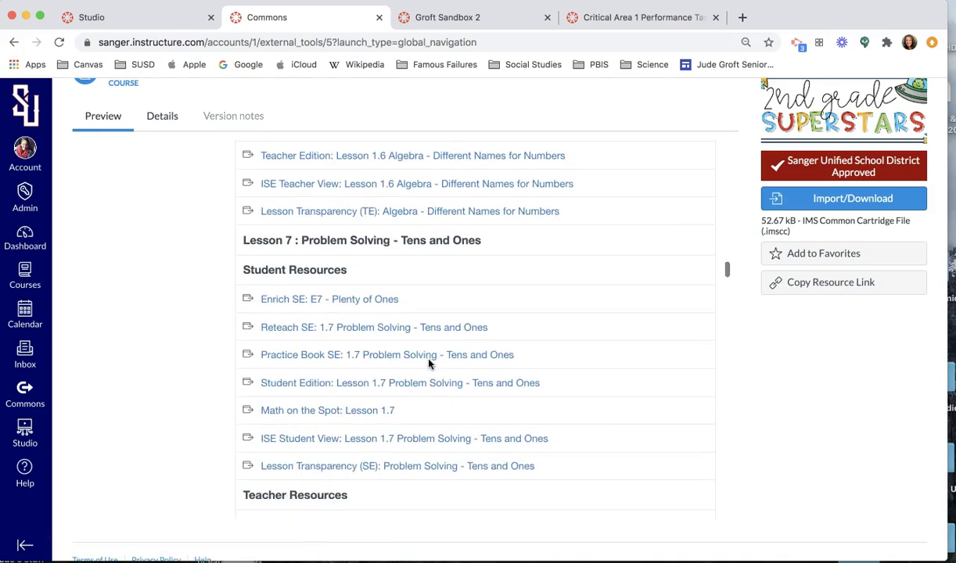
scroll(428, 362, down, 20)
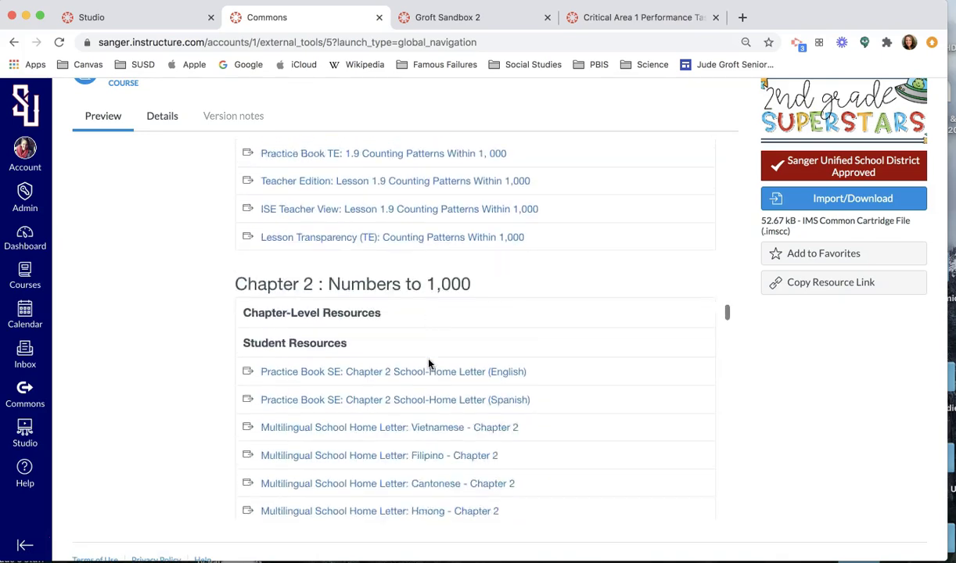
scroll(429, 362, down, 5)
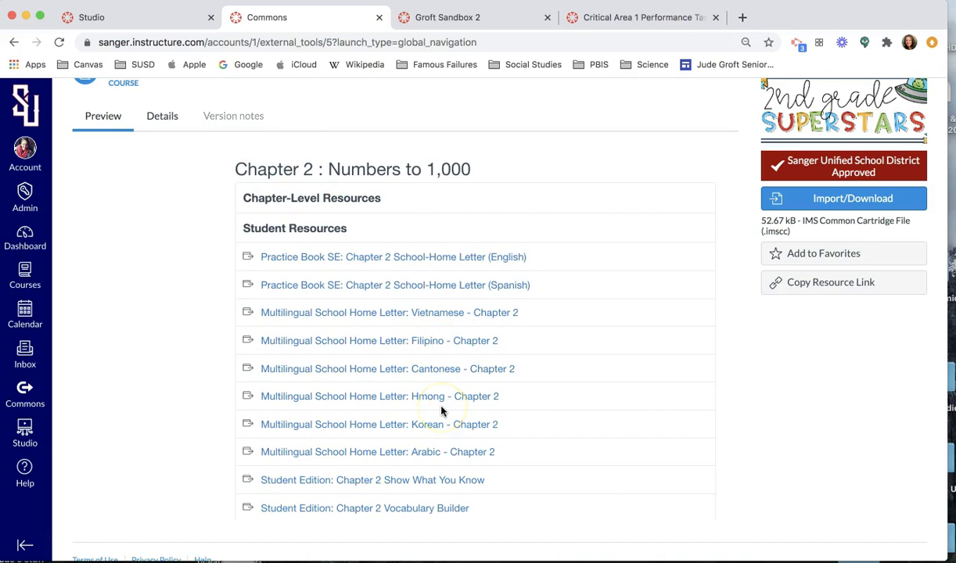
scroll(442, 411, up, 5)
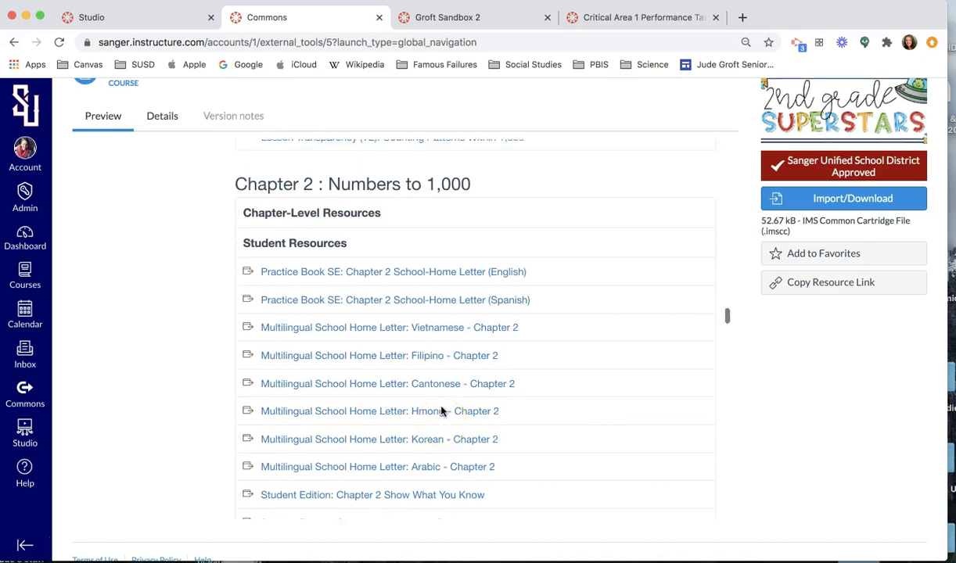
click(467, 21)
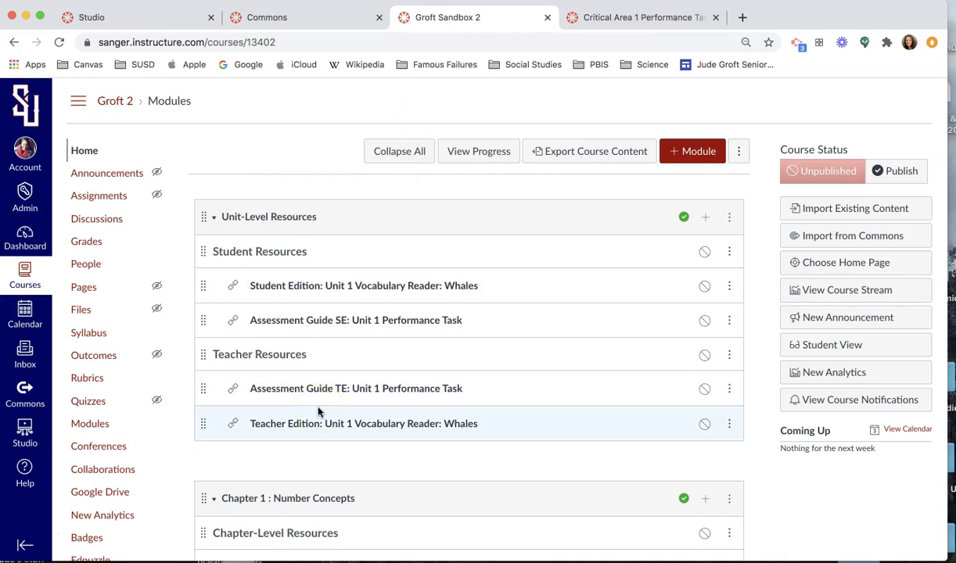
scroll(318, 411, down, 5)
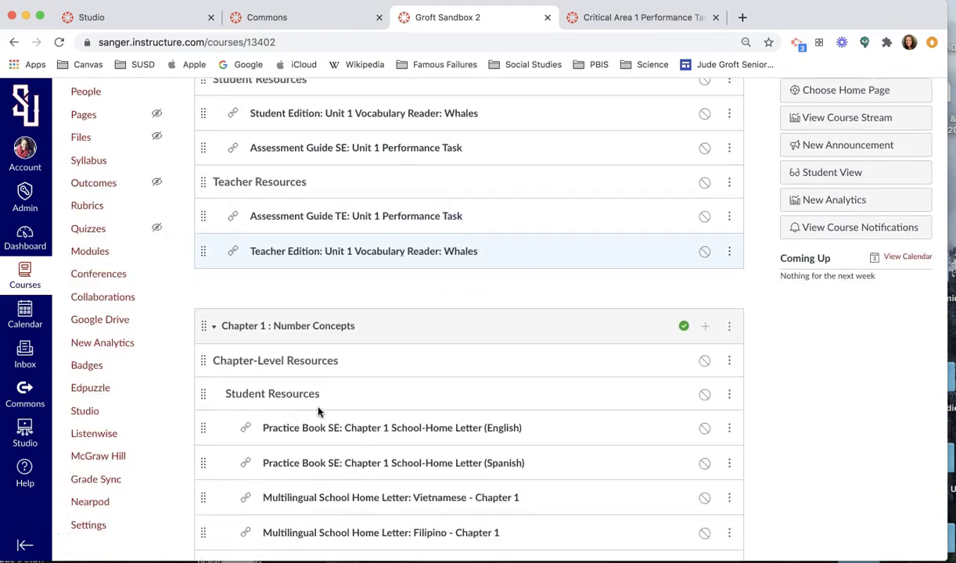
scroll(318, 412, down, 15)
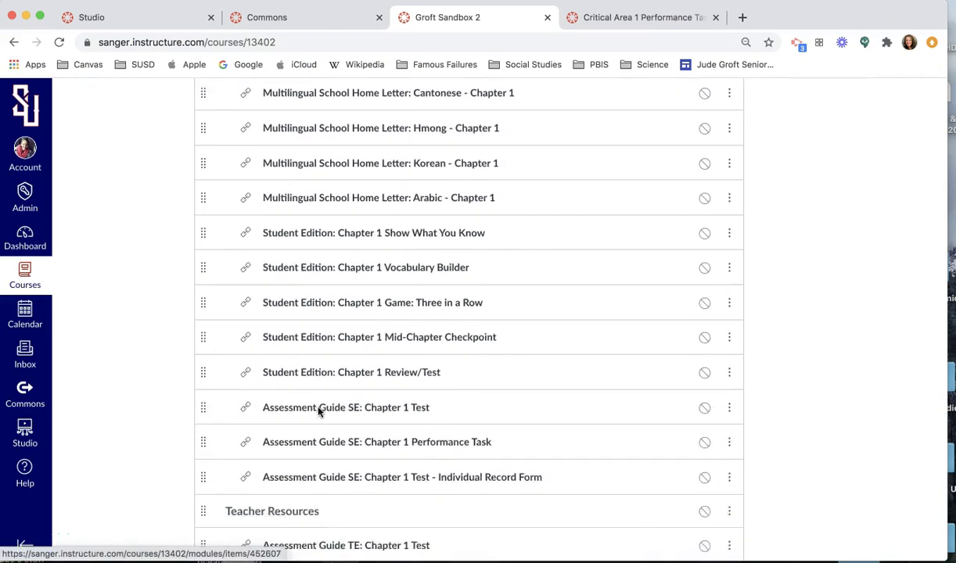
scroll(318, 412, down, 1)
scroll(319, 412, up, 1)
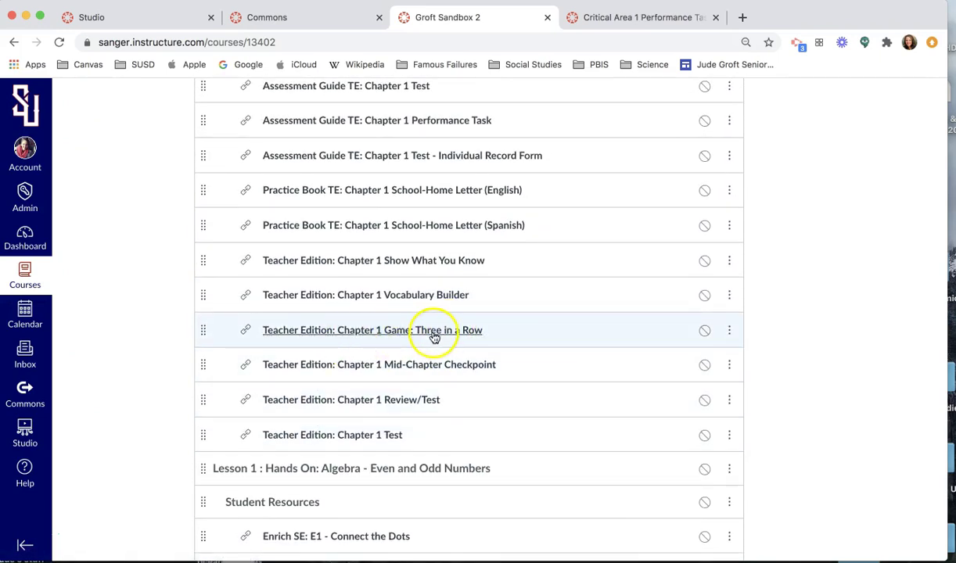
click(434, 334)
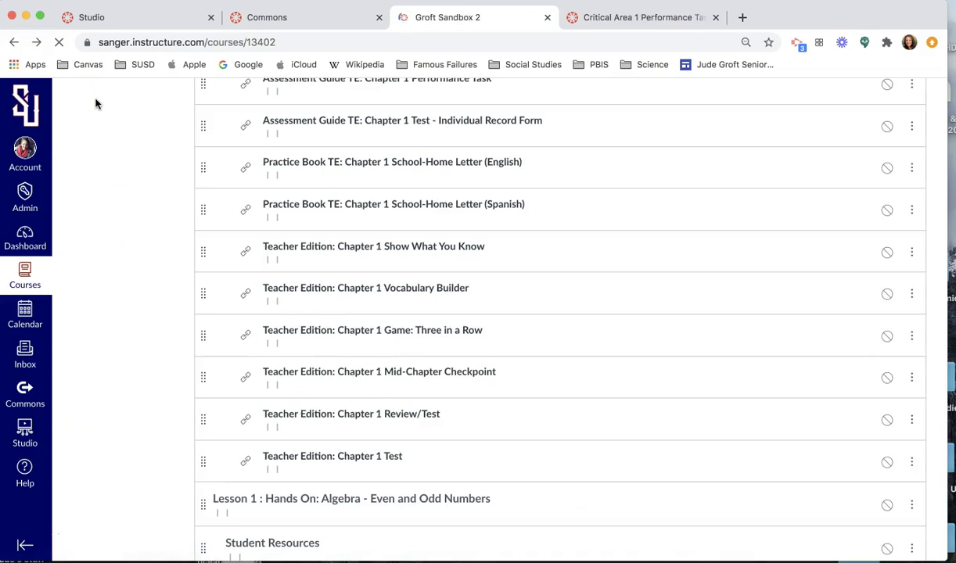
scroll(569, 372, up, 10)
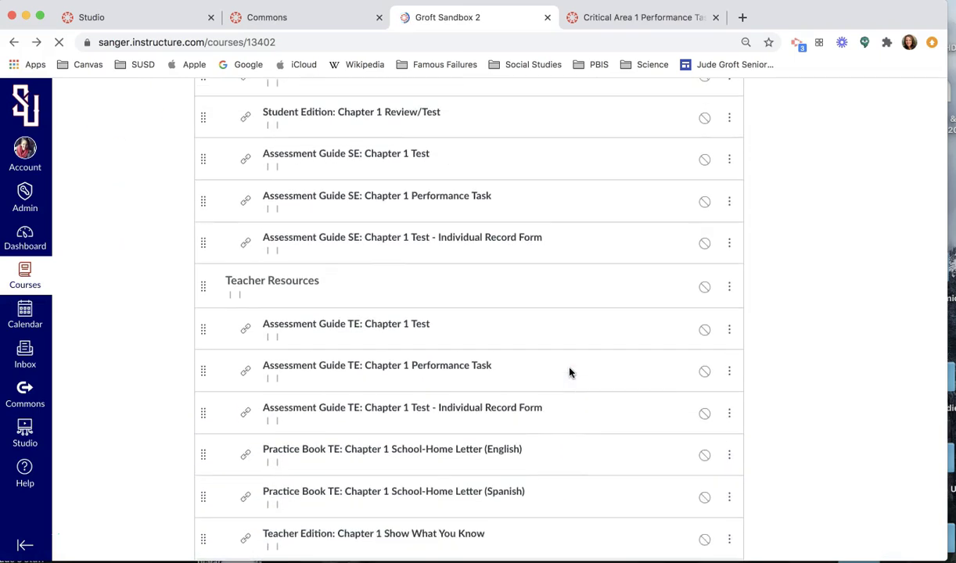
scroll(569, 372, up, 5)
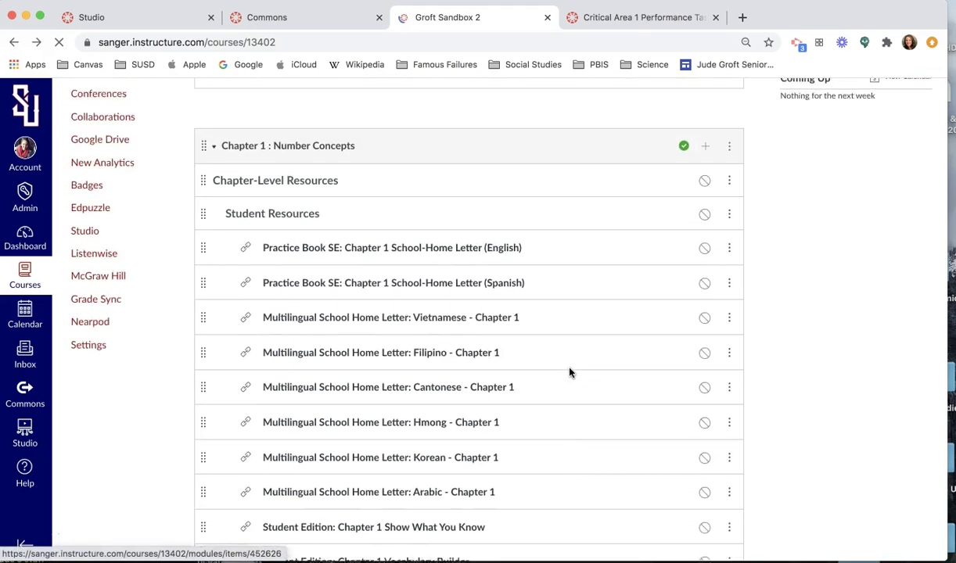
scroll(569, 372, up, 3)
scroll(569, 372, down, 2)
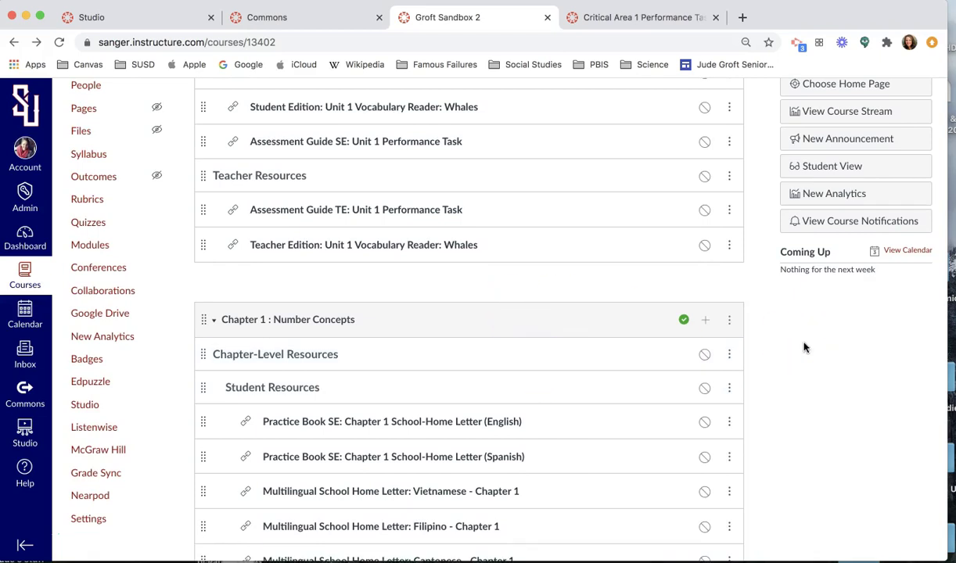
scroll(592, 194, up, 2)
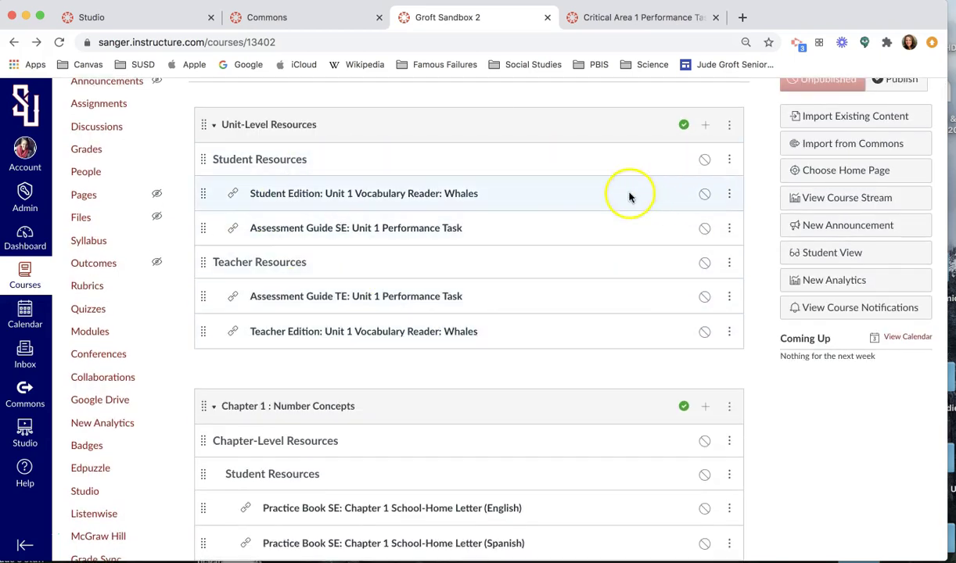
scroll(606, 204, down, 4)
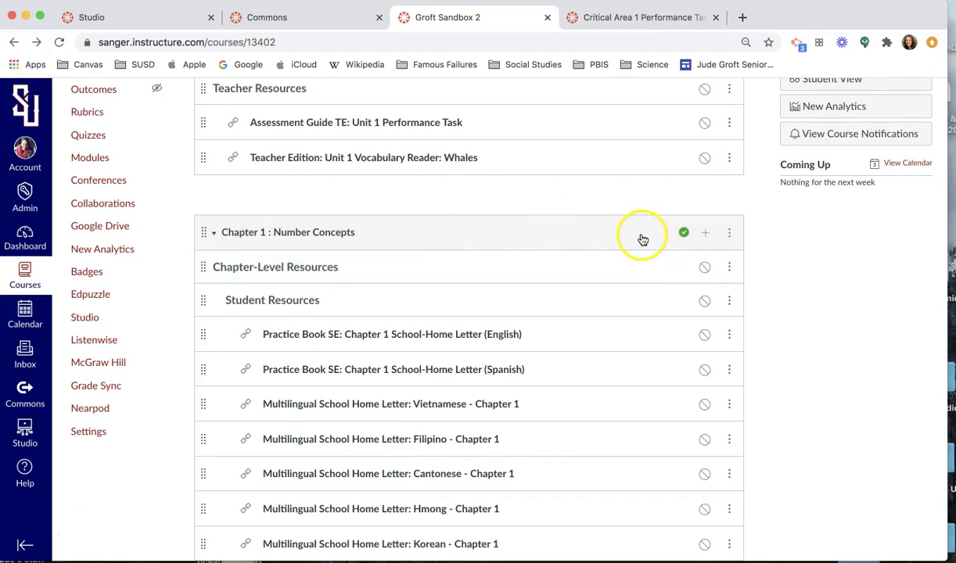
Use Copy To on Chapter 1 : Number Concepts, search 'groft', and copy it to Groft Sandbox
click(729, 235)
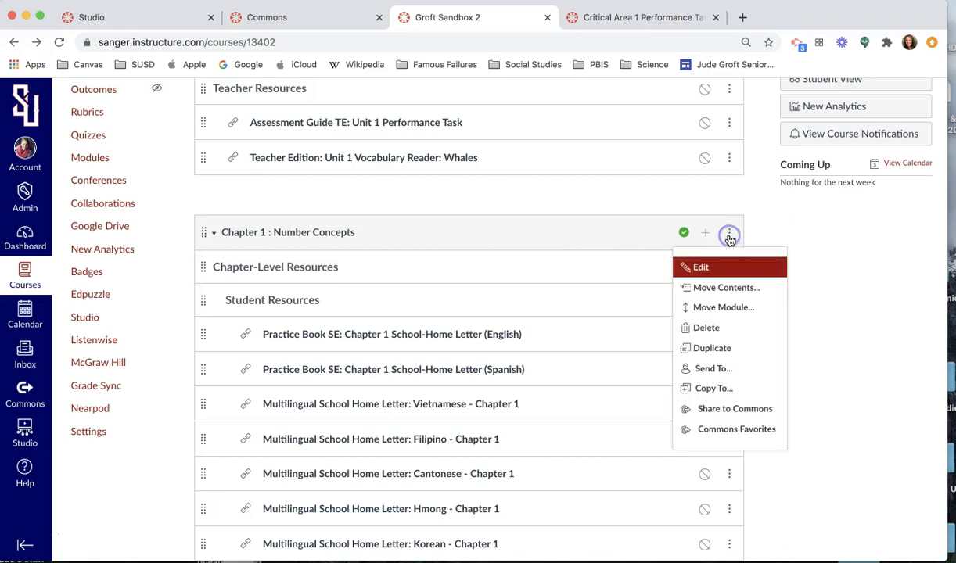
click(713, 390)
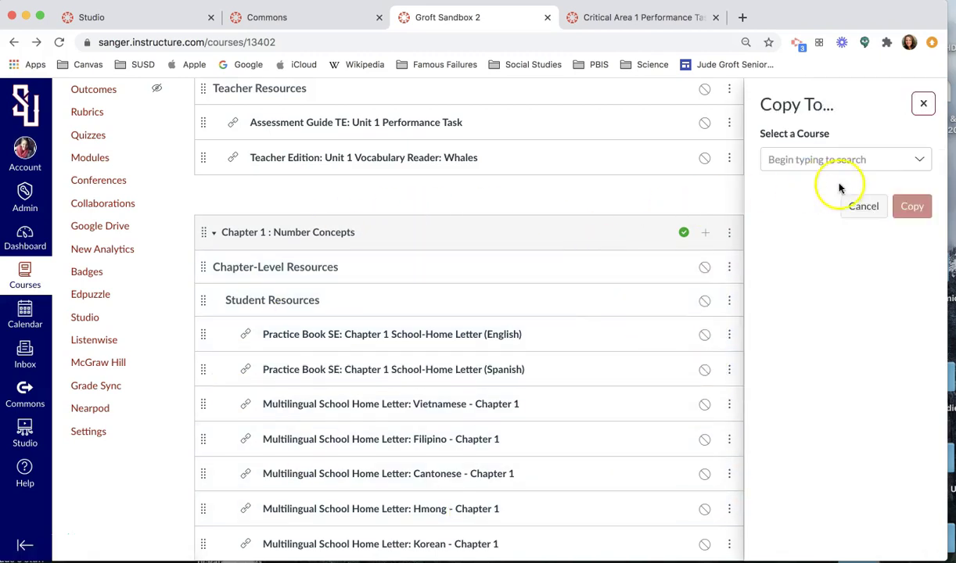
click(912, 160)
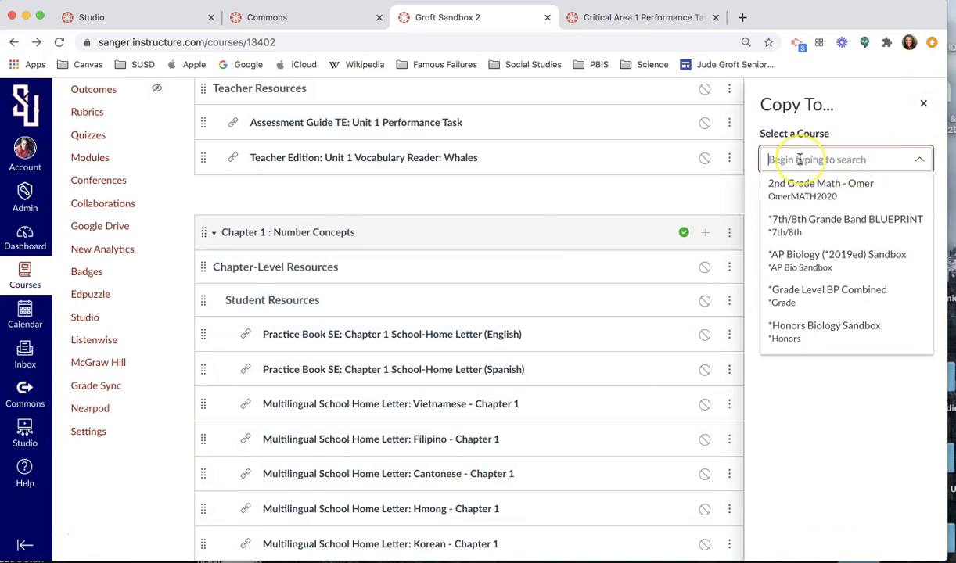
text(groft)
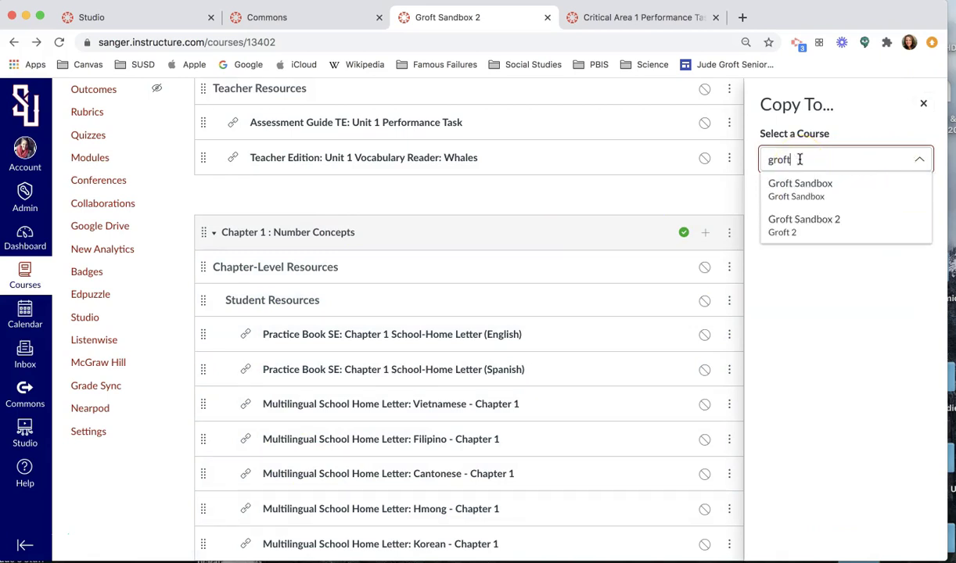
click(828, 192)
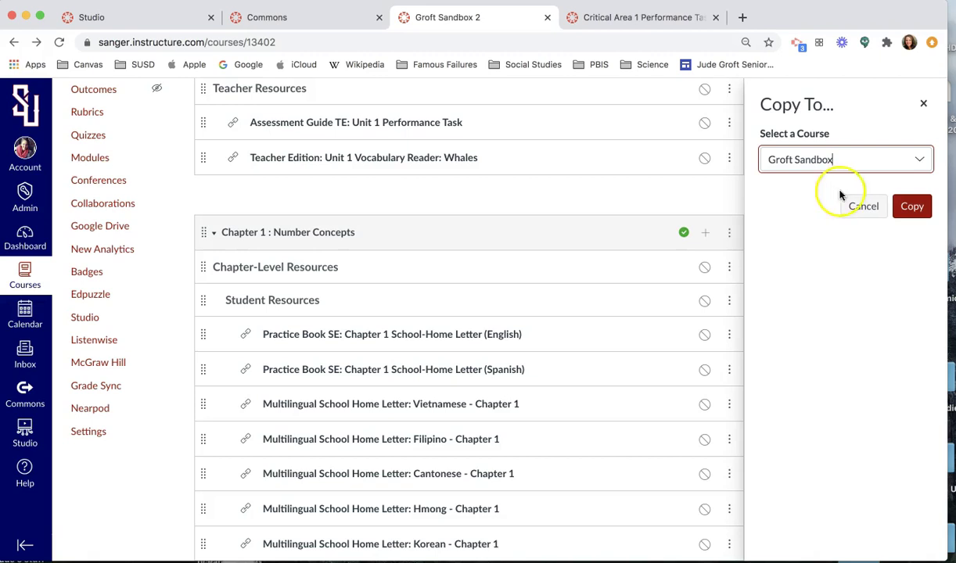
click(912, 206)
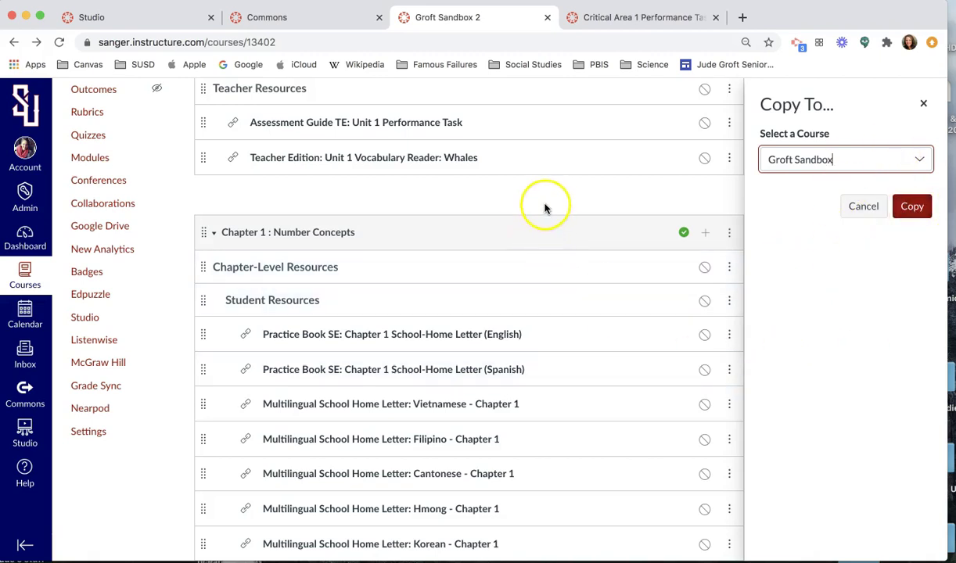
click(919, 104)
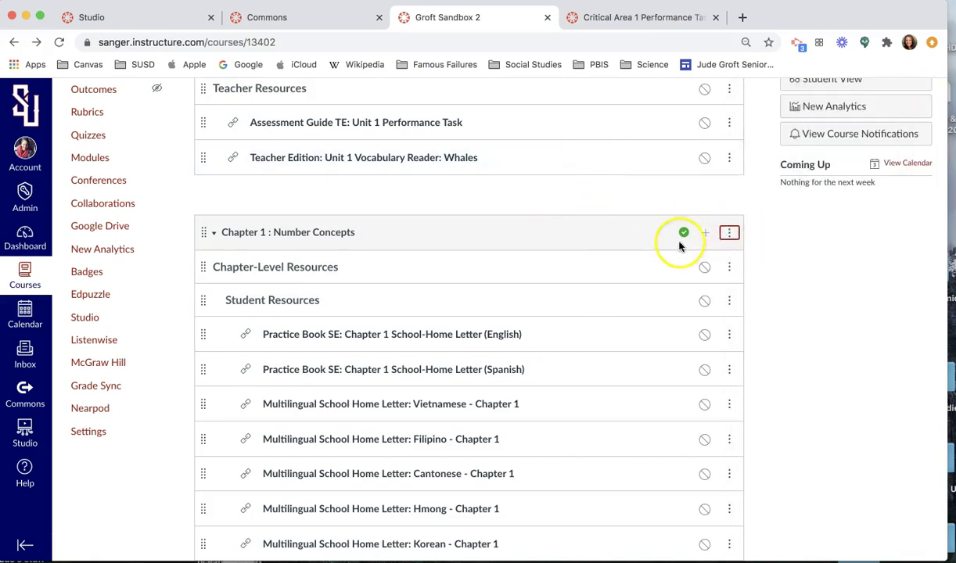
scroll(679, 246, up, 2)
scroll(678, 245, down, 2)
scroll(679, 246, down, 5)
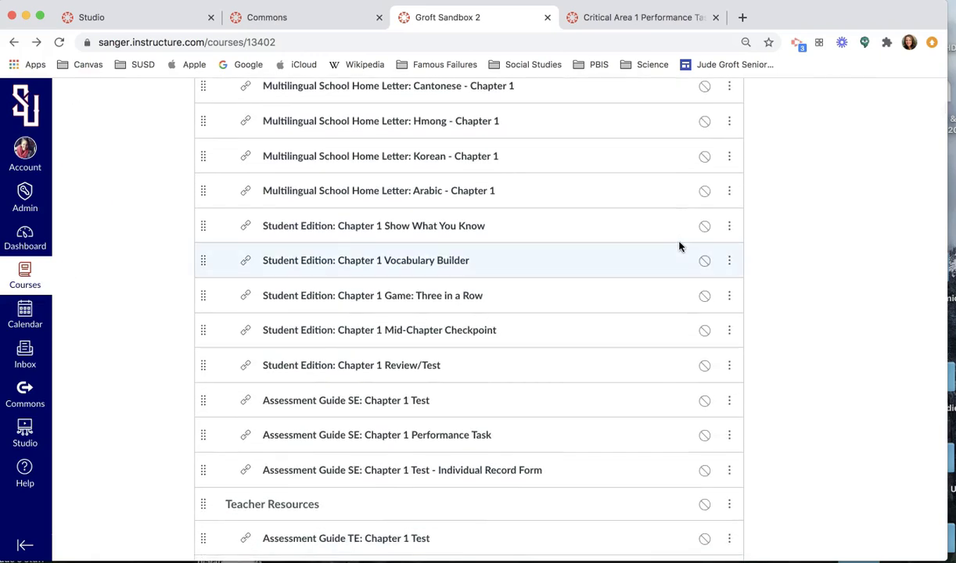
scroll(679, 246, up, 5)
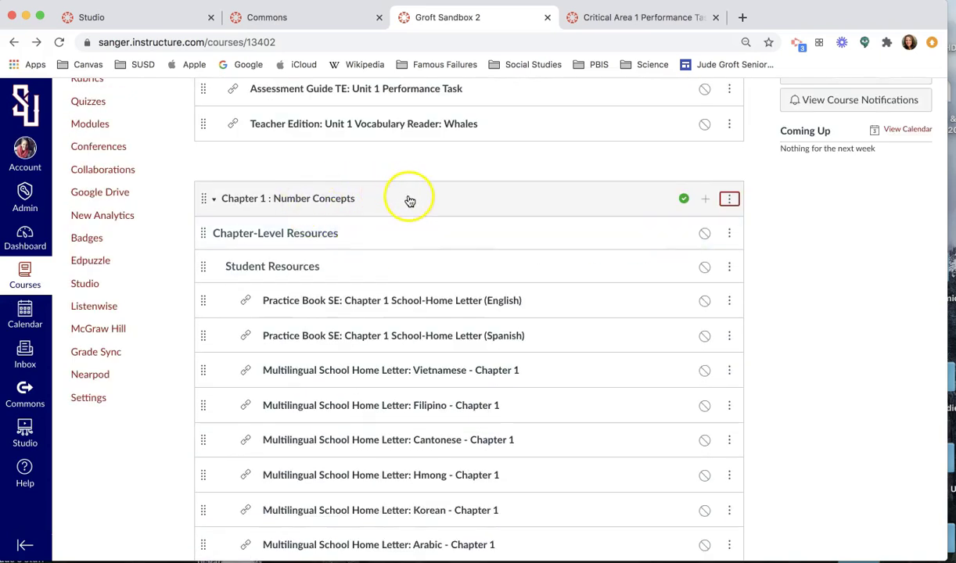
scroll(486, 464, down, 6)
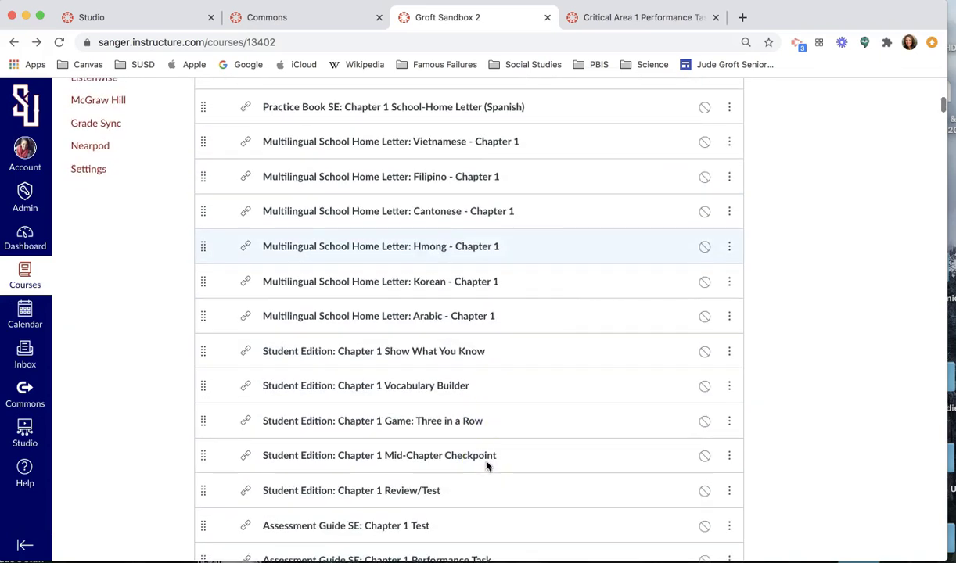
scroll(486, 466, up, 6)
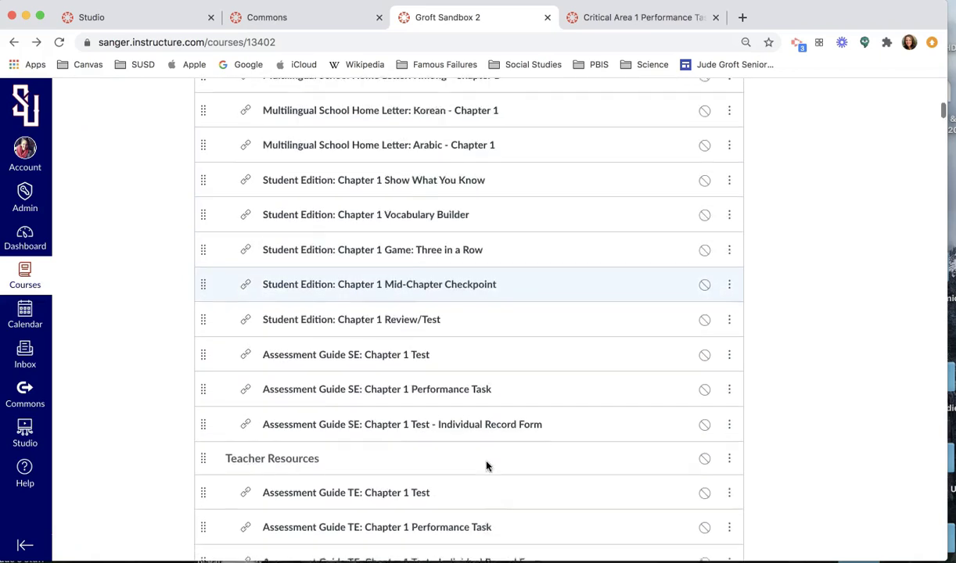
scroll(486, 466, up, 5)
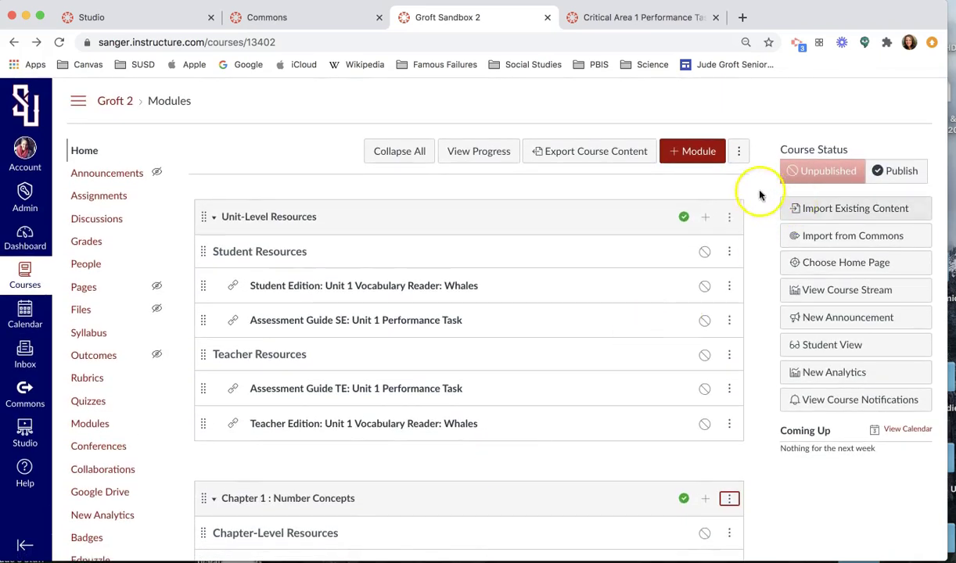
Create a new module named 'Unit 1: Chapter 1' in Groft 2
click(688, 153)
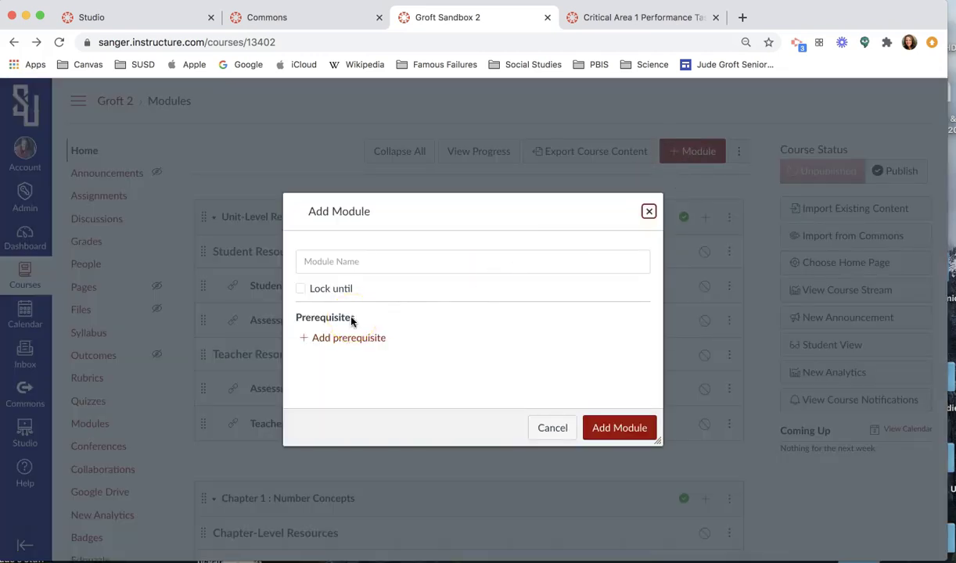
click(316, 261)
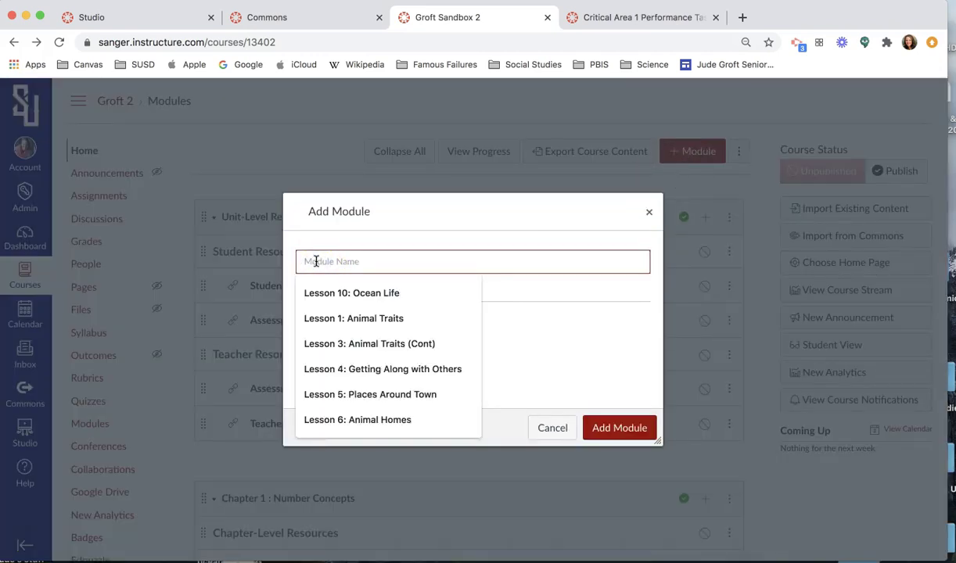
text(Chapter 1)
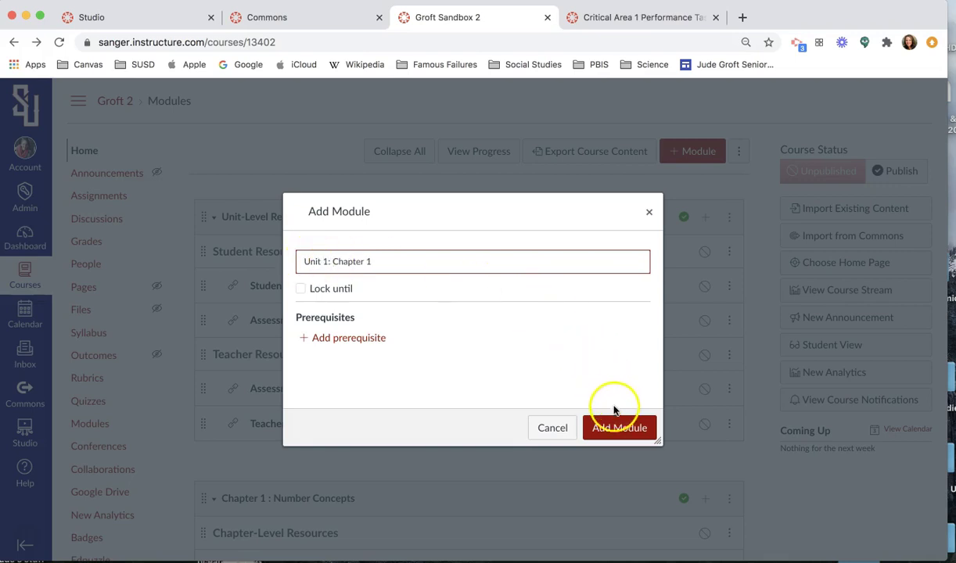
click(620, 429)
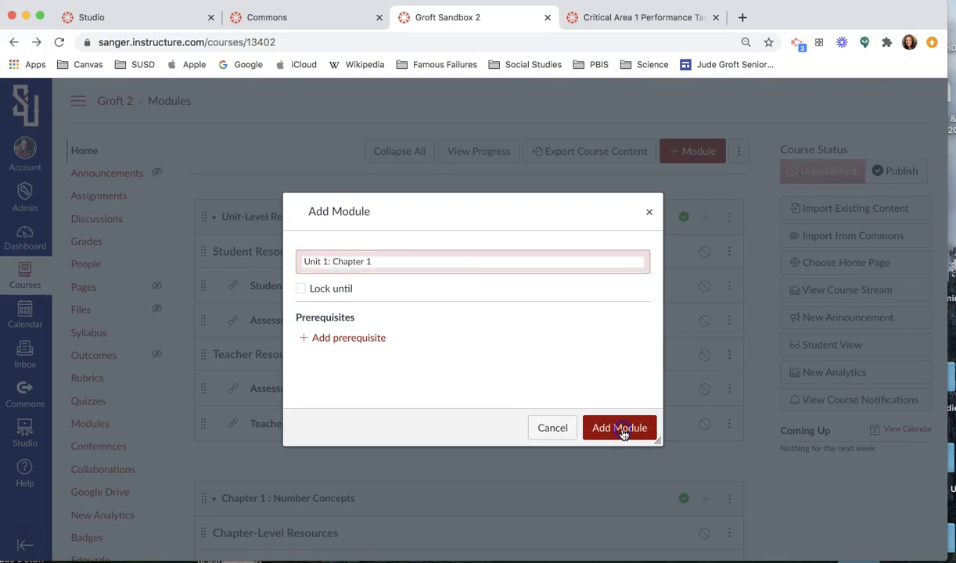
scroll(473, 453, down, 10)
scroll(474, 455, down, 20)
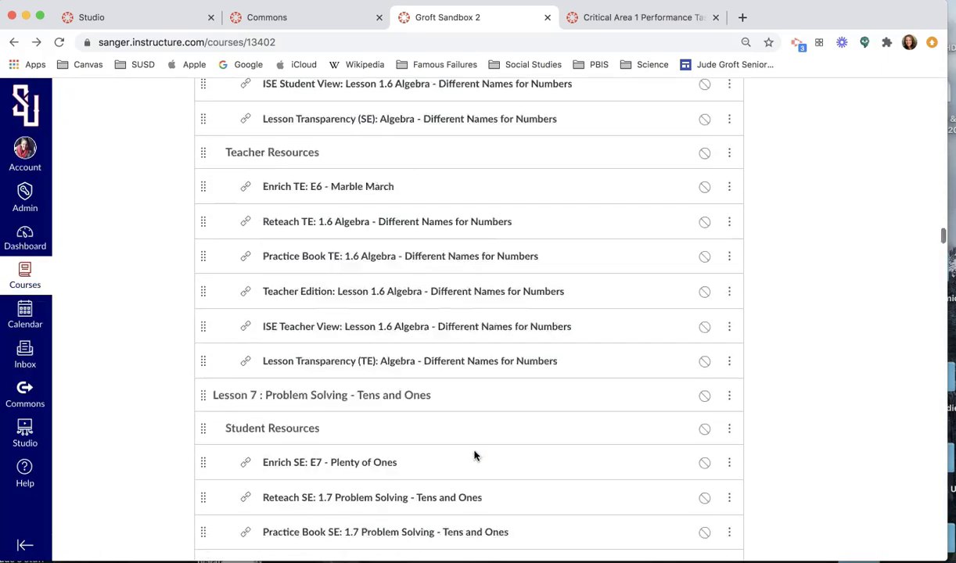
scroll(474, 455, down, 15)
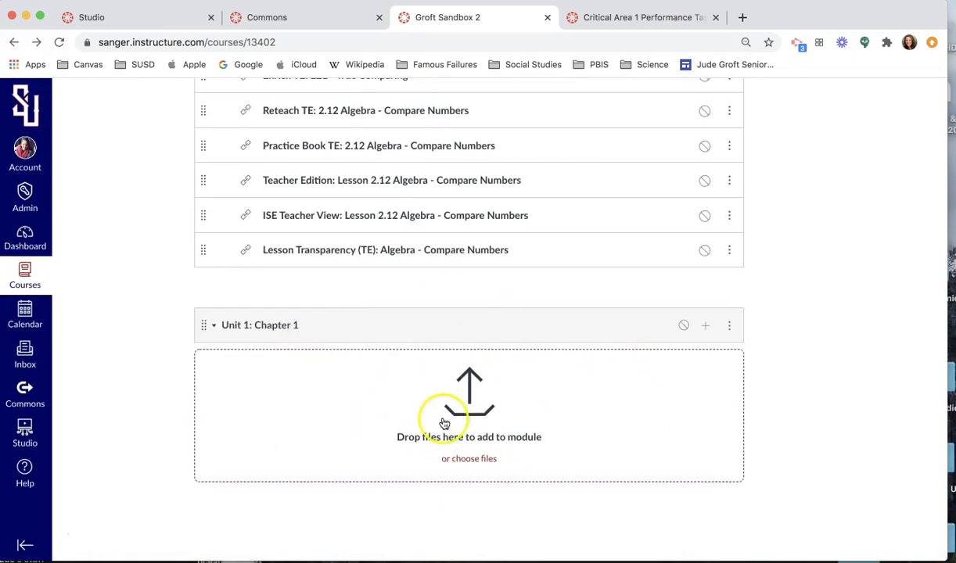
scroll(636, 345, up, 15)
scroll(636, 346, up, 20)
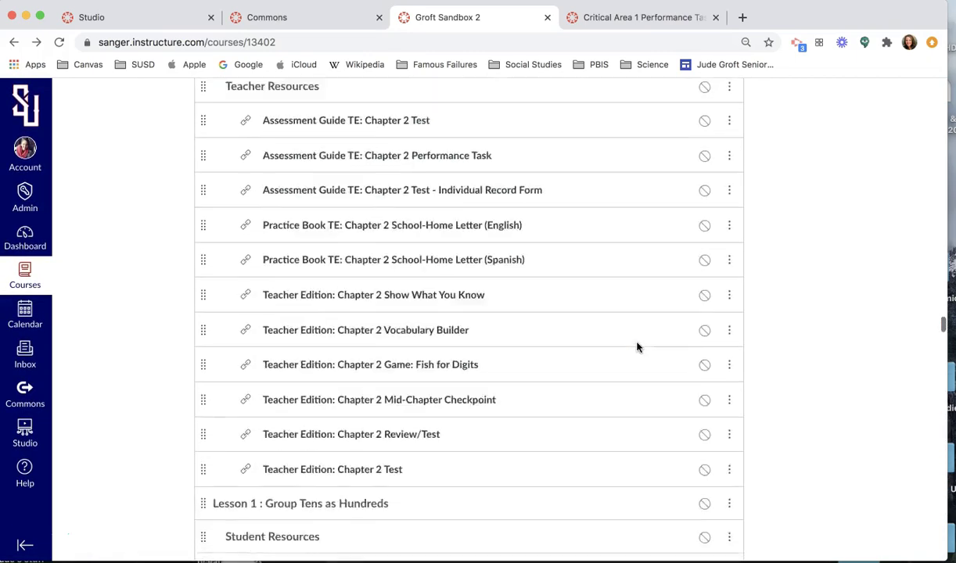
scroll(635, 347, up, 20)
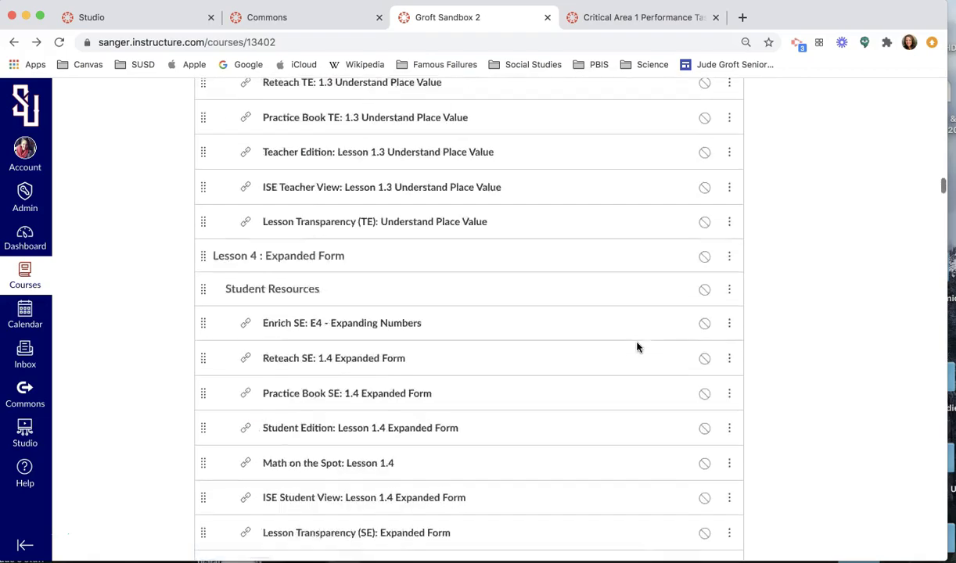
scroll(636, 346, up, 20)
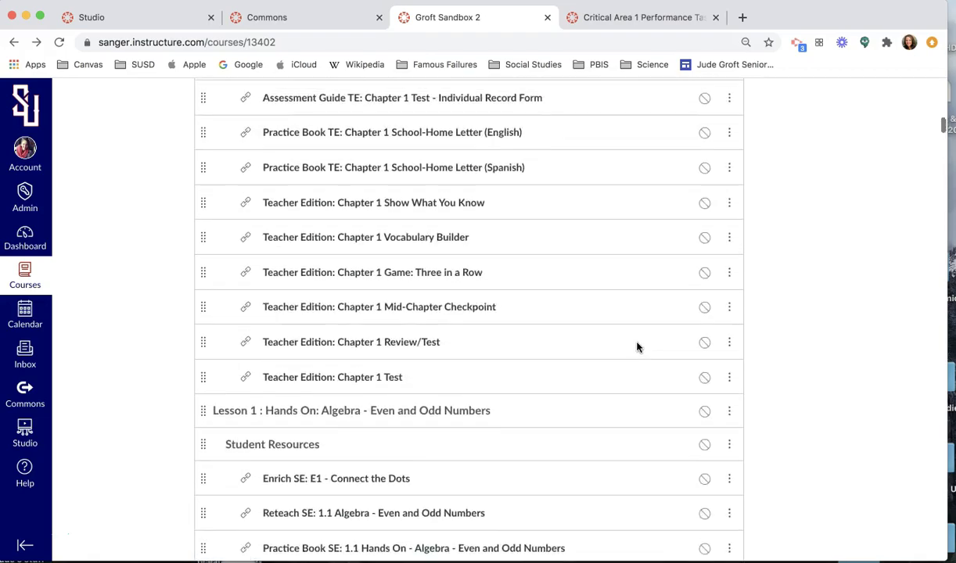
scroll(635, 346, down, 10)
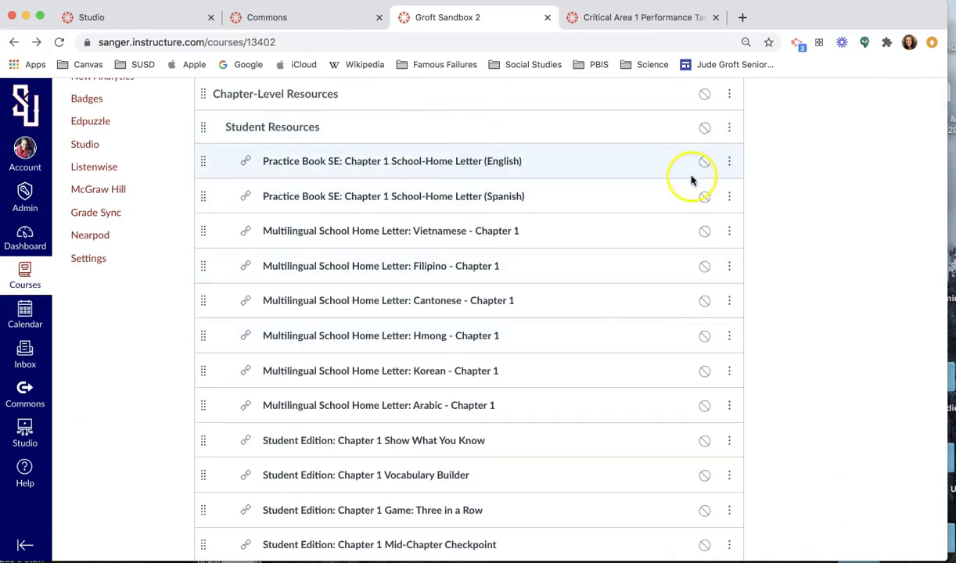
Move the English School-Home Letter into the Unit 1: Chapter 1 module
click(729, 164)
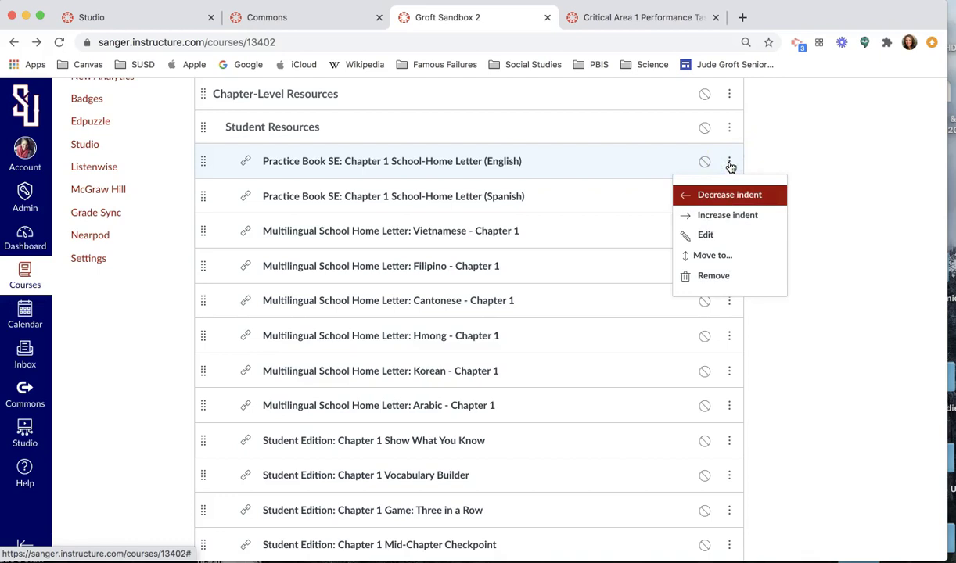
click(709, 266)
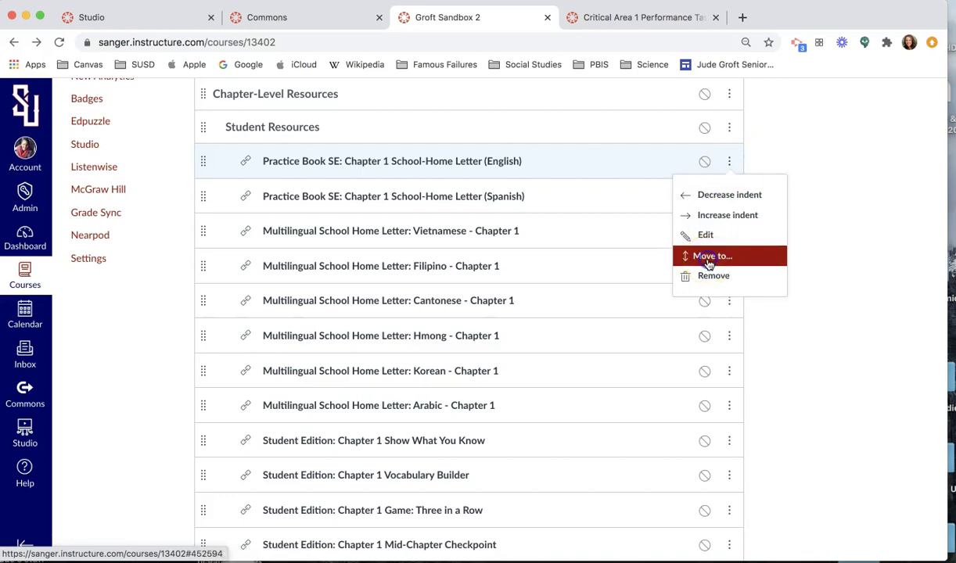
click(895, 161)
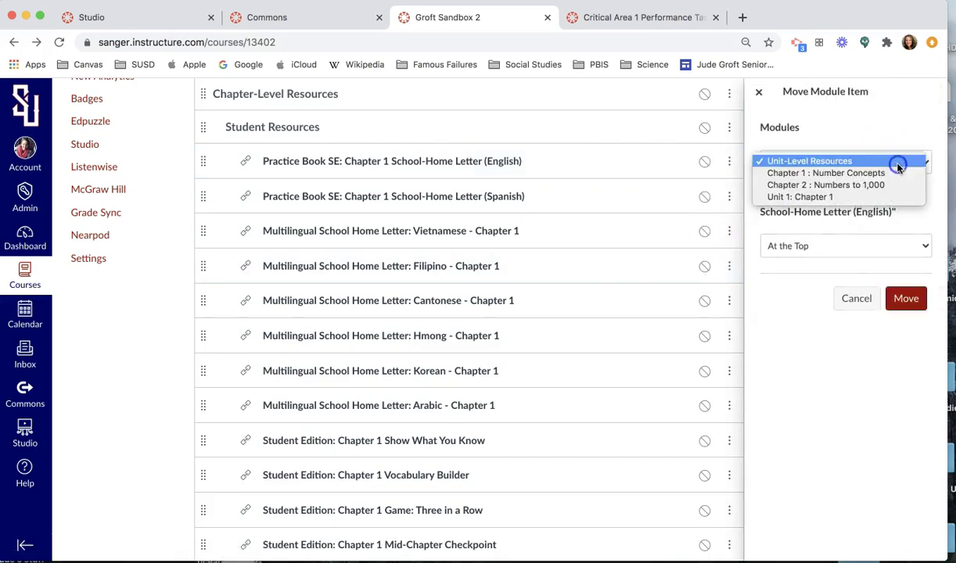
click(810, 197)
click(907, 215)
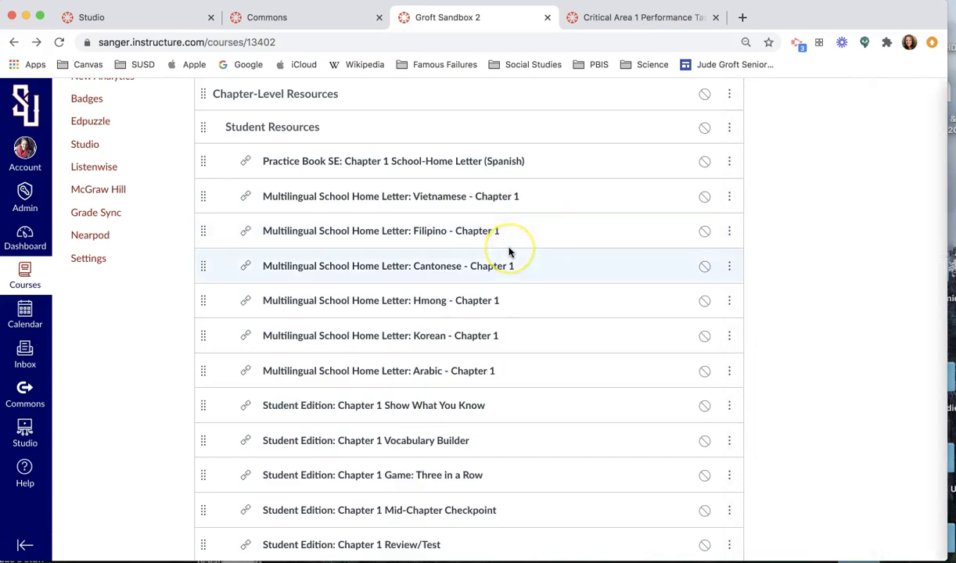
Open Lesson 1.1's Practice Book SE 1.1 Hands On item
scroll(552, 217, up, 20)
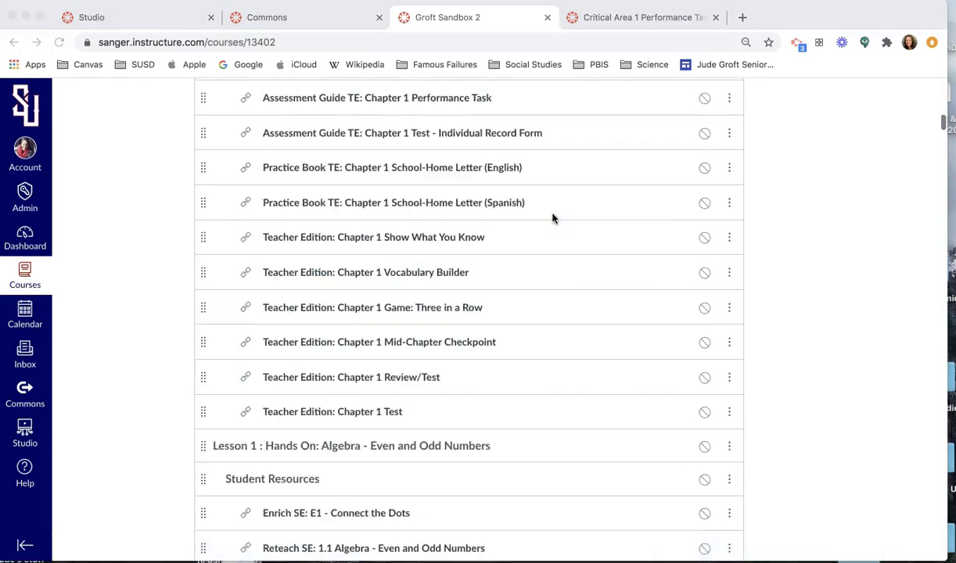
scroll(552, 217, down, 15)
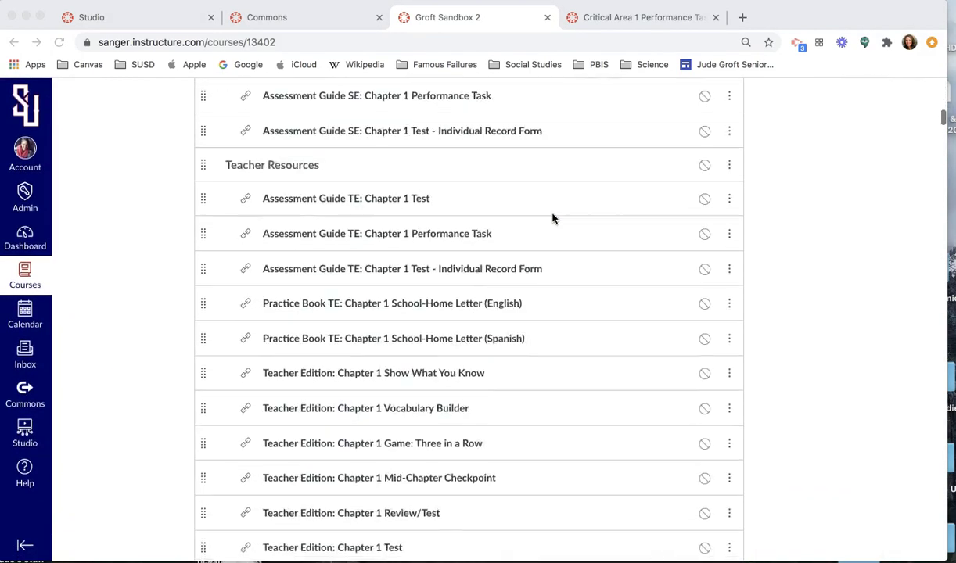
scroll(552, 218, down, 6)
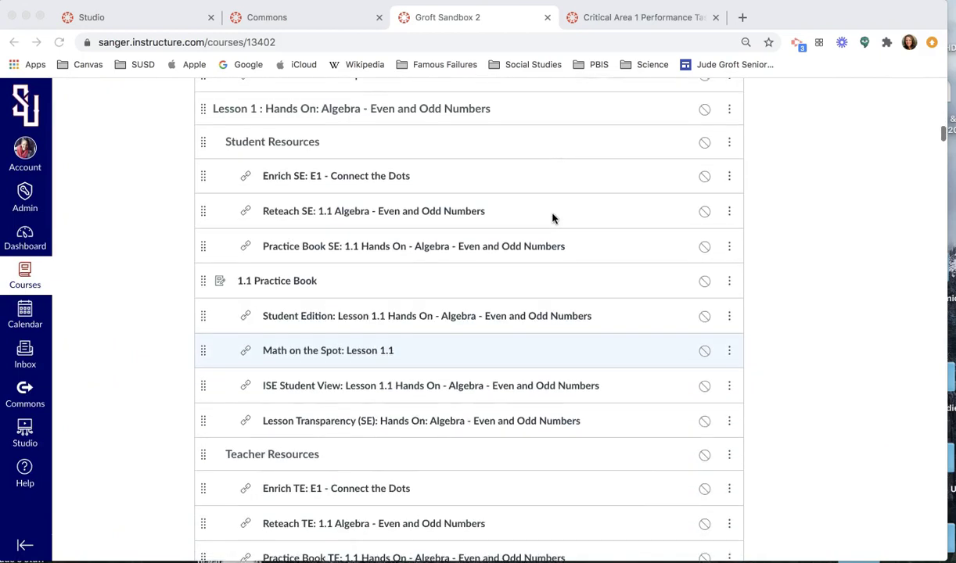
click(264, 249)
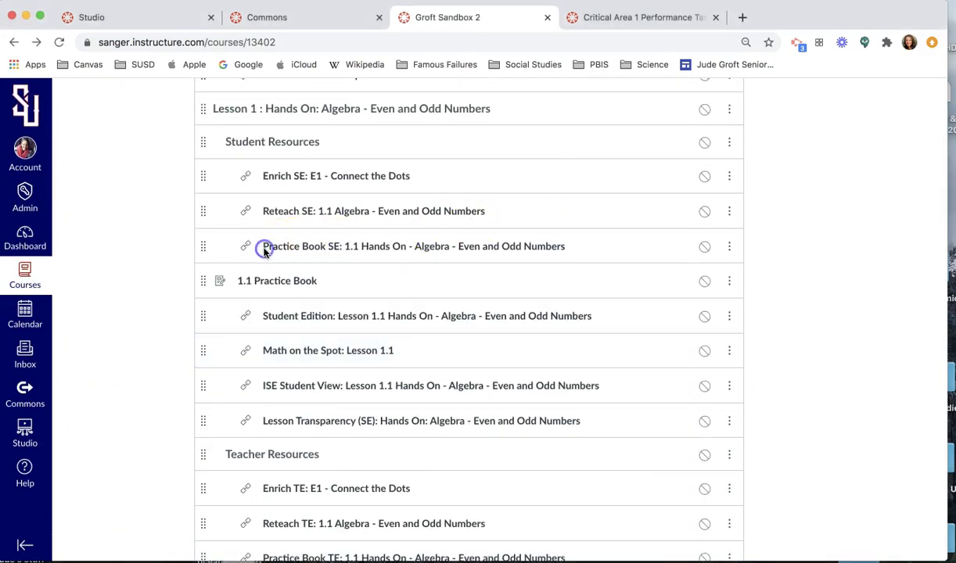
click(334, 247)
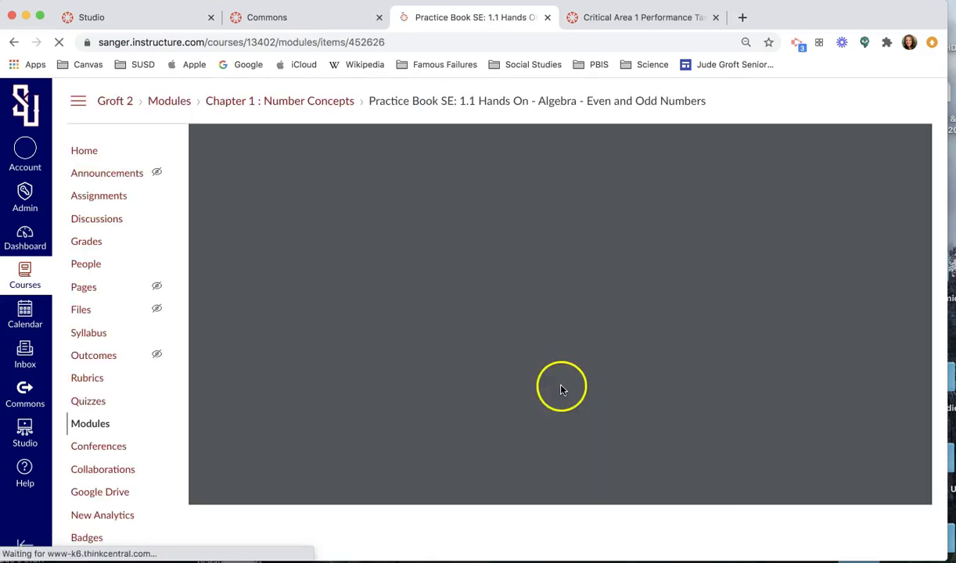
Scroll through the 20-page Practice Book SE 1.1 Hands On worksheet PDF
scroll(560, 390, down, 1)
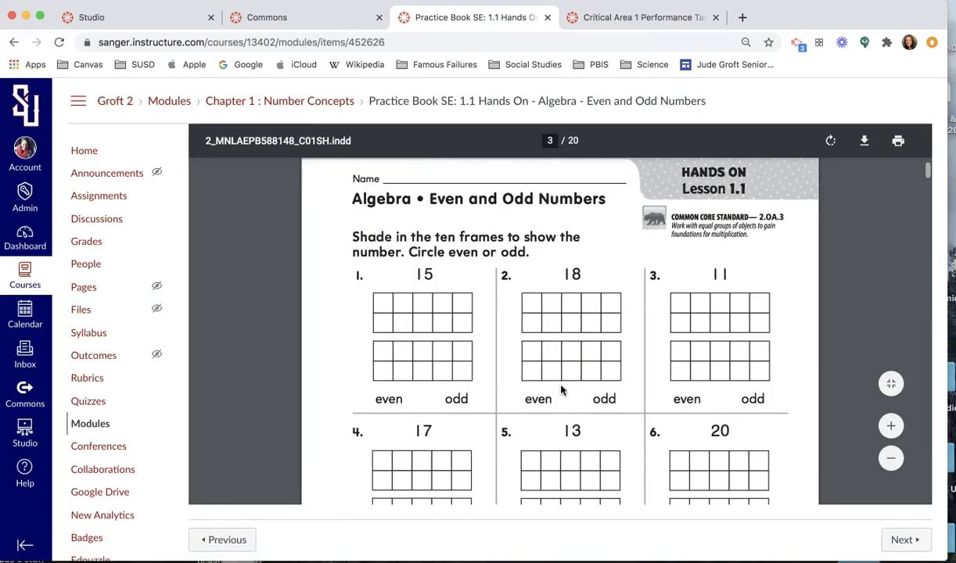
scroll(715, 362, down, 15)
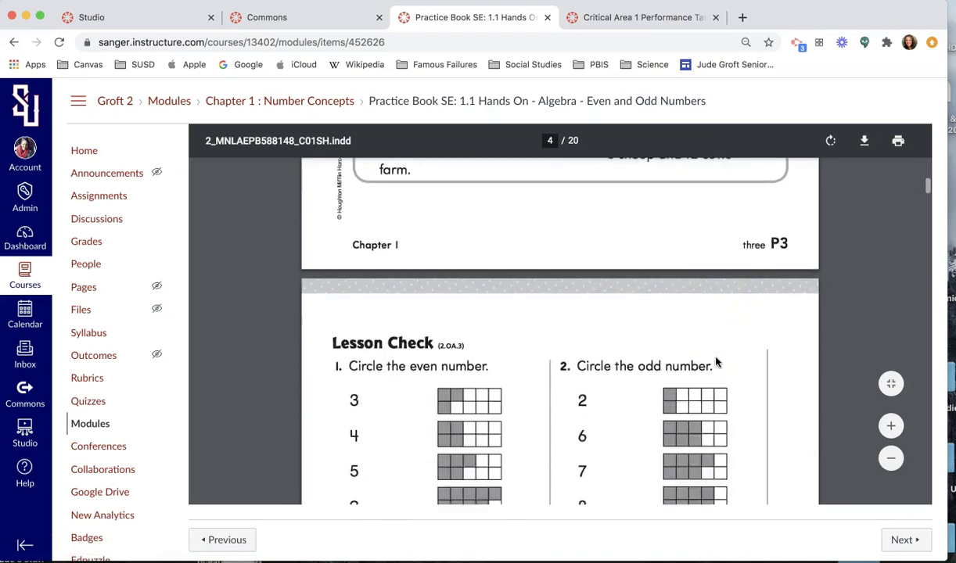
scroll(761, 271, down, 10)
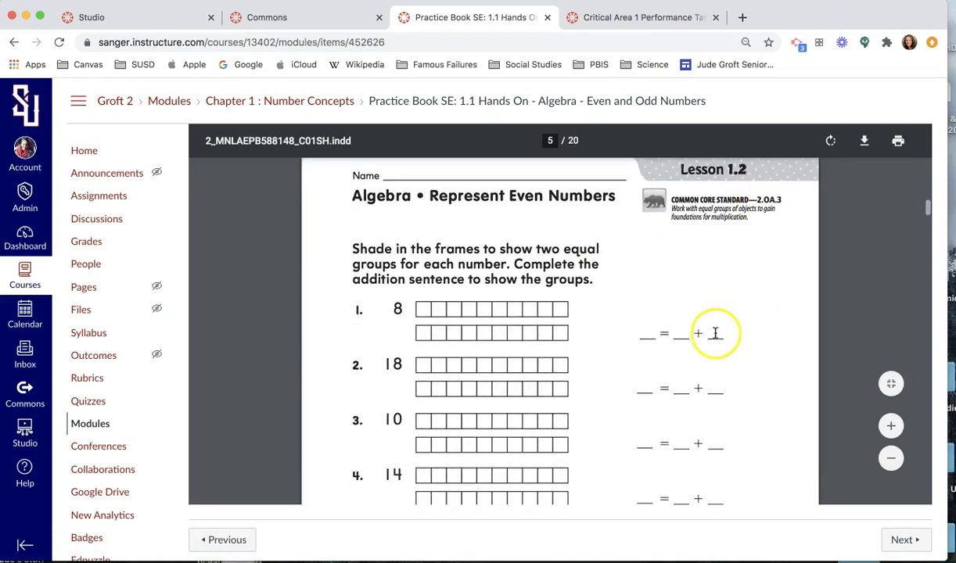
scroll(715, 333, down, 12)
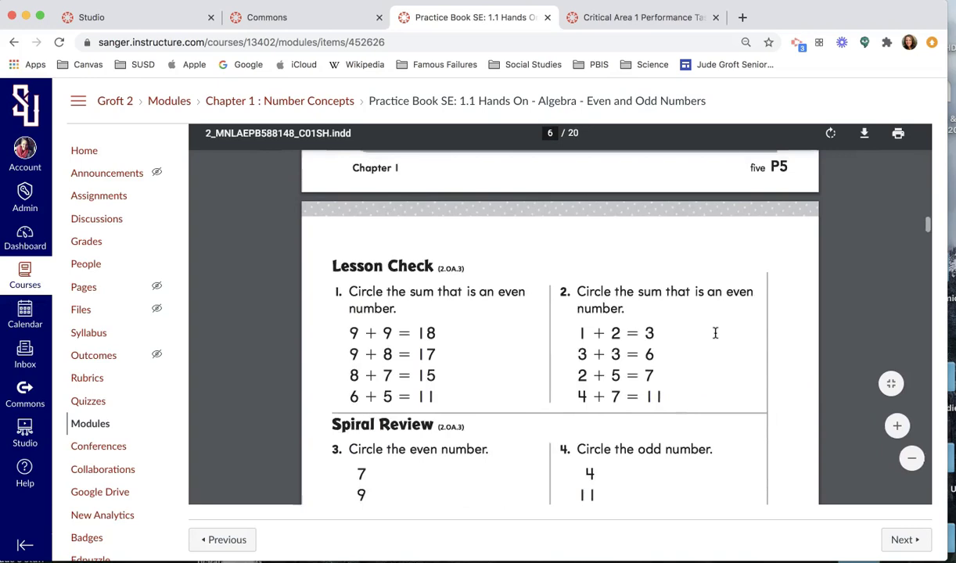
scroll(715, 334, down, 10)
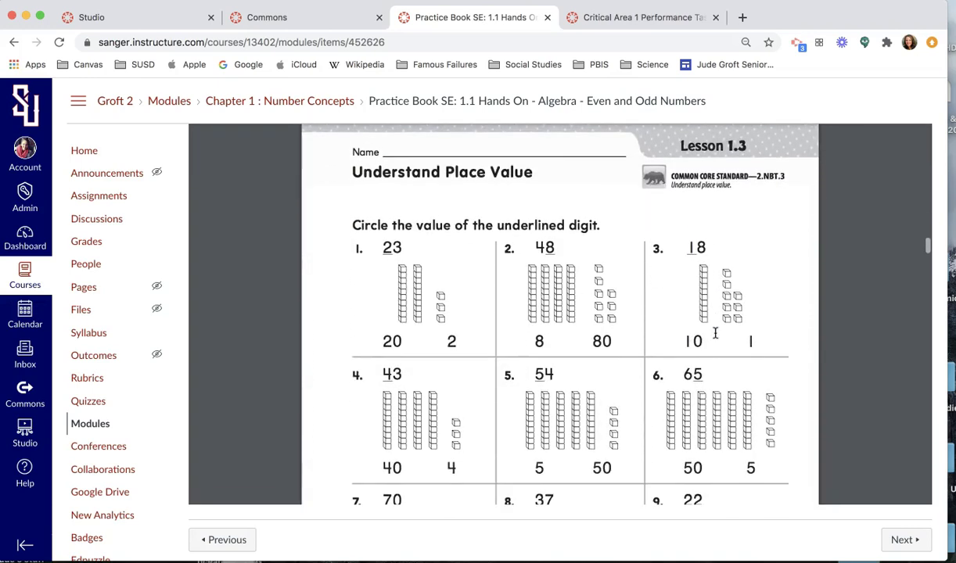
scroll(715, 334, down, 12)
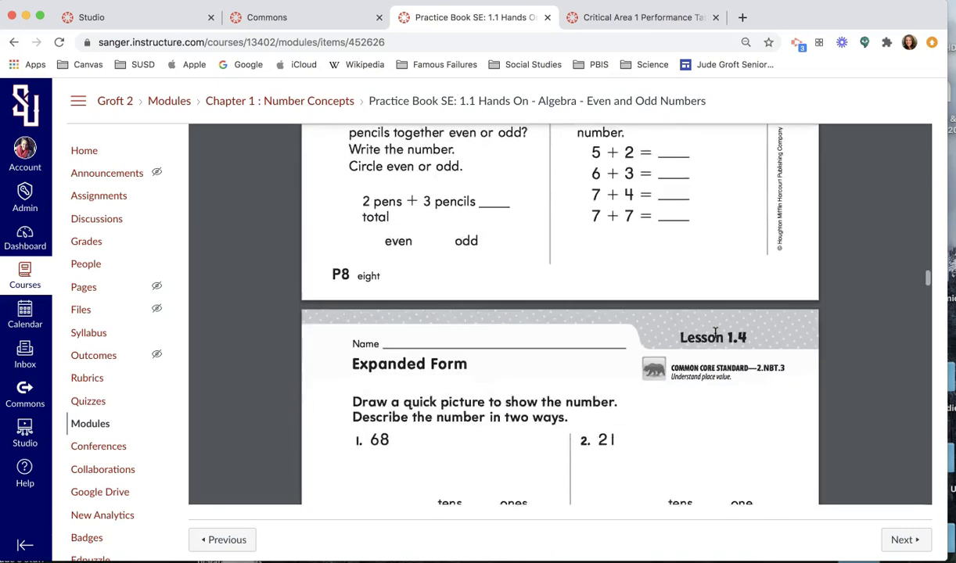
scroll(715, 334, down, 12)
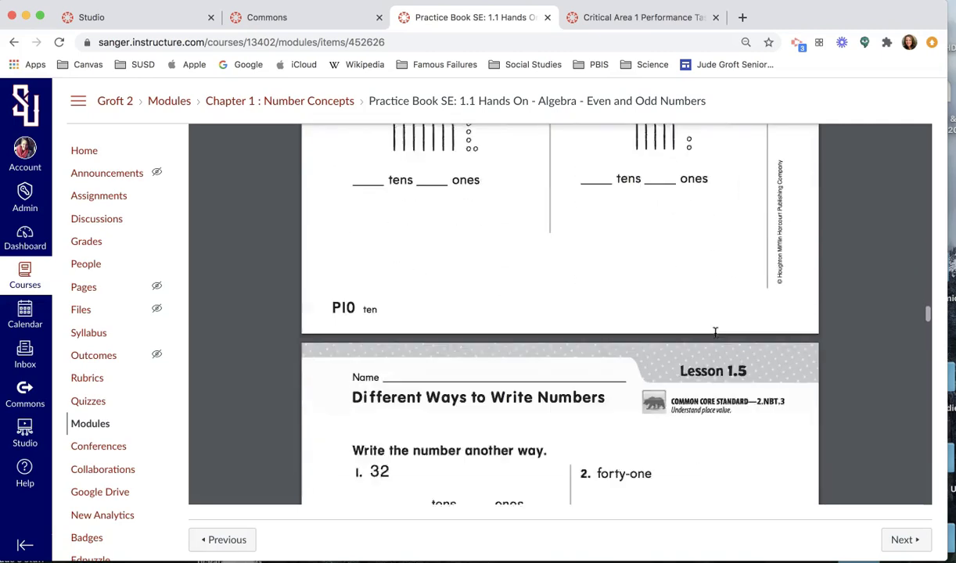
scroll(714, 334, up, 3)
scroll(715, 332, up, 20)
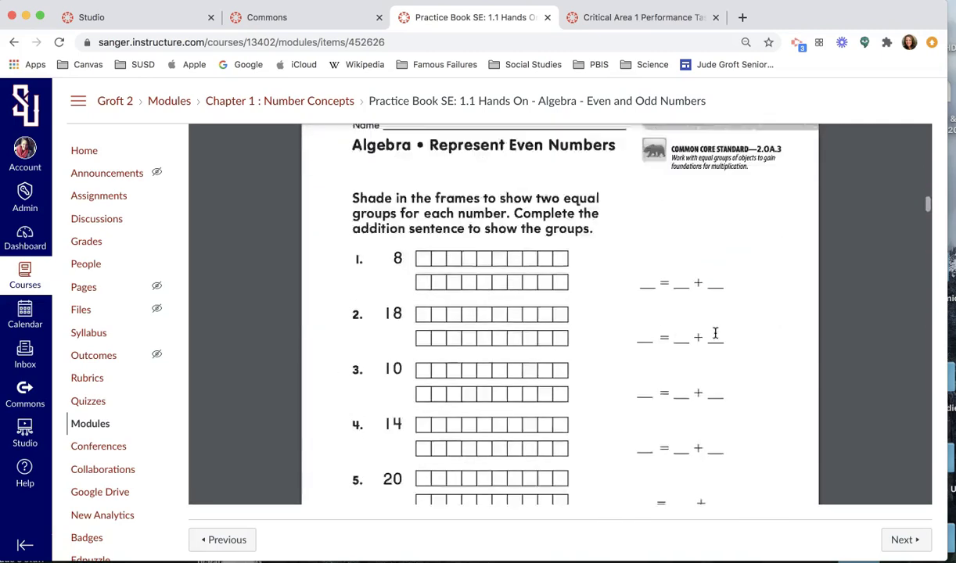
Back on Modules, remove the 1.1 Practice Book item and confirm with OK
click(11, 45)
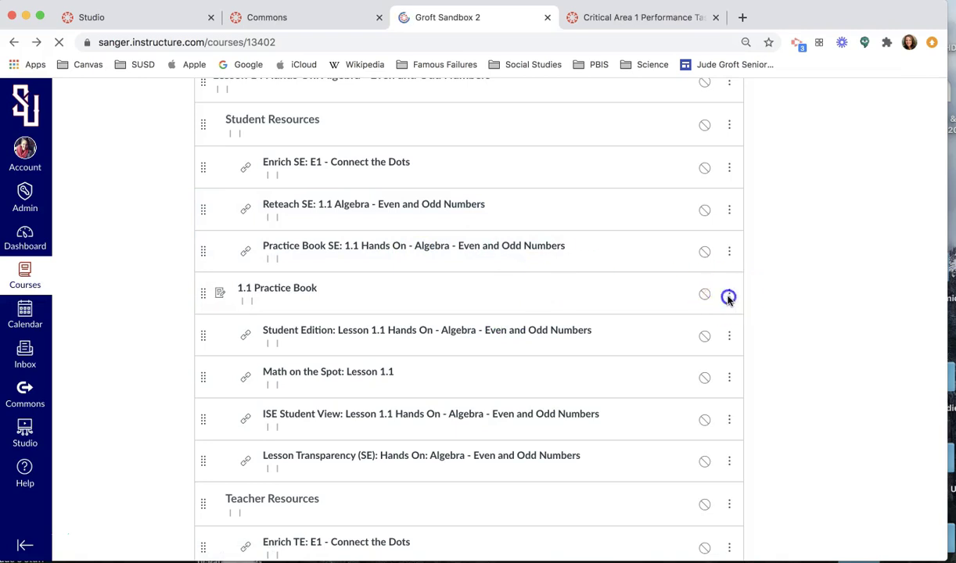
click(727, 297)
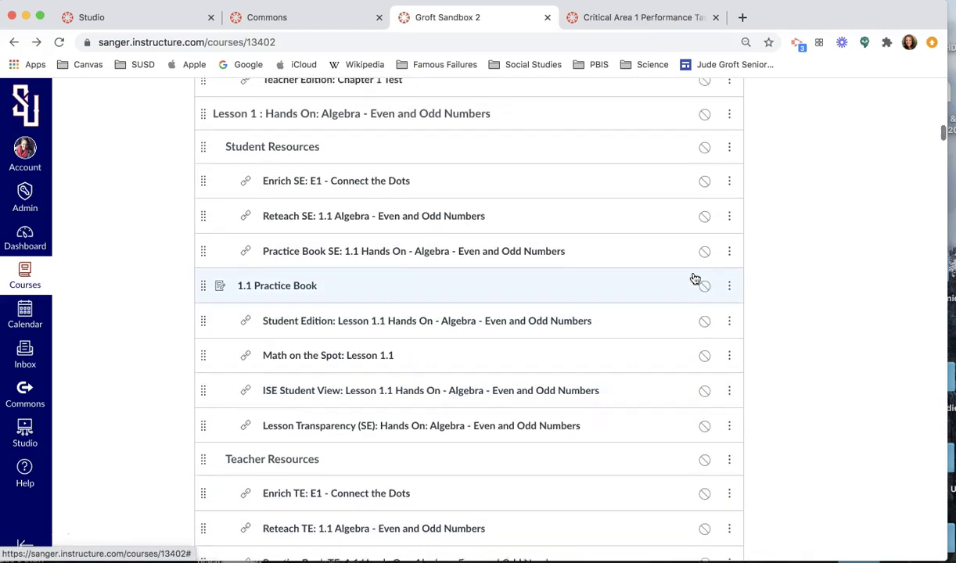
click(729, 357)
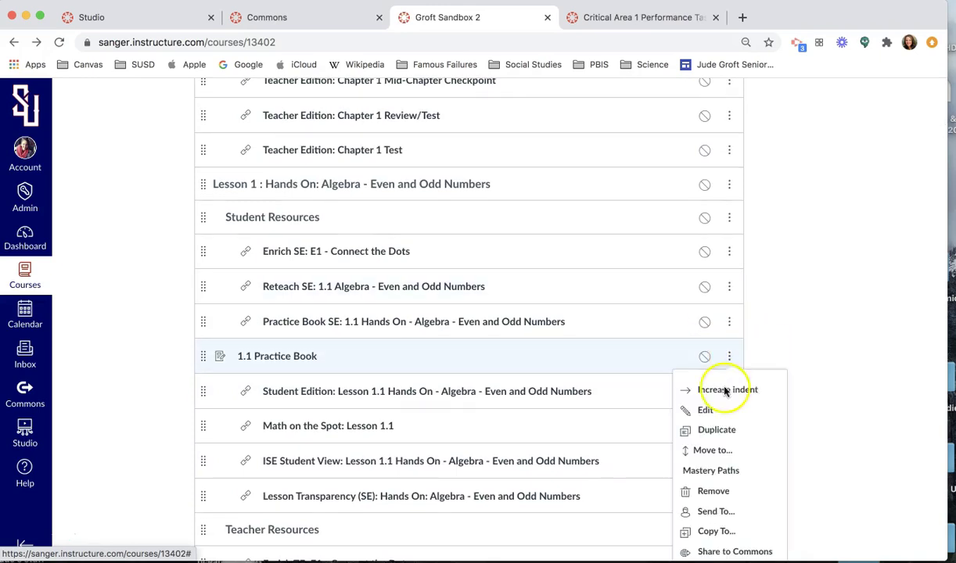
click(730, 493)
click(582, 122)
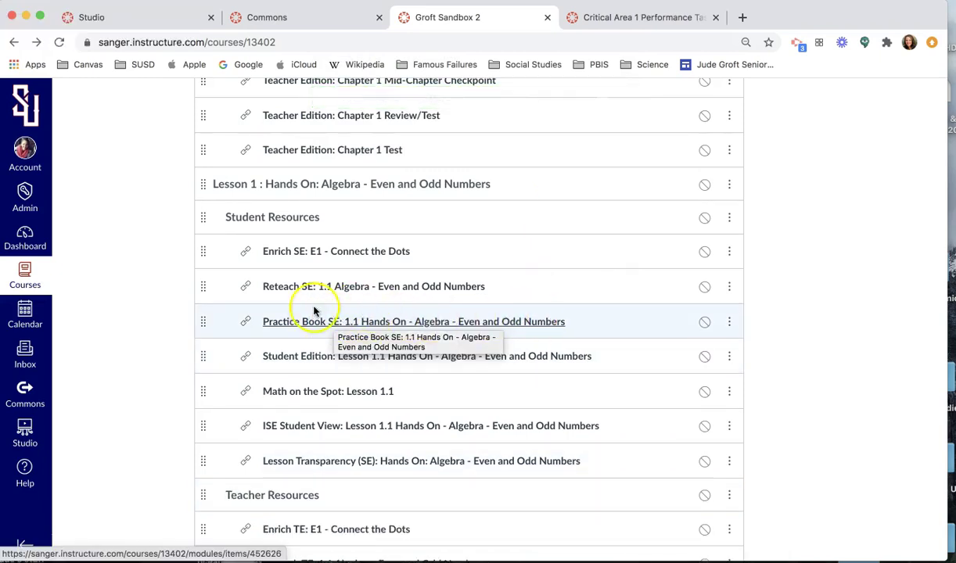
Move Practice Book SE: 1.1 Hands On to the bottom of Unit 1: Chapter 1
click(728, 323)
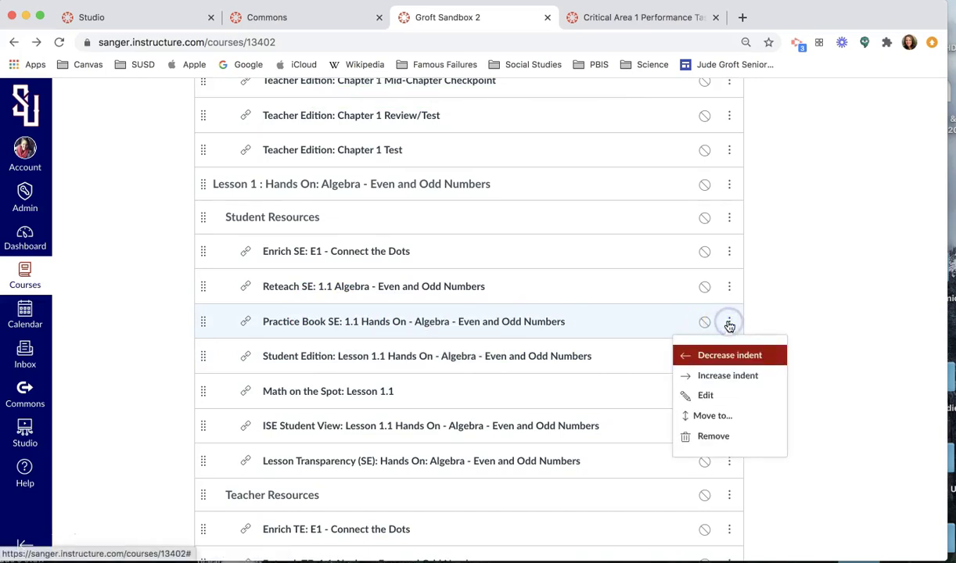
click(712, 421)
click(837, 163)
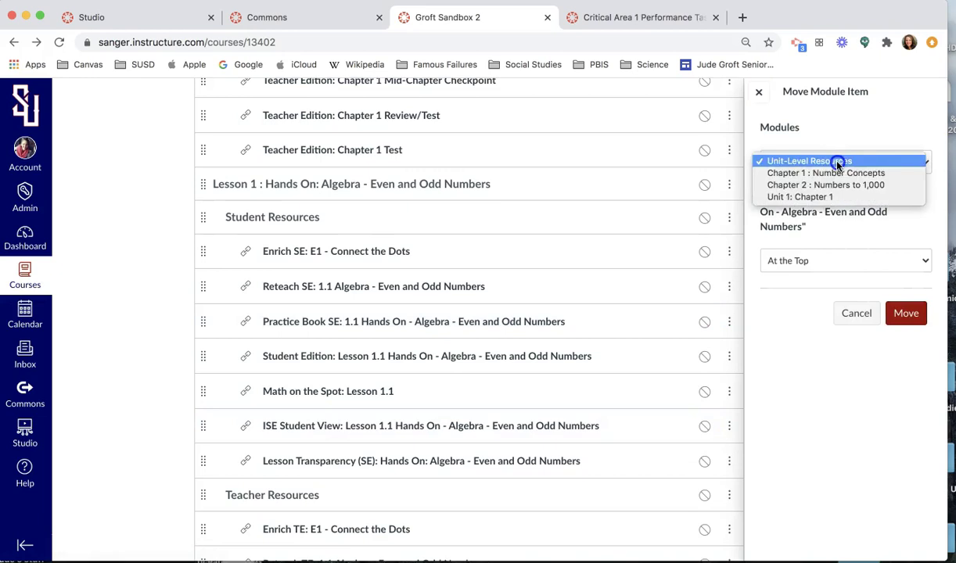
click(818, 197)
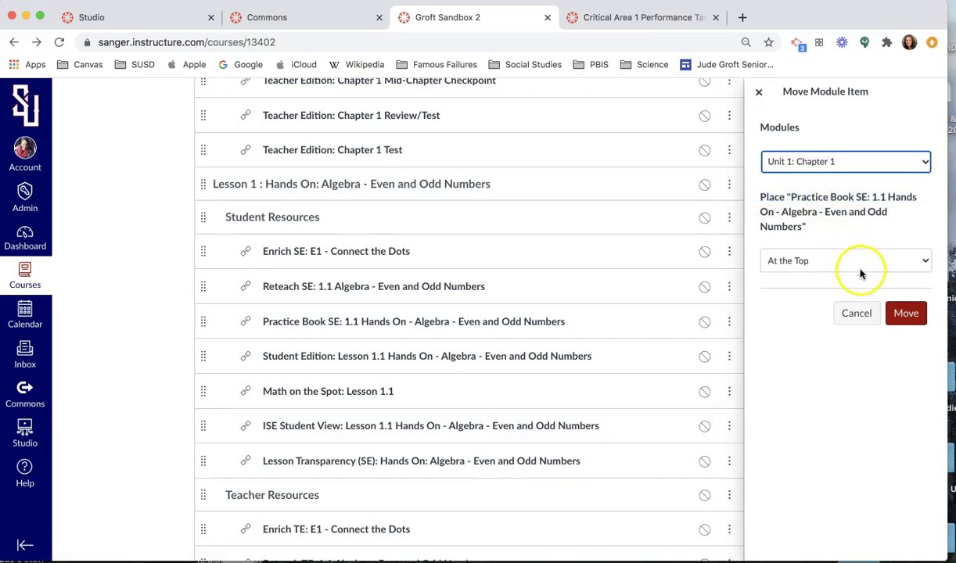
click(923, 261)
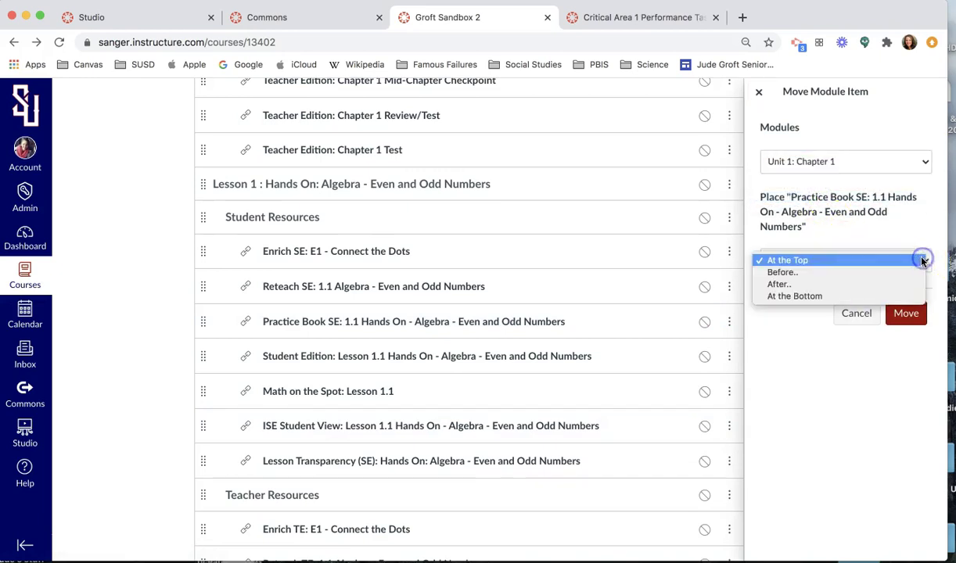
click(806, 272)
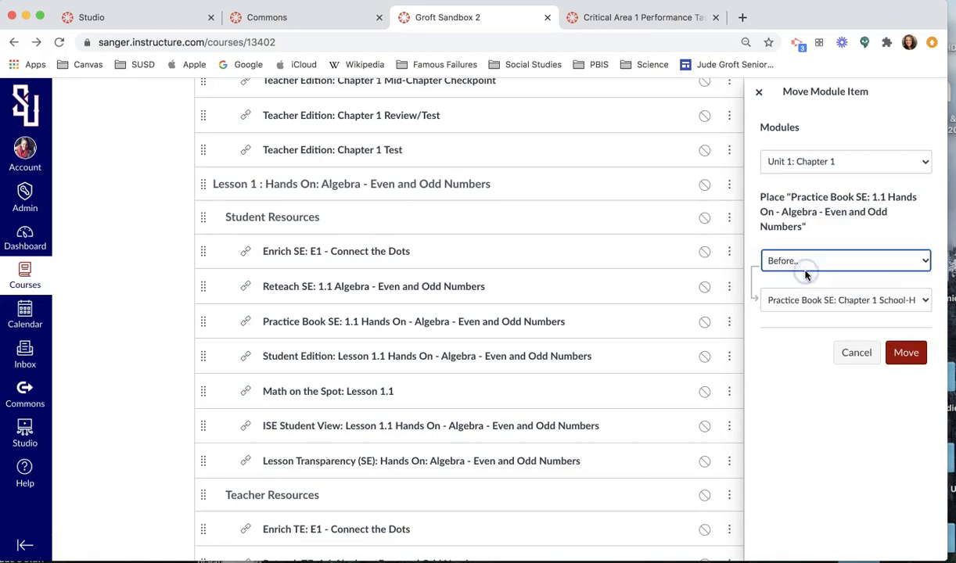
click(806, 273)
click(823, 270)
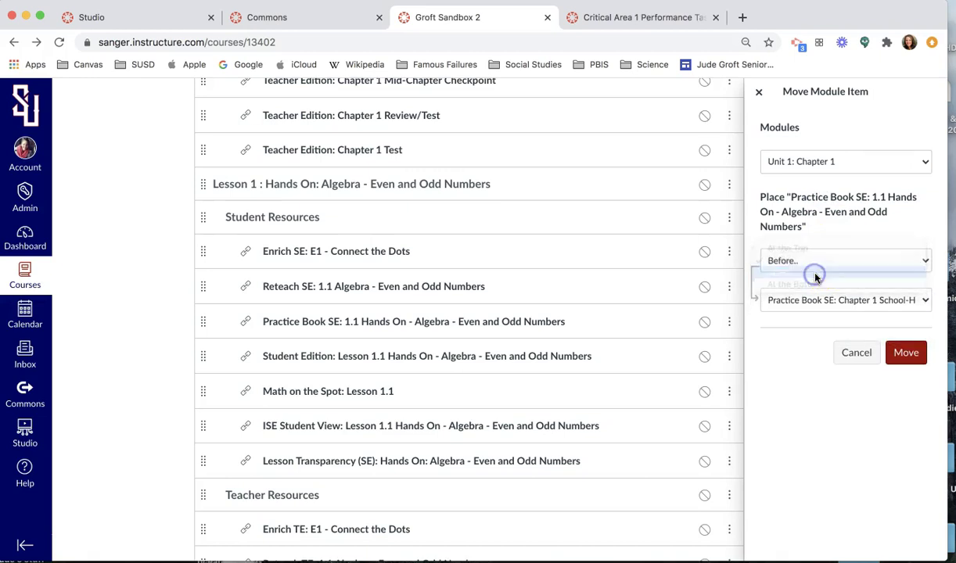
click(837, 266)
click(839, 273)
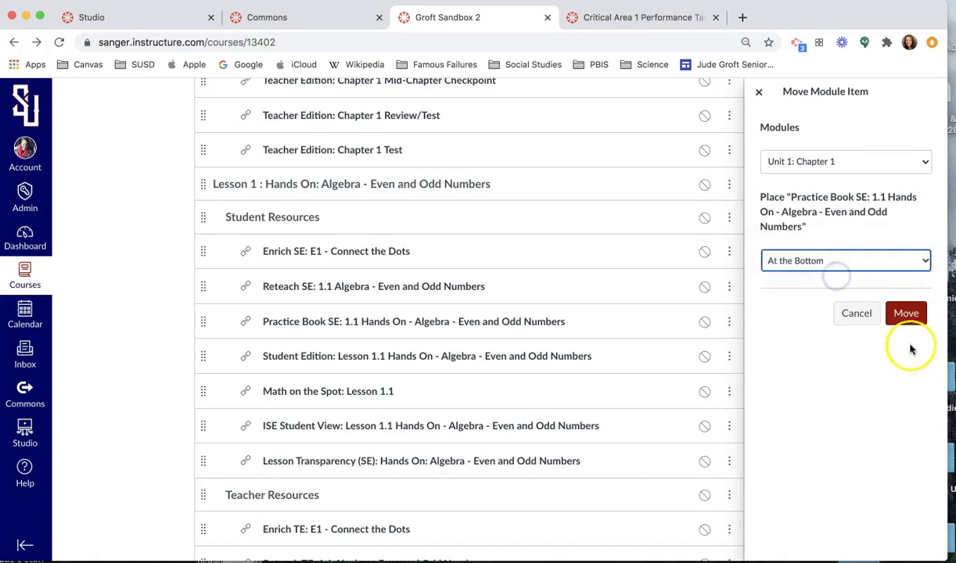
click(907, 311)
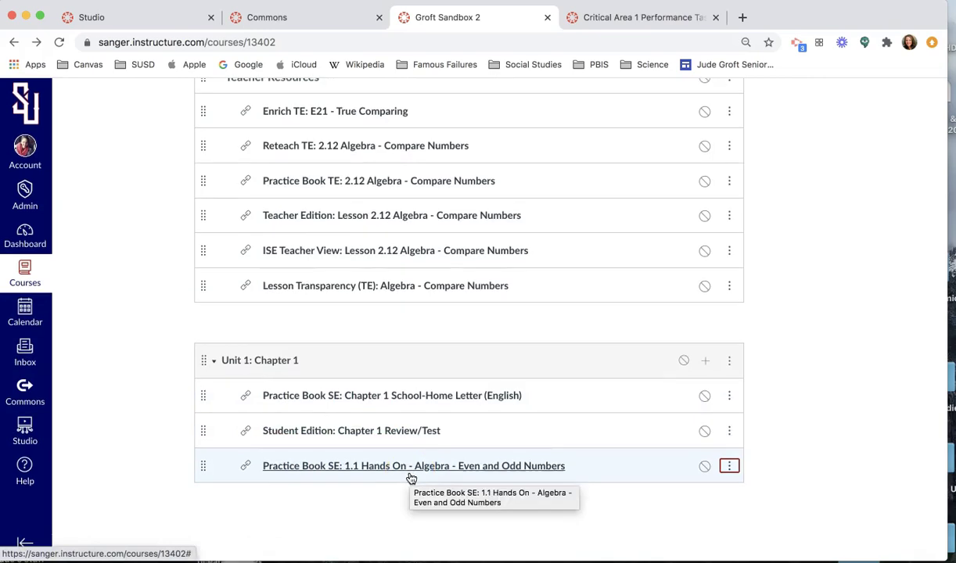
Scroll the Groft Sandbox 2 modules to check Unit 1: Chapter 1's three items
scroll(426, 475, up, 20)
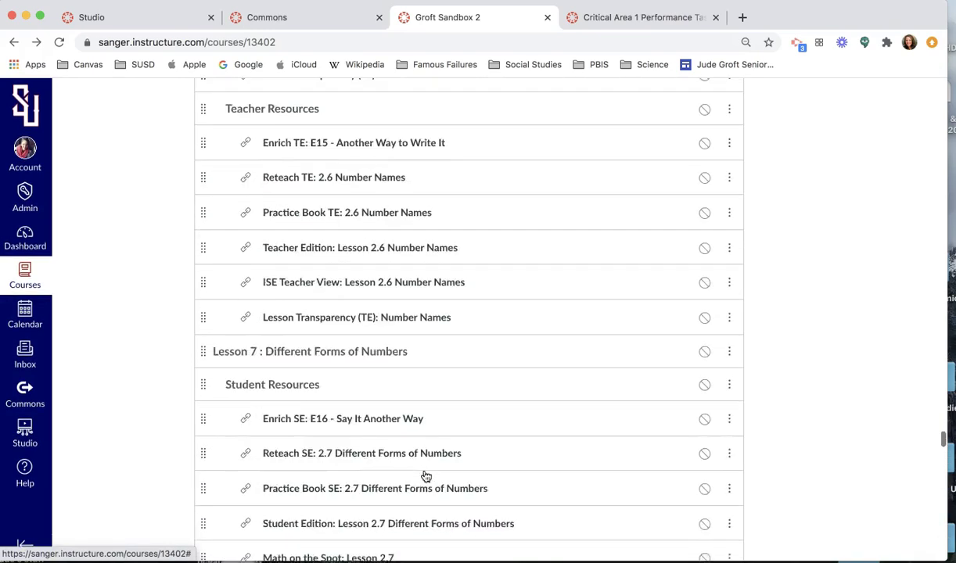
scroll(425, 475, up, 20)
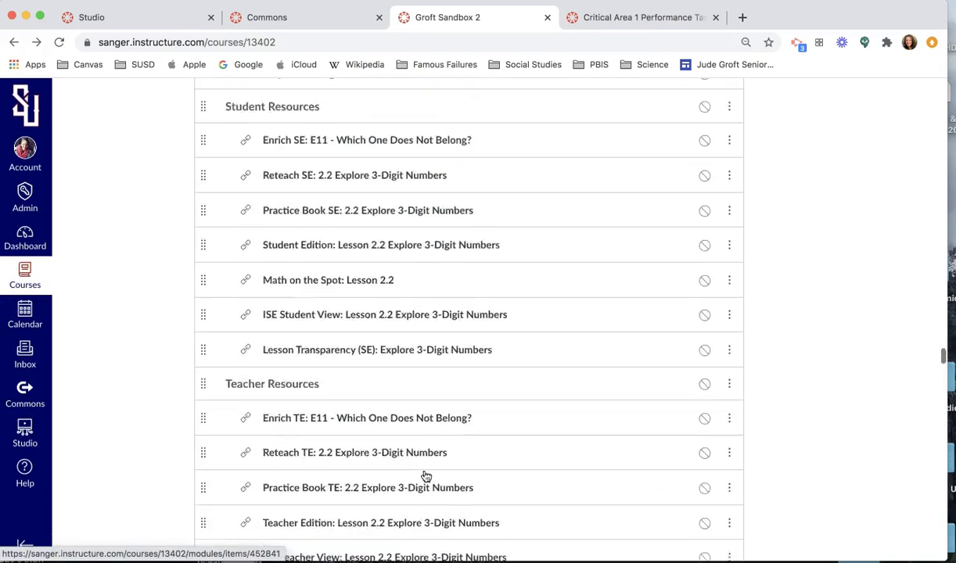
scroll(425, 475, down, 6)
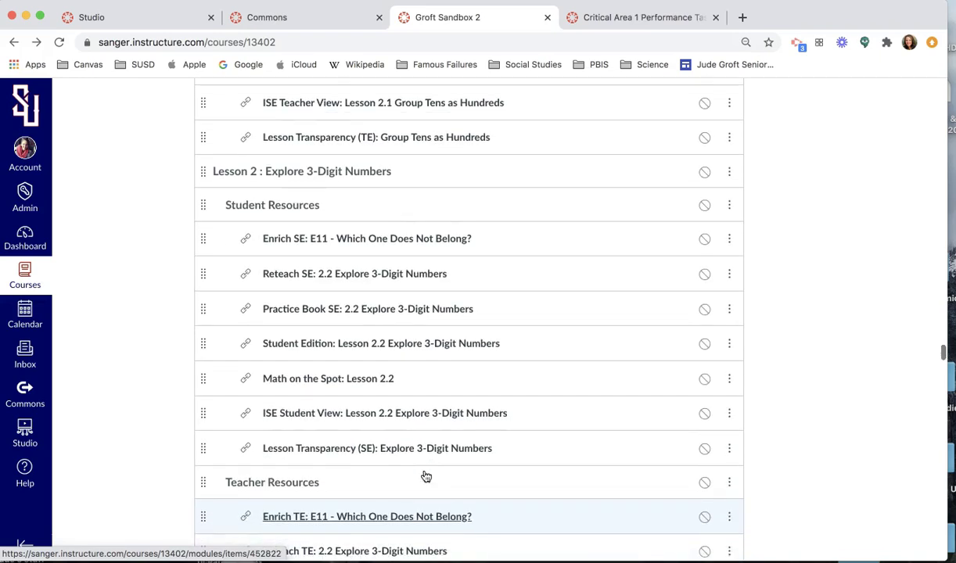
scroll(425, 476, down, 10)
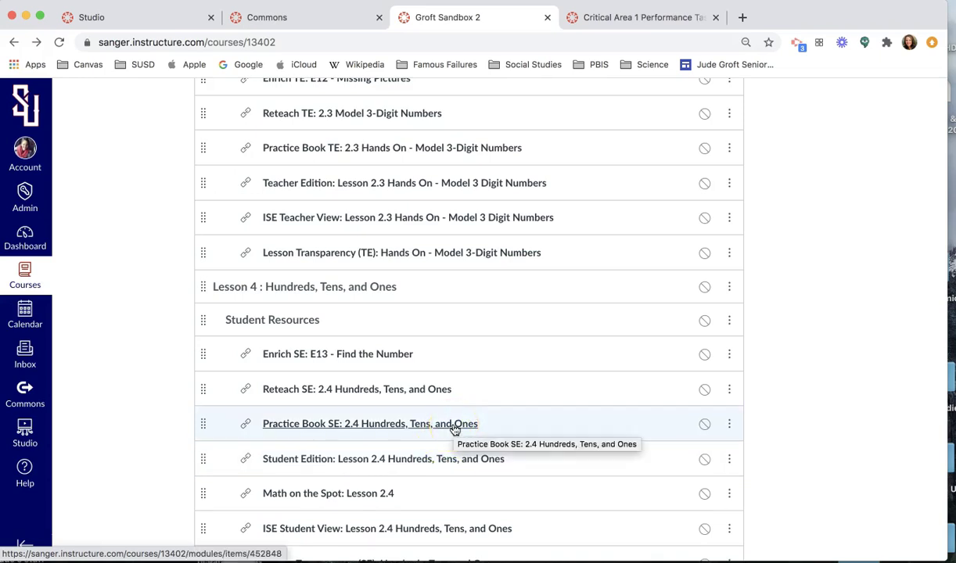
scroll(454, 429, up, 1)
scroll(454, 429, up, 10)
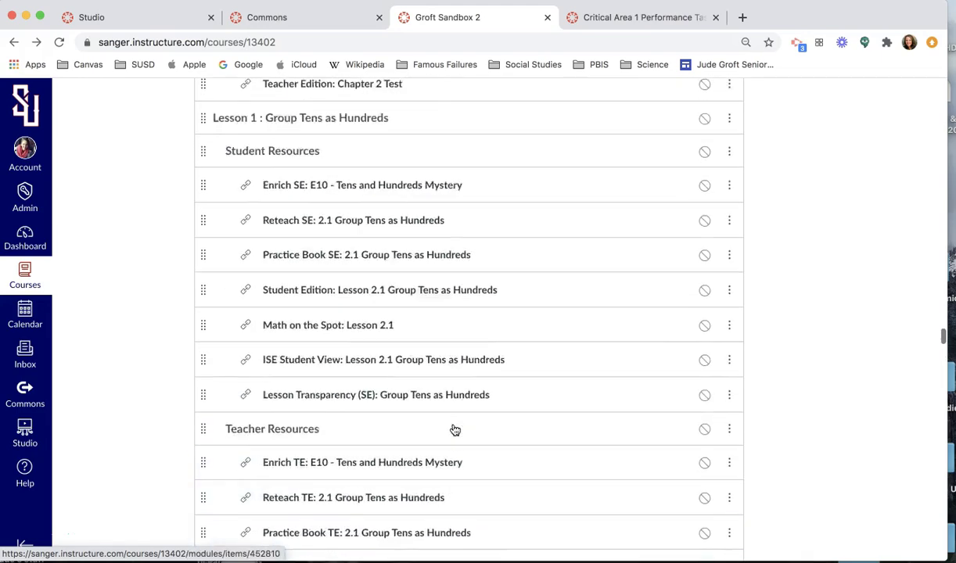
scroll(454, 429, up, 5)
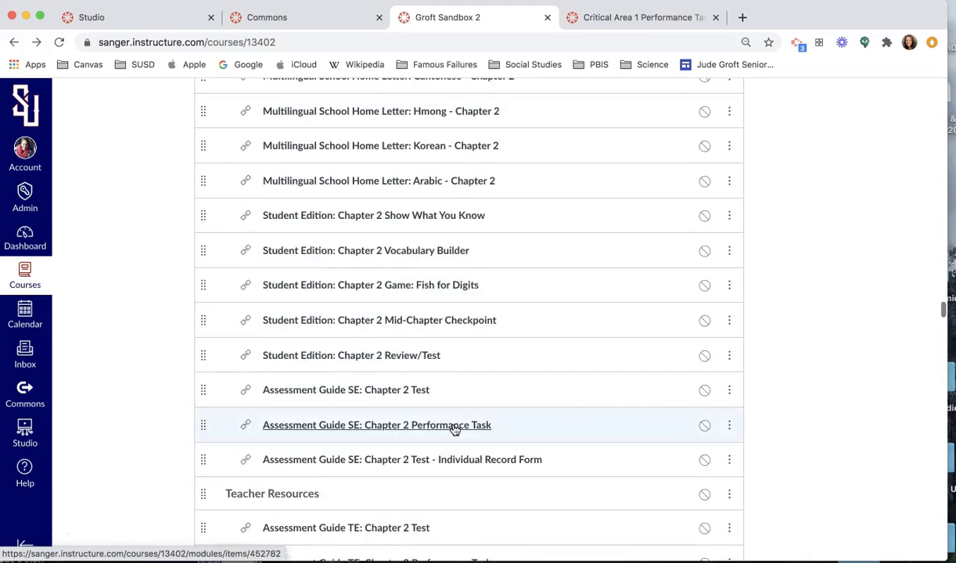
scroll(454, 429, down, 1)
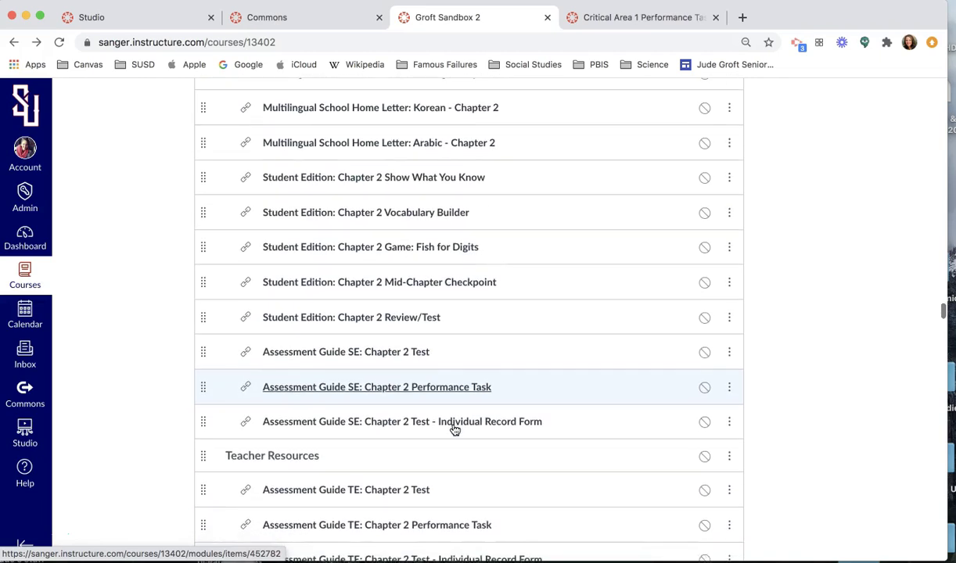
scroll(455, 429, down, 10)
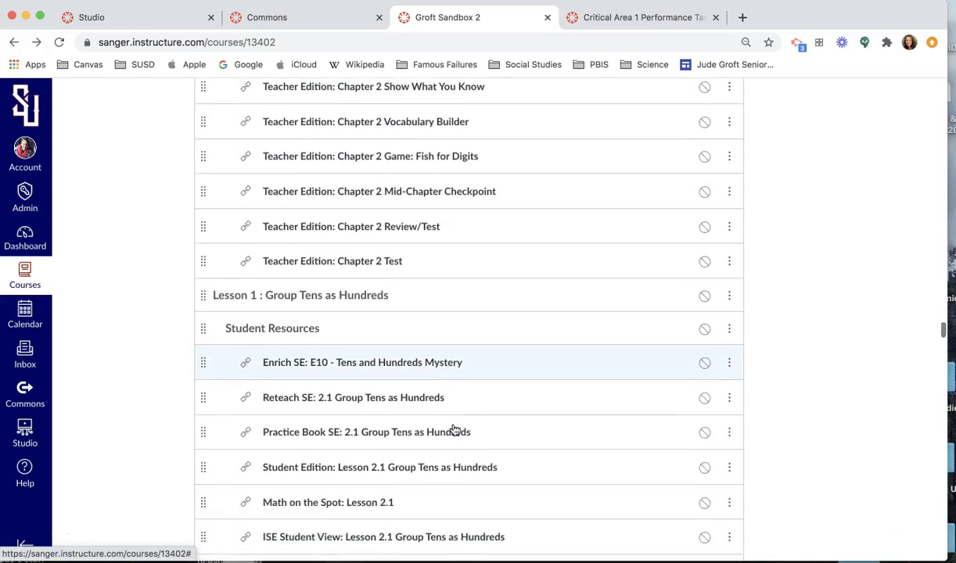
scroll(455, 429, down, 1)
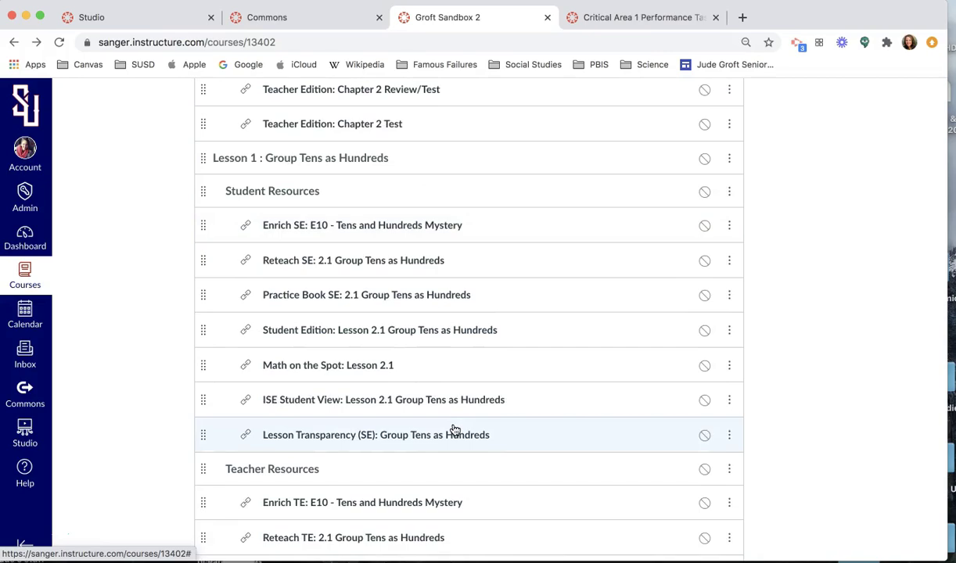
scroll(455, 429, up, 20)
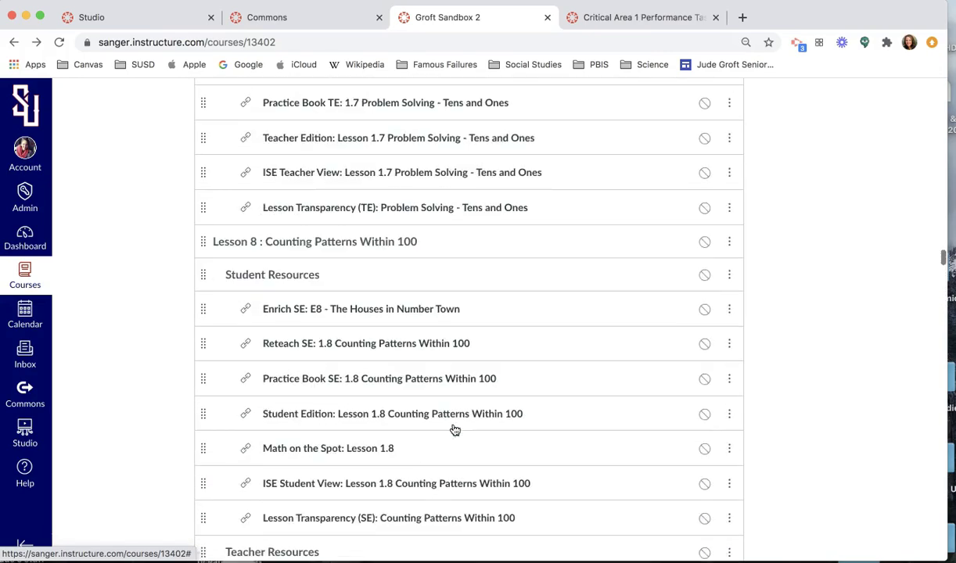
scroll(454, 429, up, 20)
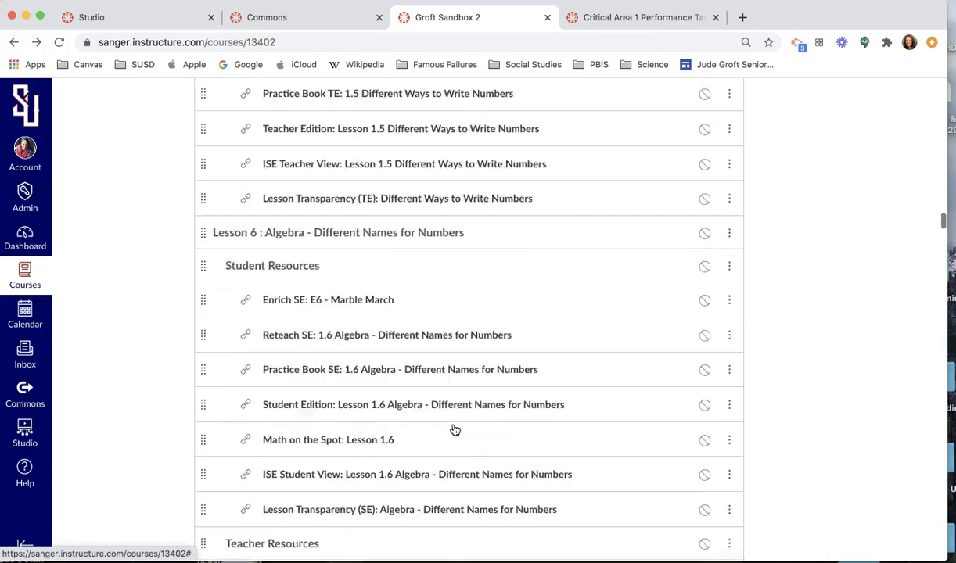
scroll(454, 429, up, 20)
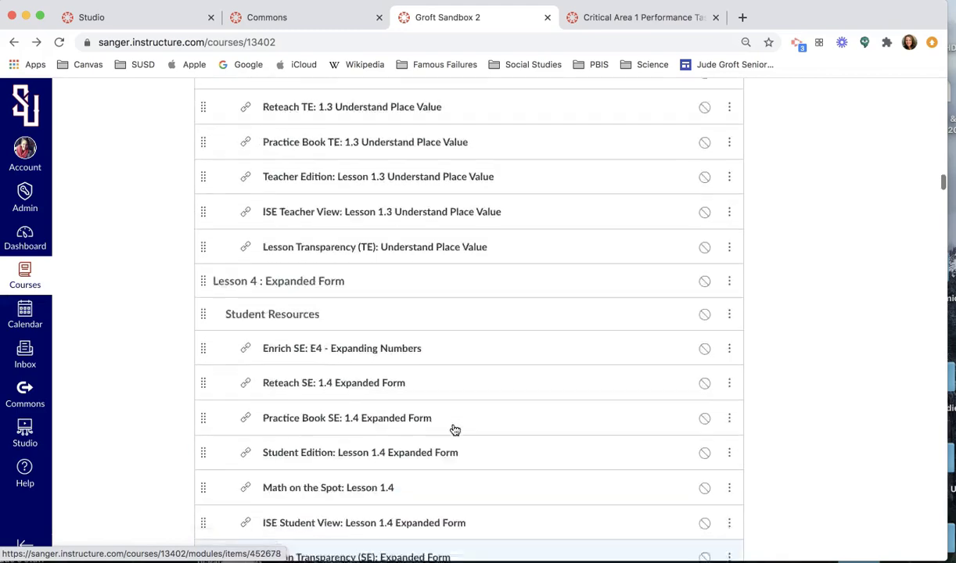
scroll(454, 430, up, 15)
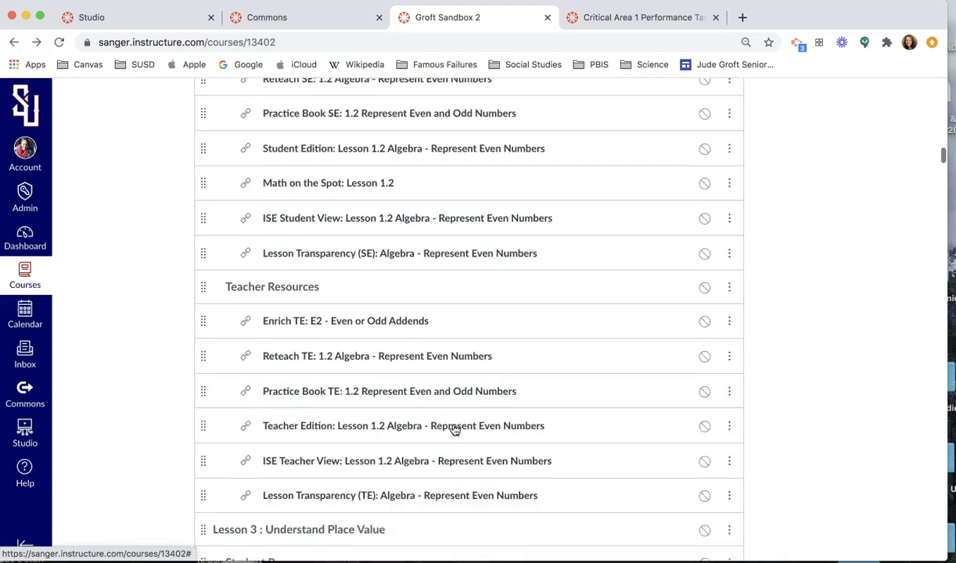
scroll(454, 429, up, 5)
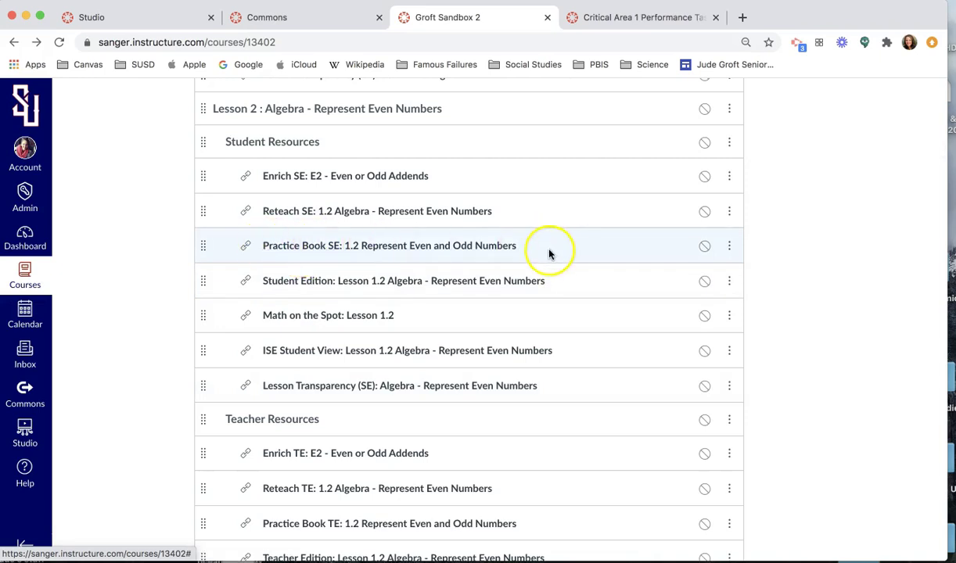
scroll(548, 253, down, 10)
scroll(548, 253, down, 1)
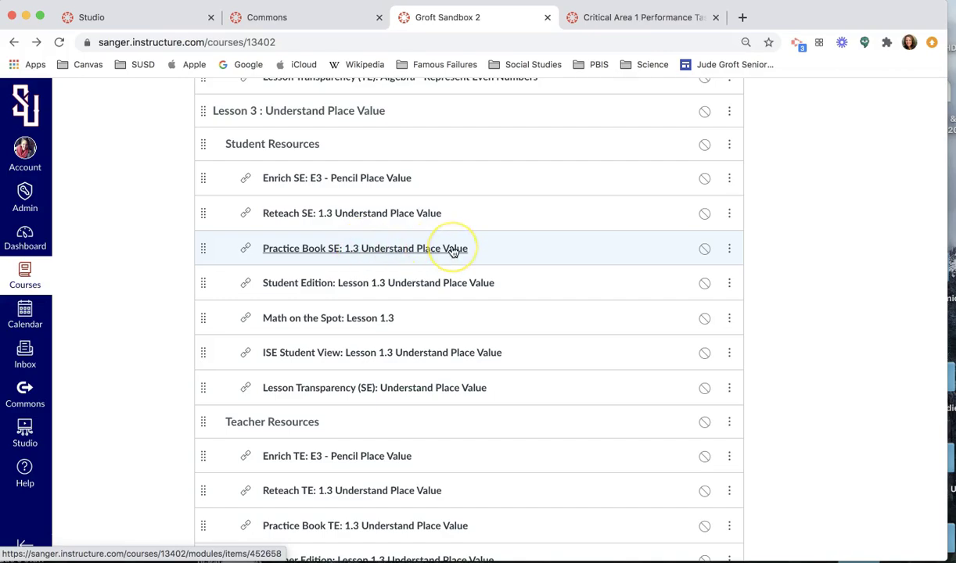
scroll(452, 250, down, 20)
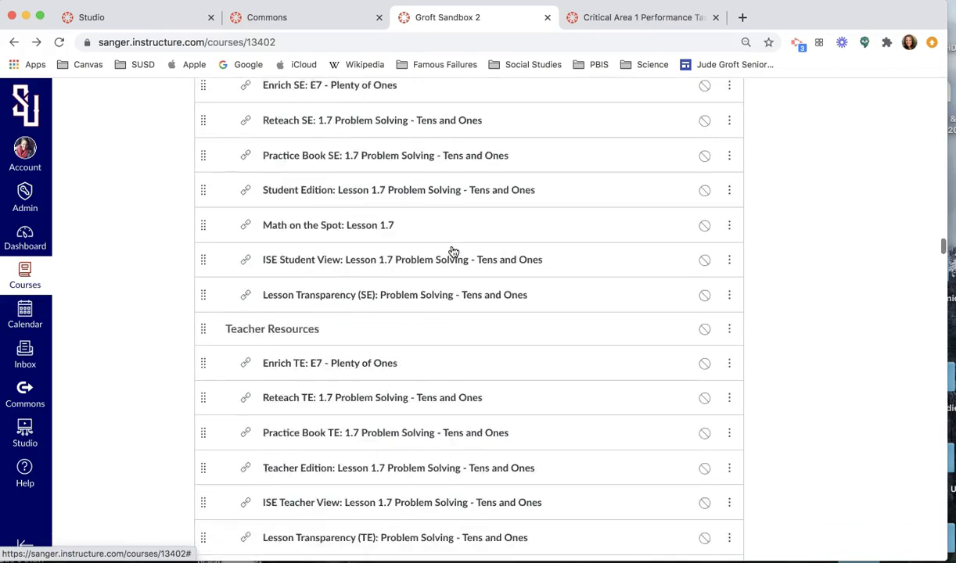
scroll(452, 251, down, 20)
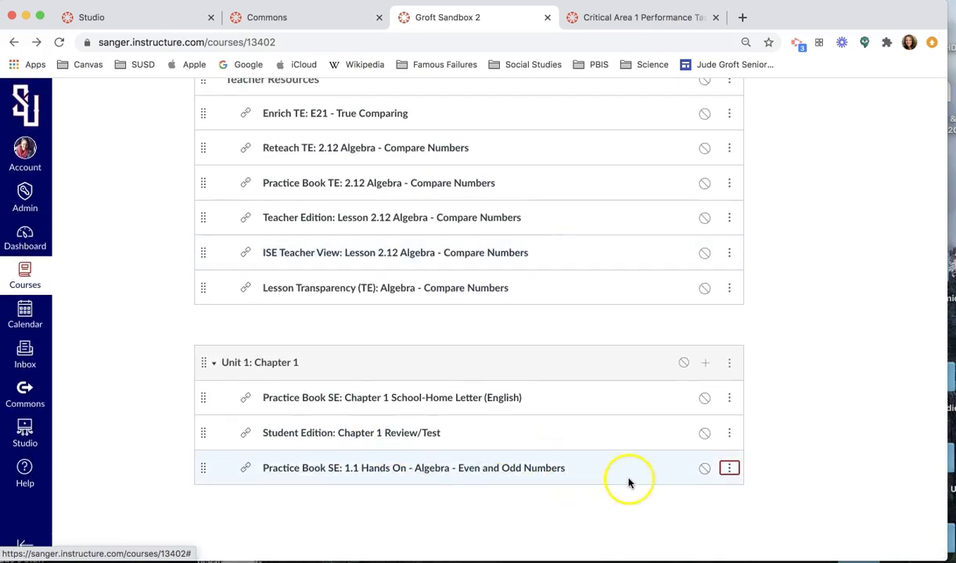
click(451, 367)
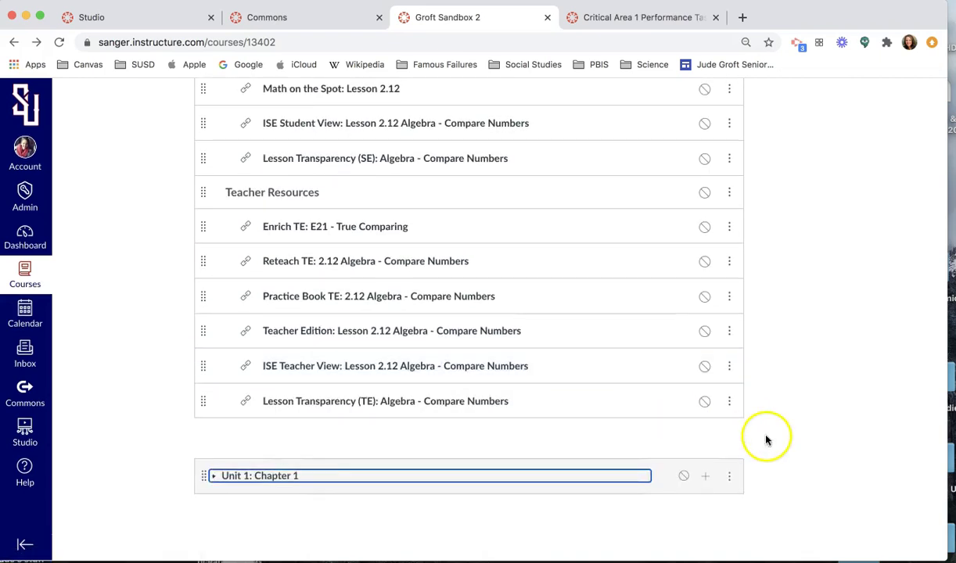
click(214, 478)
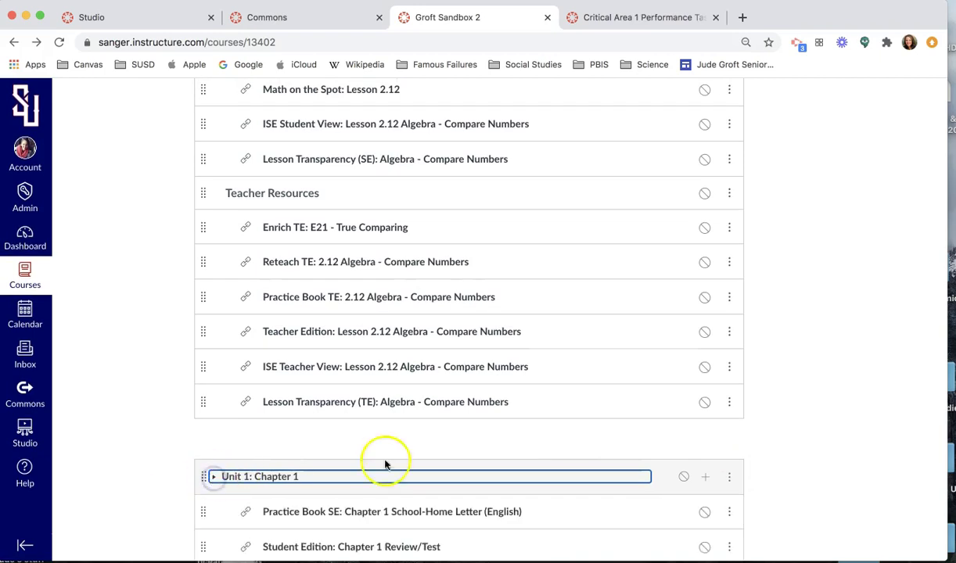
scroll(810, 497, down, 3)
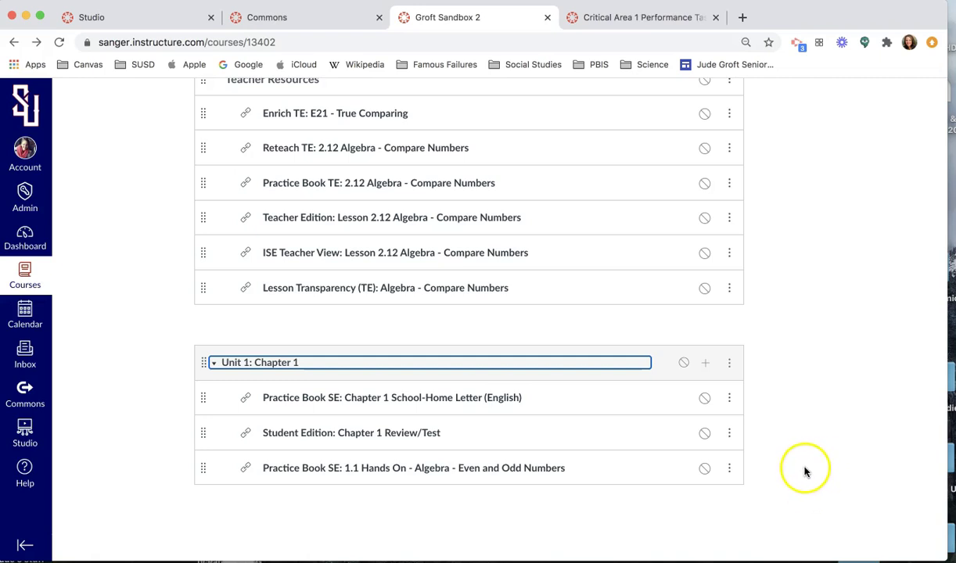
click(728, 363)
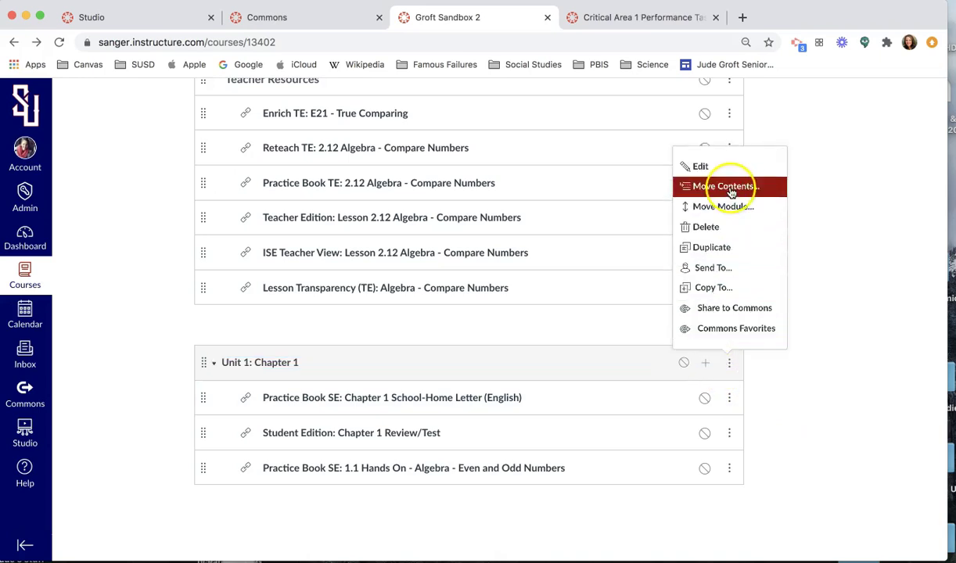
click(727, 289)
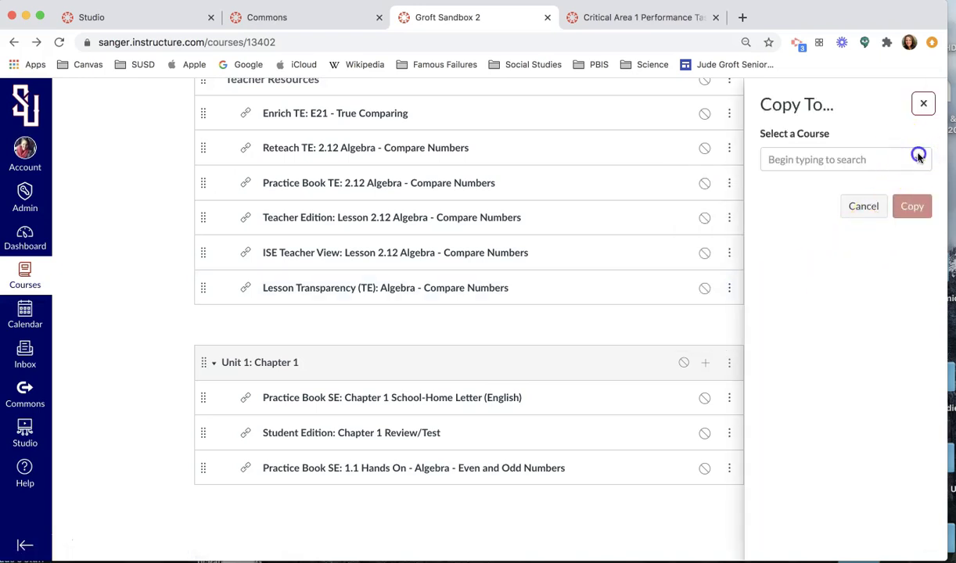
click(918, 157)
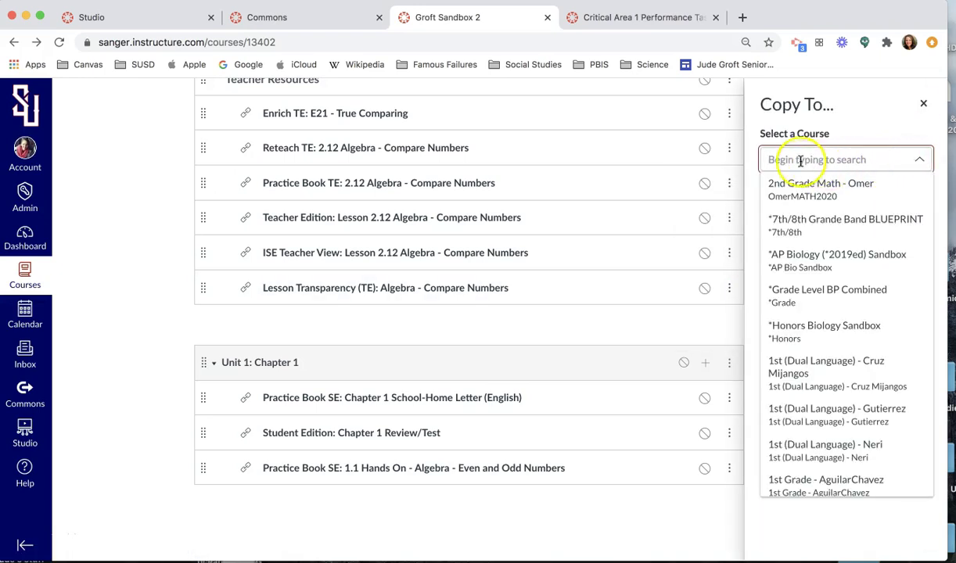
text(hi)
key(BackSpace)
key(BackSpace)
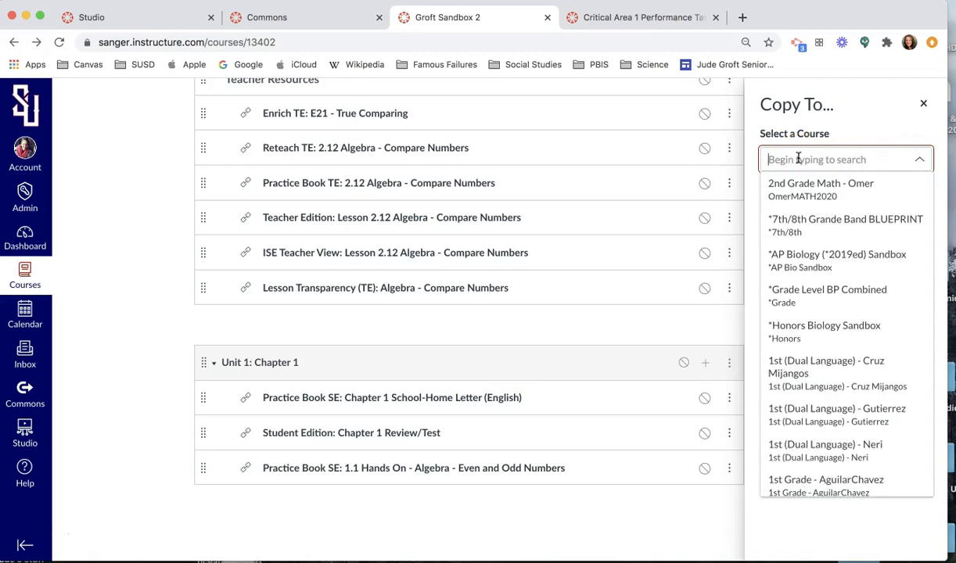
text(groft)
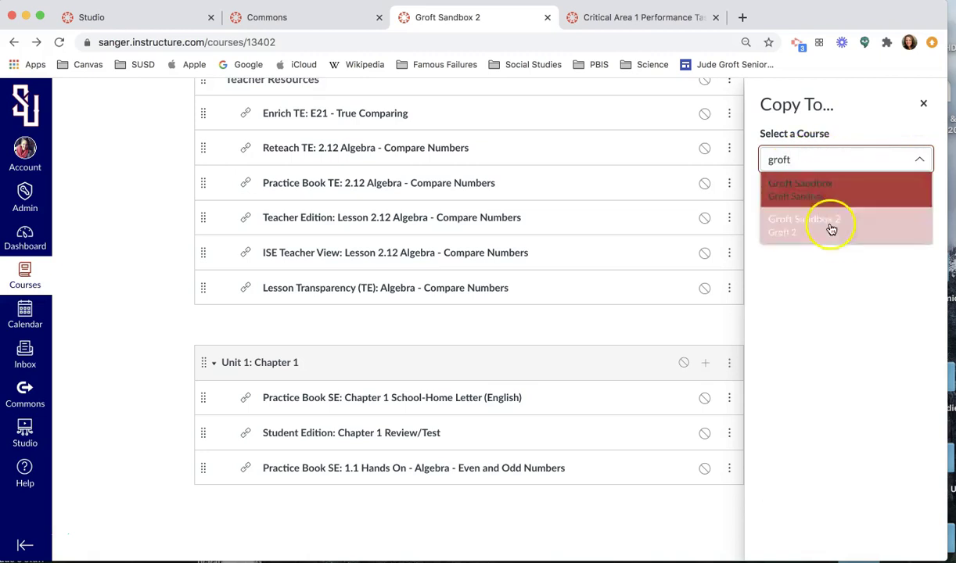
click(821, 197)
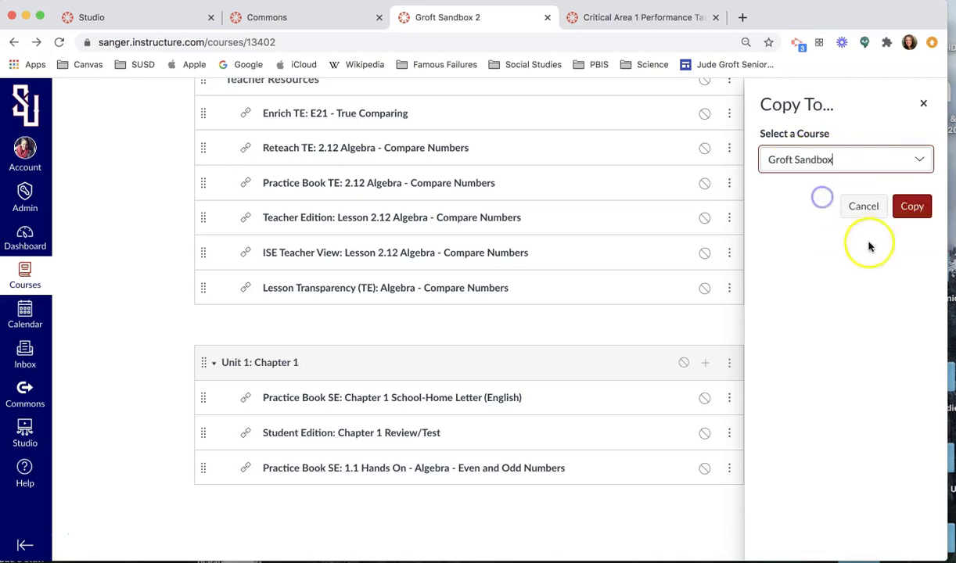
click(923, 103)
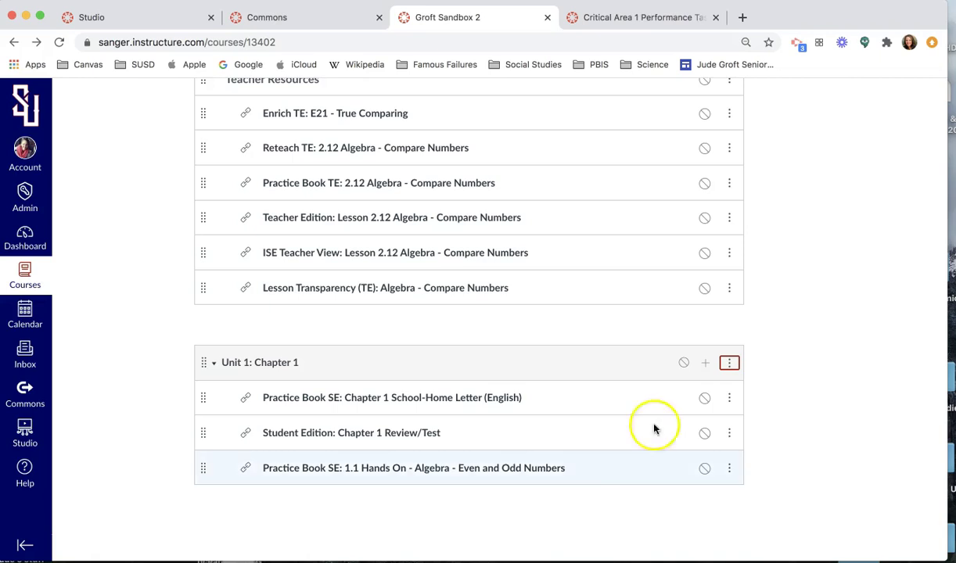
Close the Critical Area 1 Performance Task quiz tab and the Groft Sandbox 2 course tab
click(655, 19)
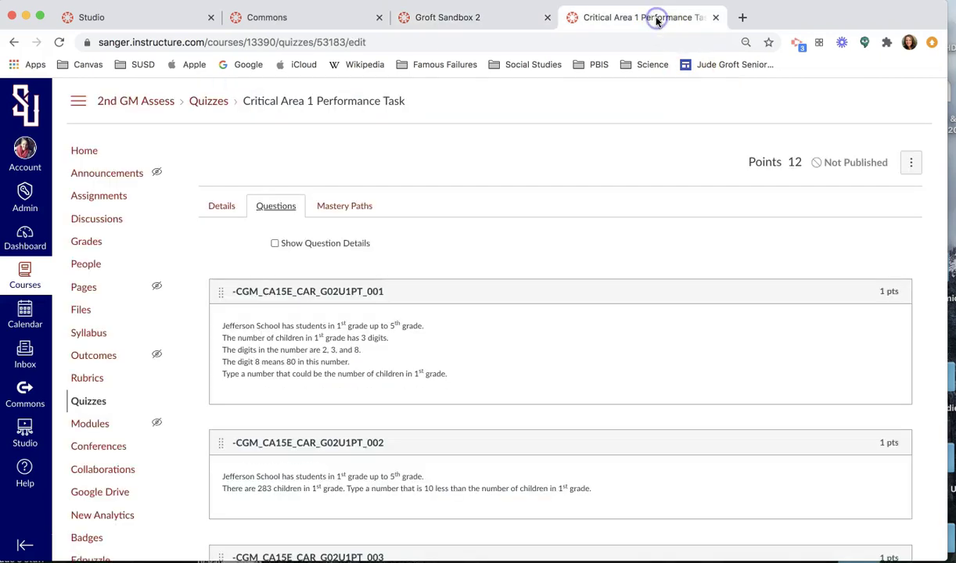
click(714, 18)
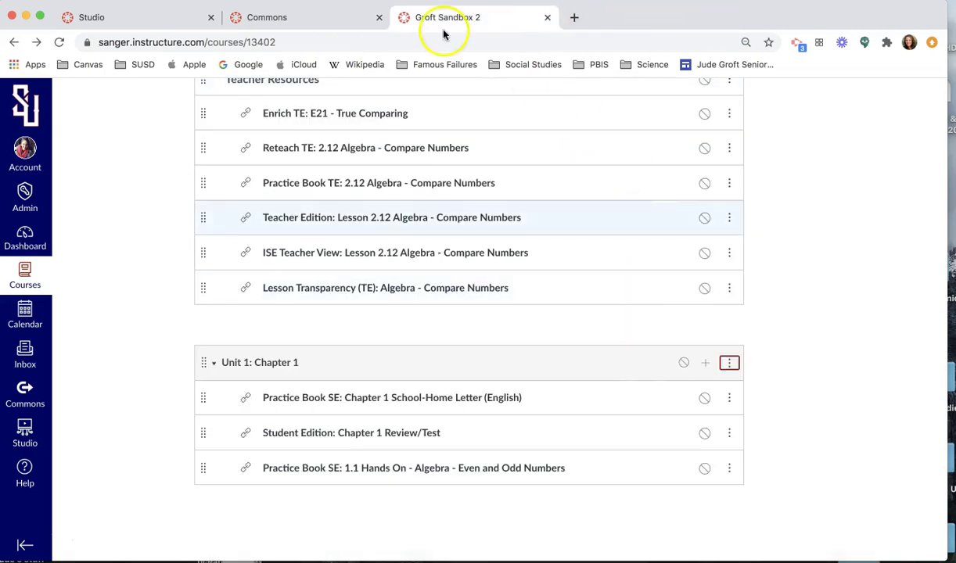
scroll(552, 334, up, 1)
scroll(552, 335, up, 20)
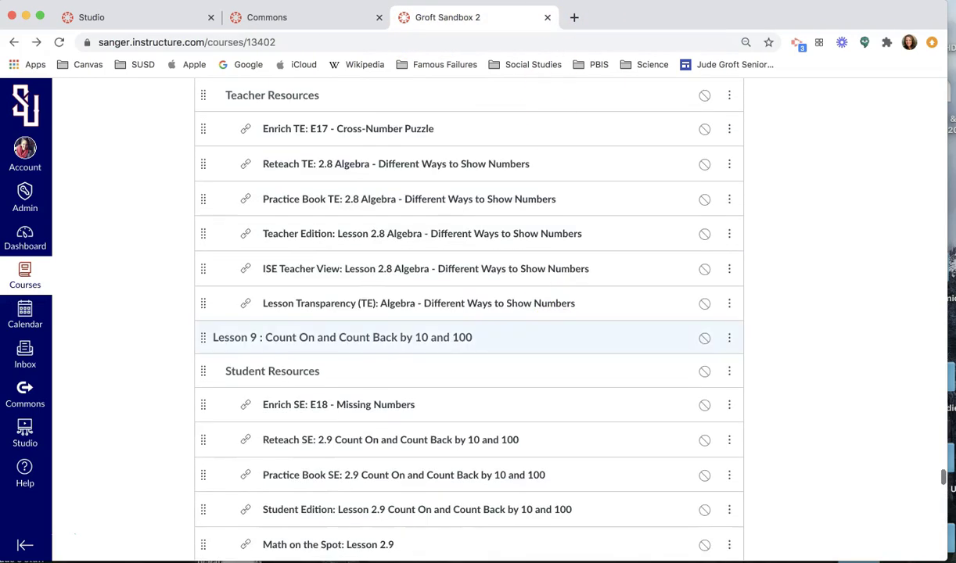
click(547, 18)
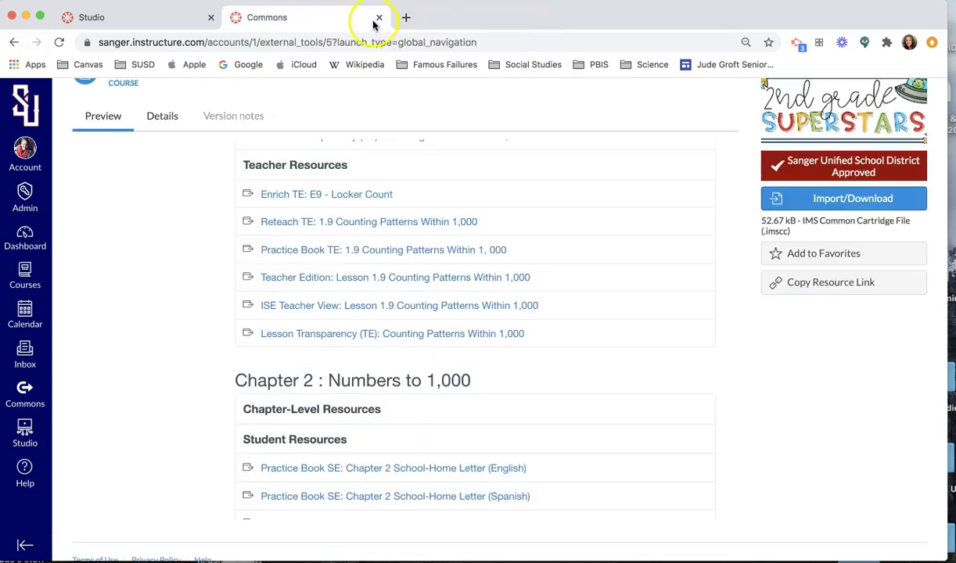
Go back from the Commons resource page to the 48 filtered 2nd-grade search results
scroll(579, 346, up, 20)
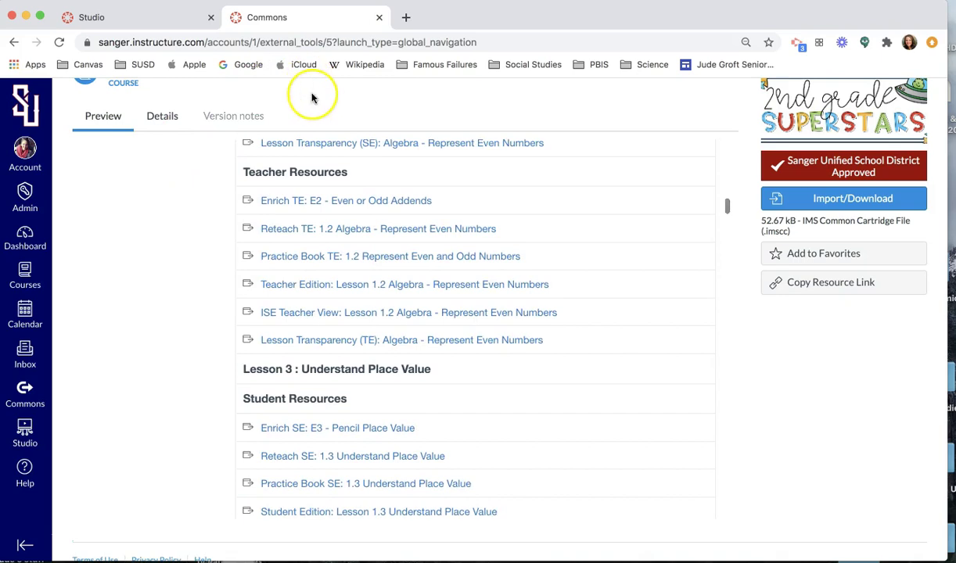
scroll(313, 95, up, 5)
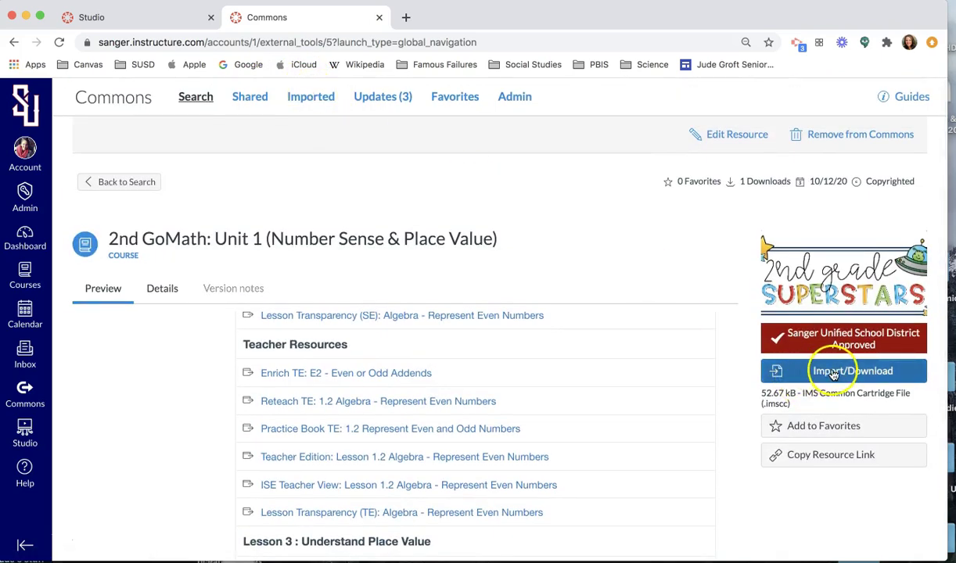
click(117, 185)
click(117, 185)
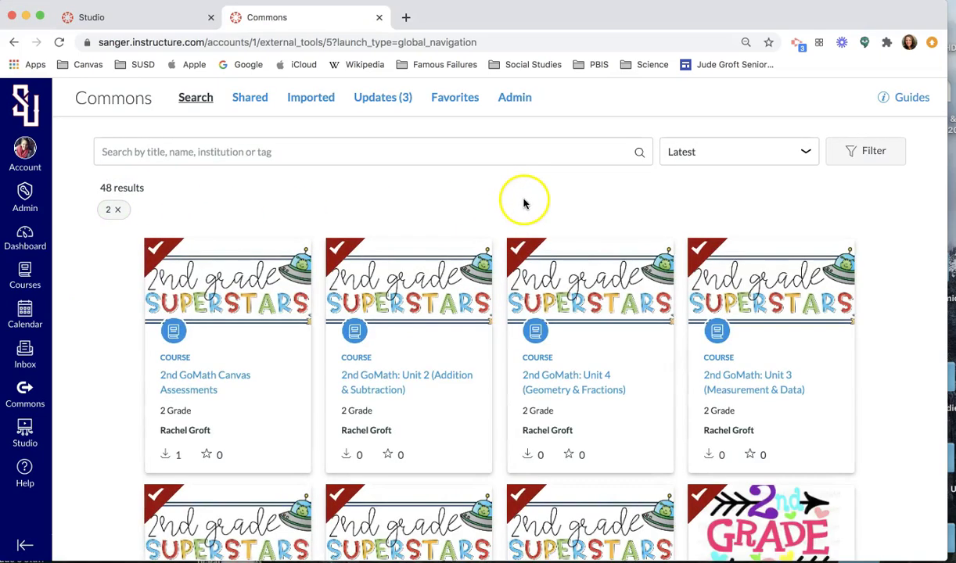
scroll(895, 465, down, 5)
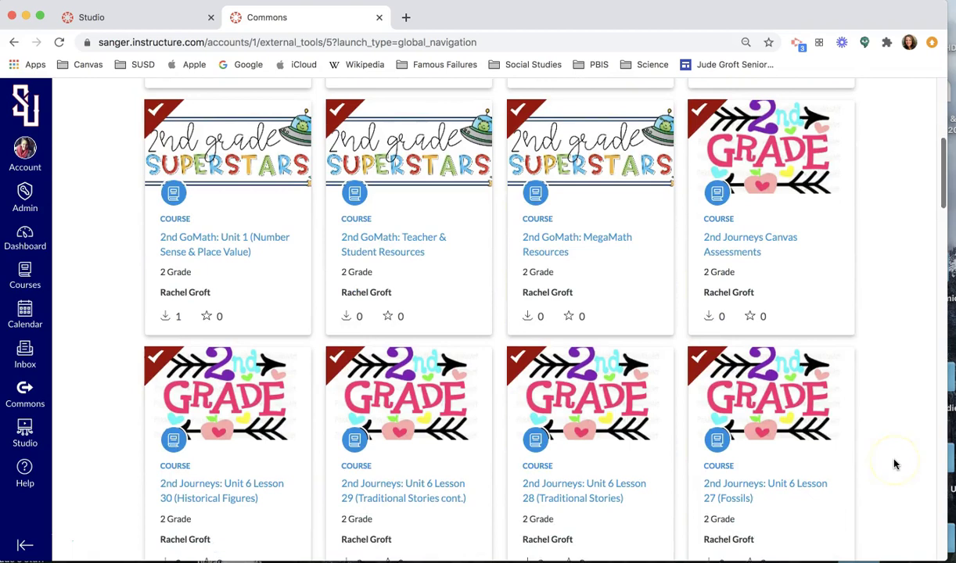
scroll(465, 166, up, 2)
scroll(465, 166, up, 3)
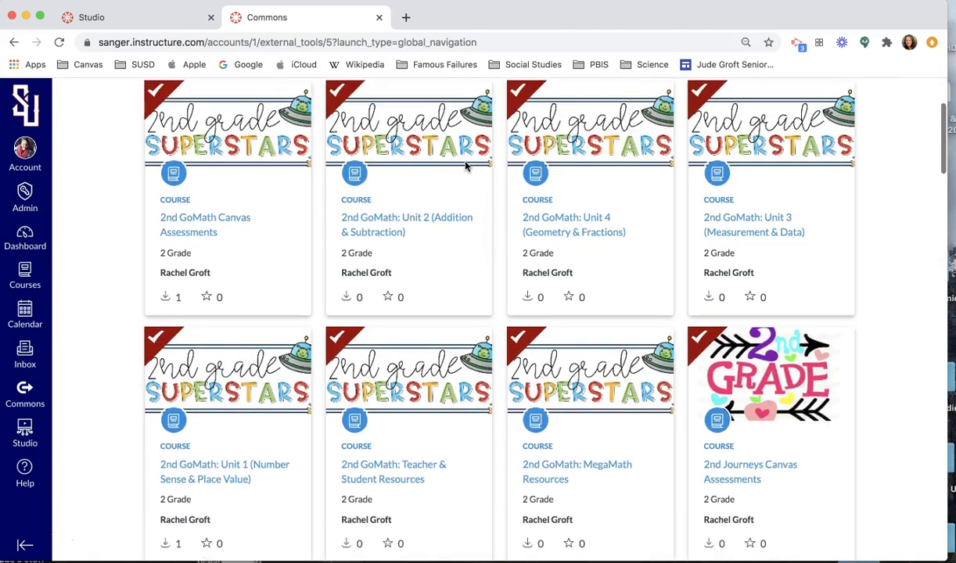
scroll(466, 164, down, 1)
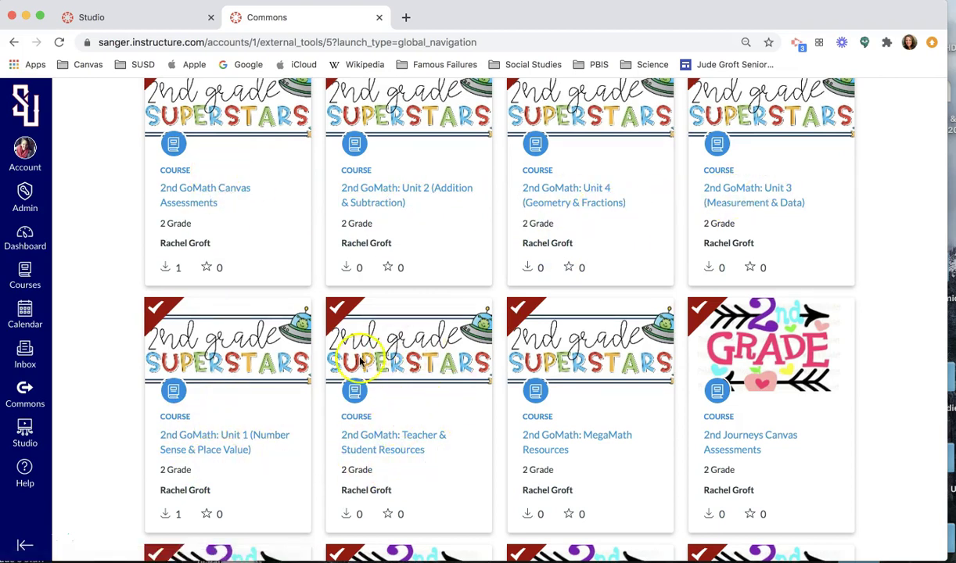
scroll(416, 455, down, 3)
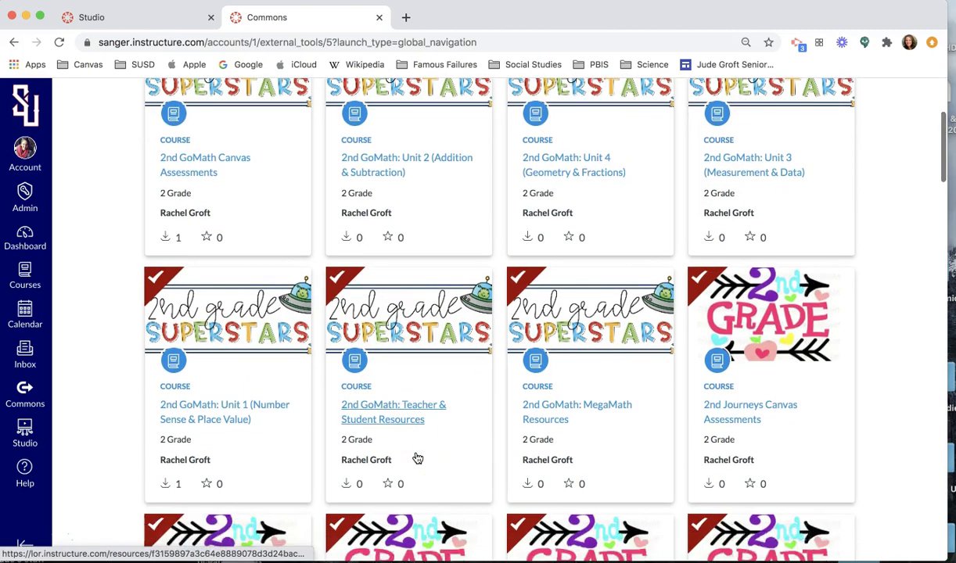
scroll(416, 458, down, 3)
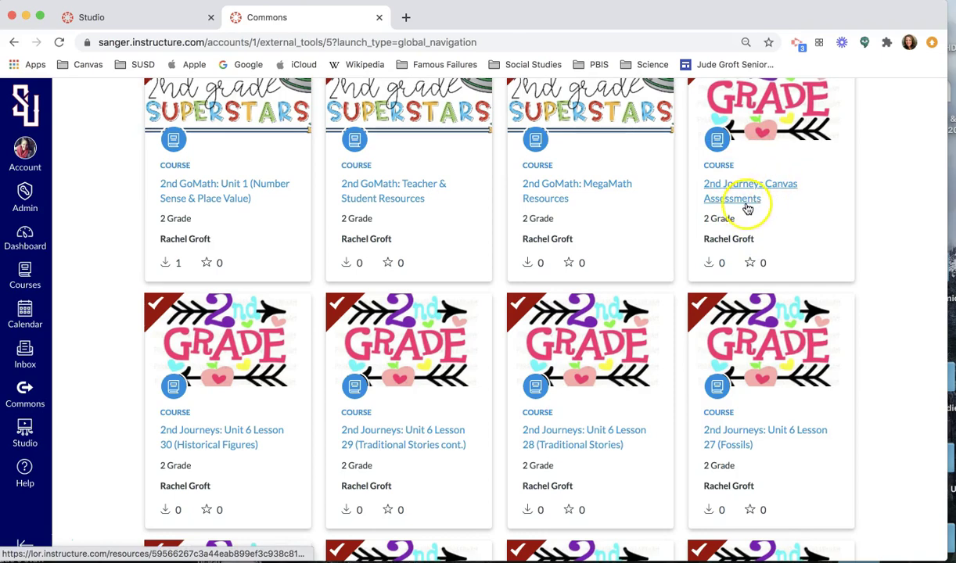
scroll(747, 209, down, 3)
click(254, 294)
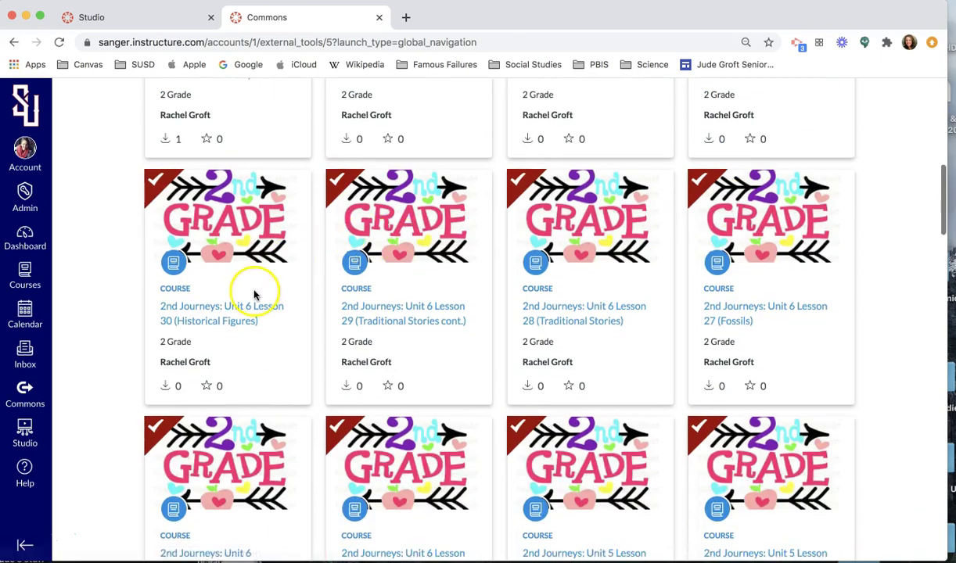
scroll(254, 296, down, 6)
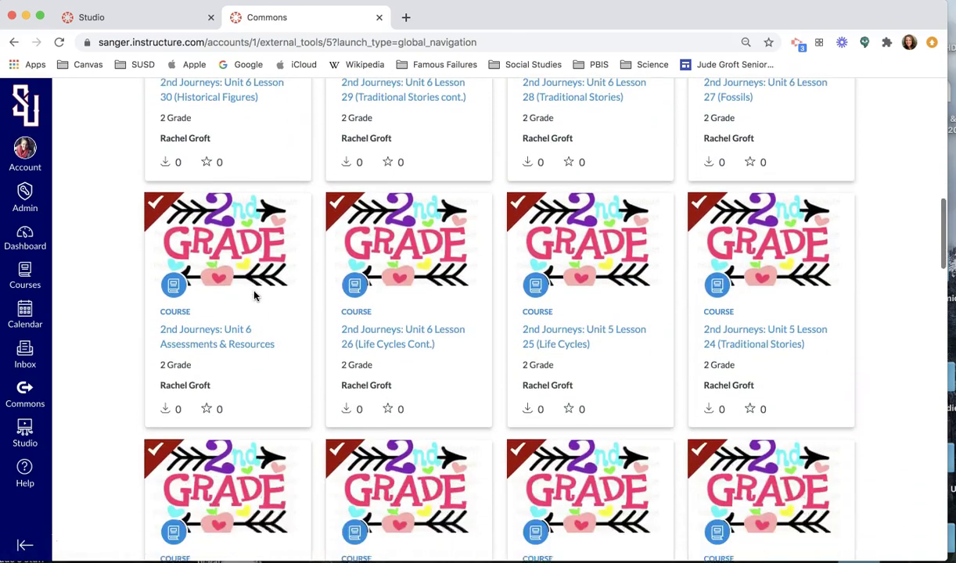
scroll(255, 295, up, 3)
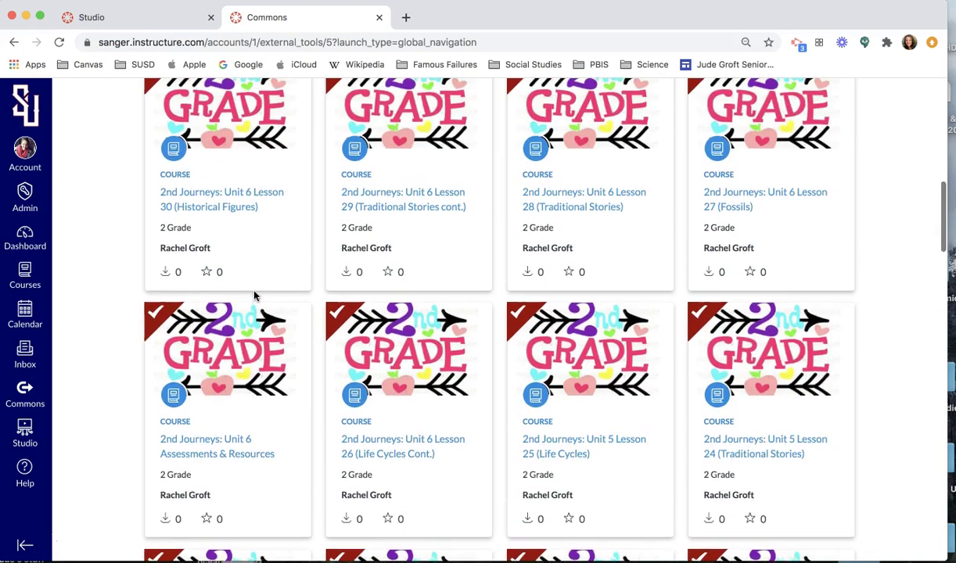
click(175, 225)
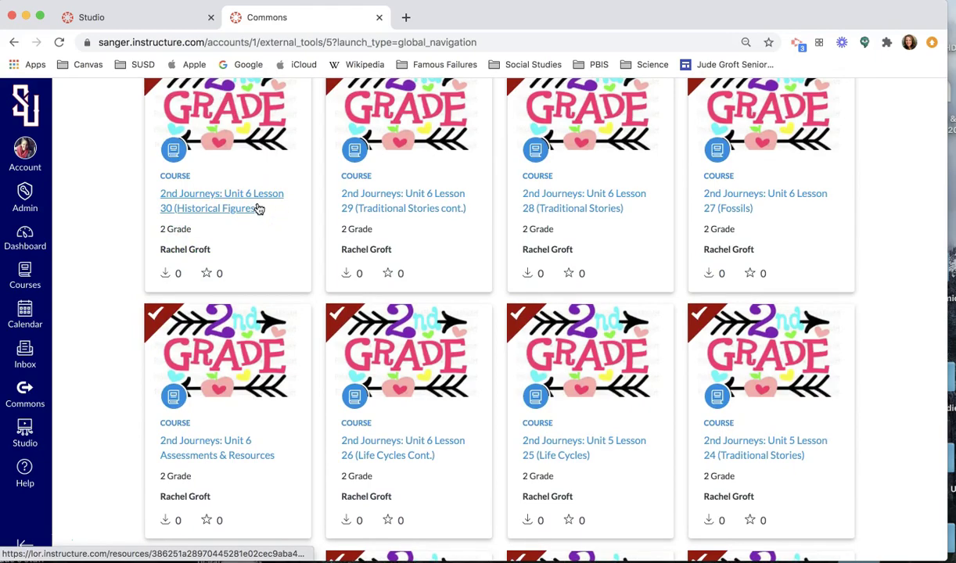
scroll(391, 420, down, 20)
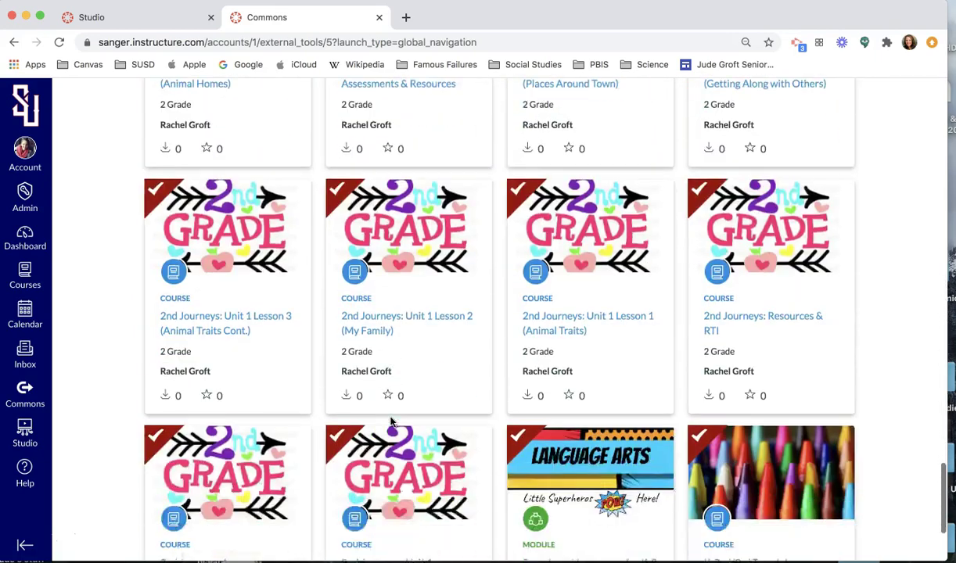
scroll(391, 421, down, 4)
click(419, 407)
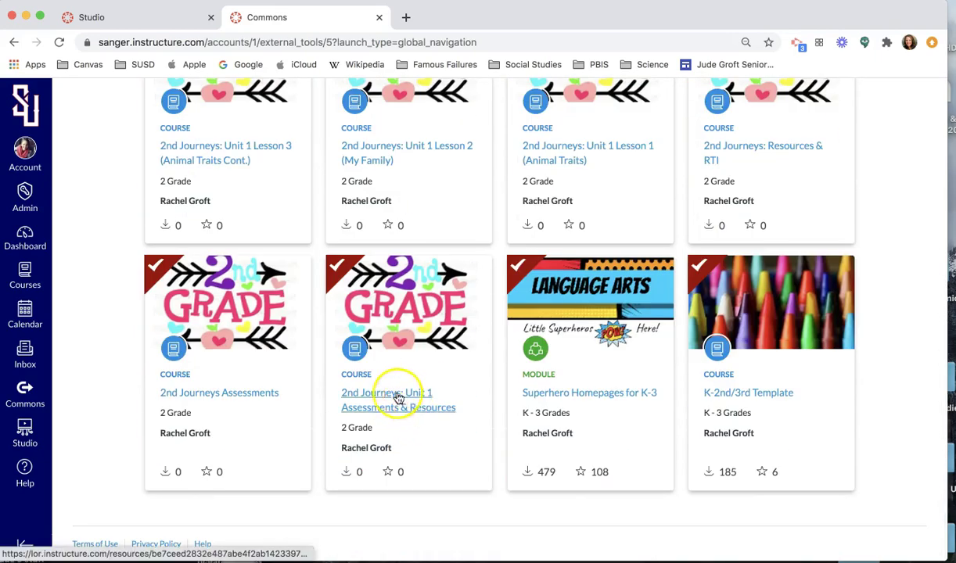
scroll(266, 379, up, 2)
scroll(265, 379, up, 1)
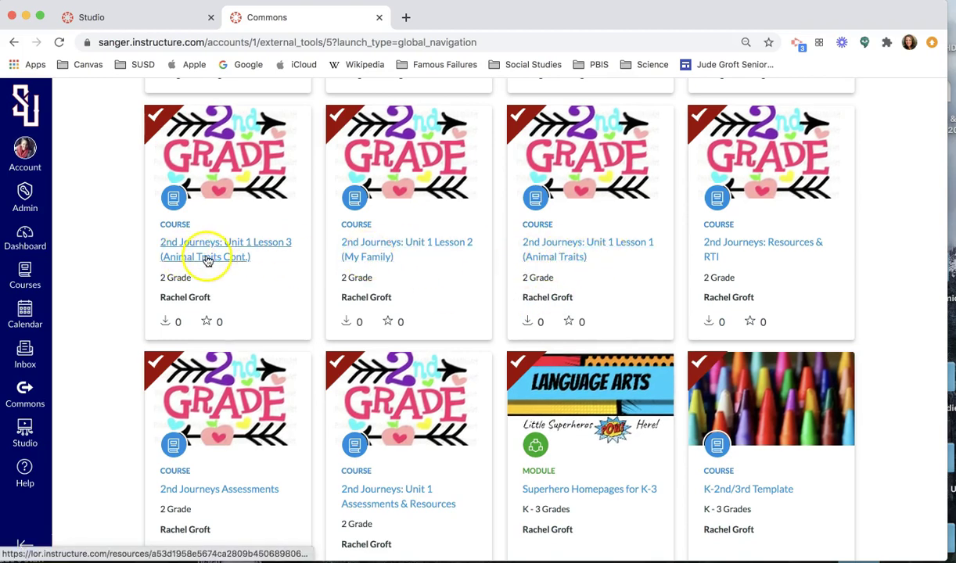
scroll(419, 258, up, 3)
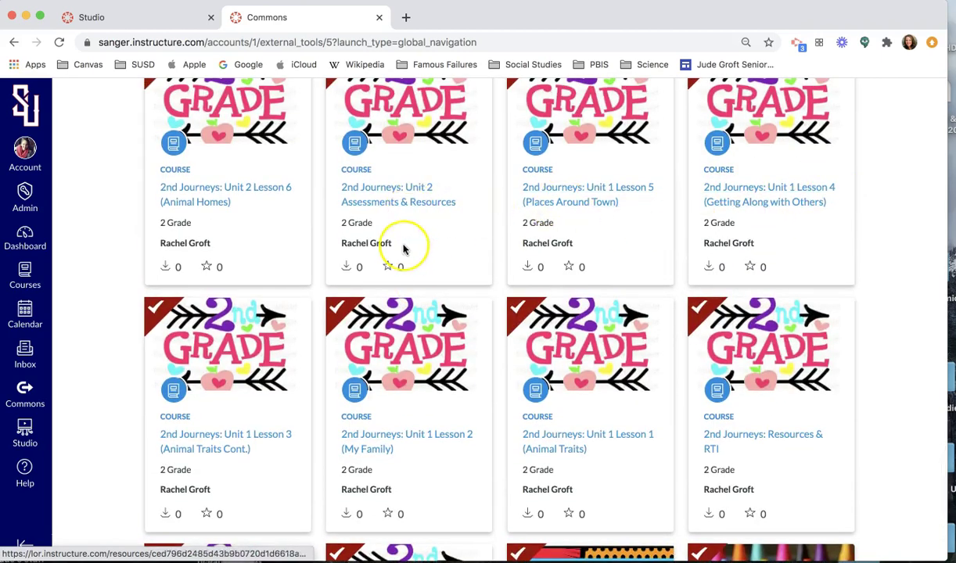
scroll(403, 247, down, 3)
scroll(402, 247, down, 2)
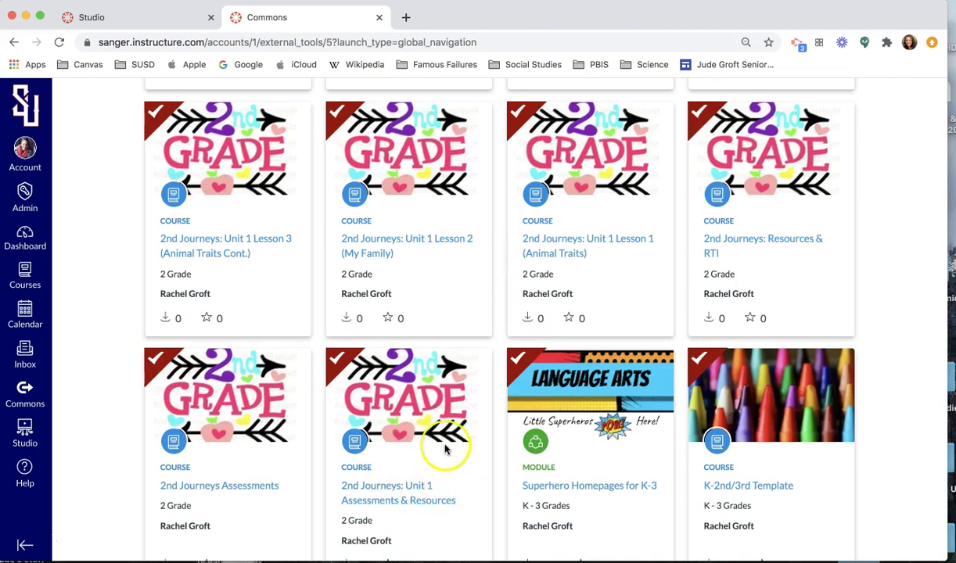
scroll(443, 443, down, 2)
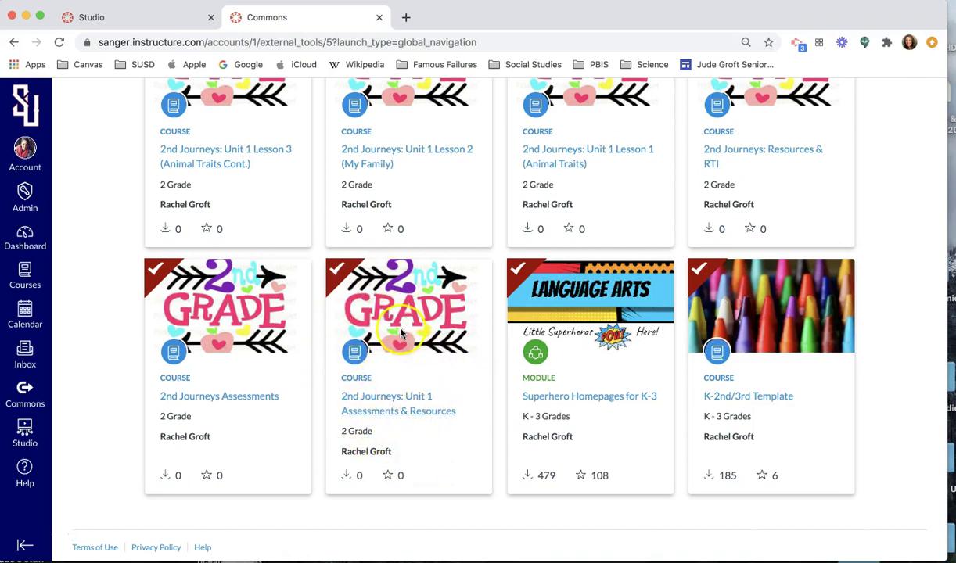
scroll(400, 335, up, 4)
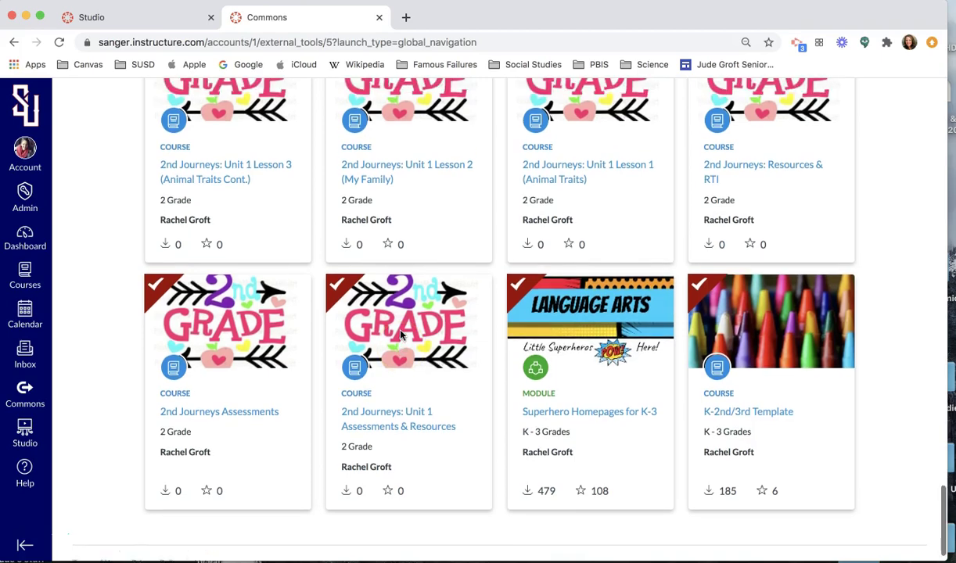
scroll(400, 334, down, 4)
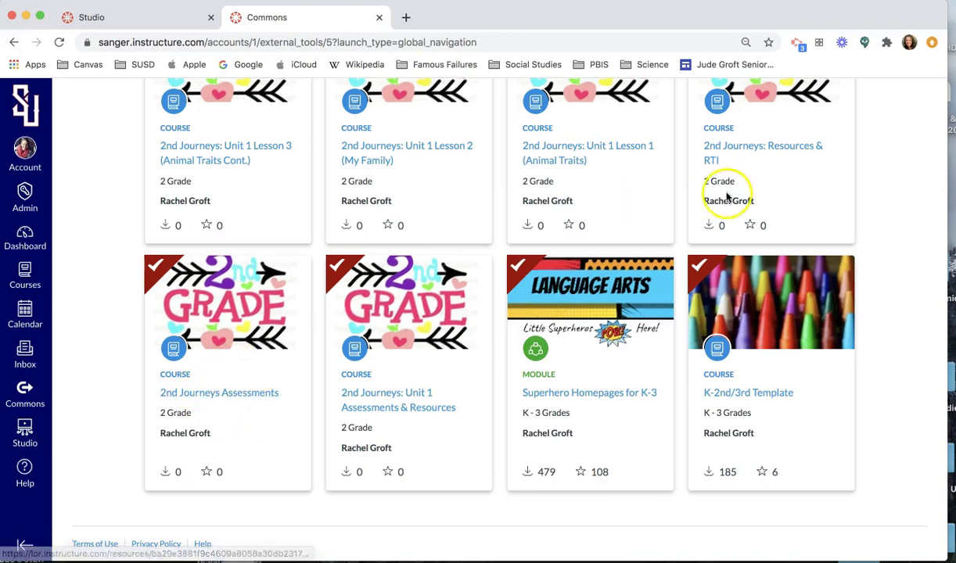
scroll(728, 192, up, 1)
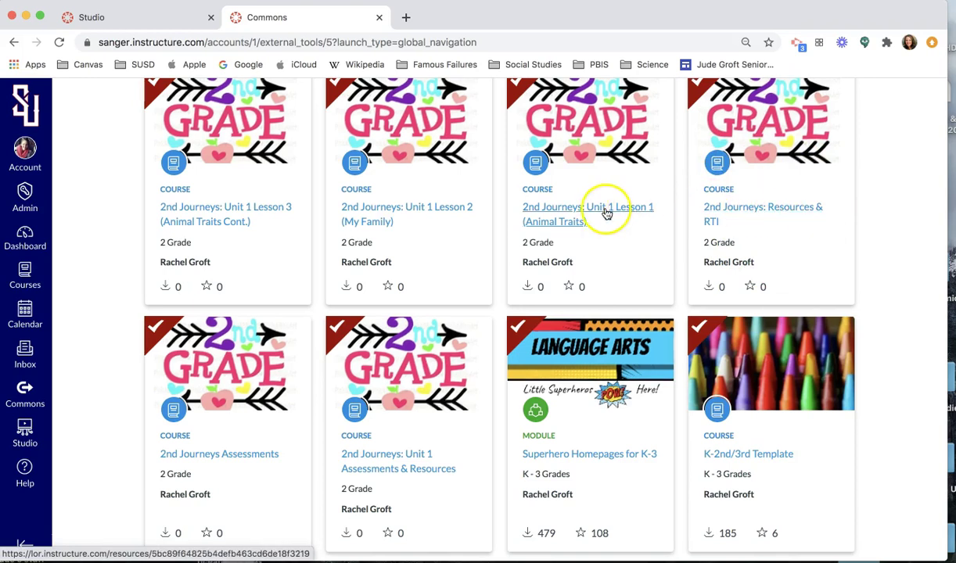
scroll(606, 213, up, 3)
scroll(606, 213, up, 1)
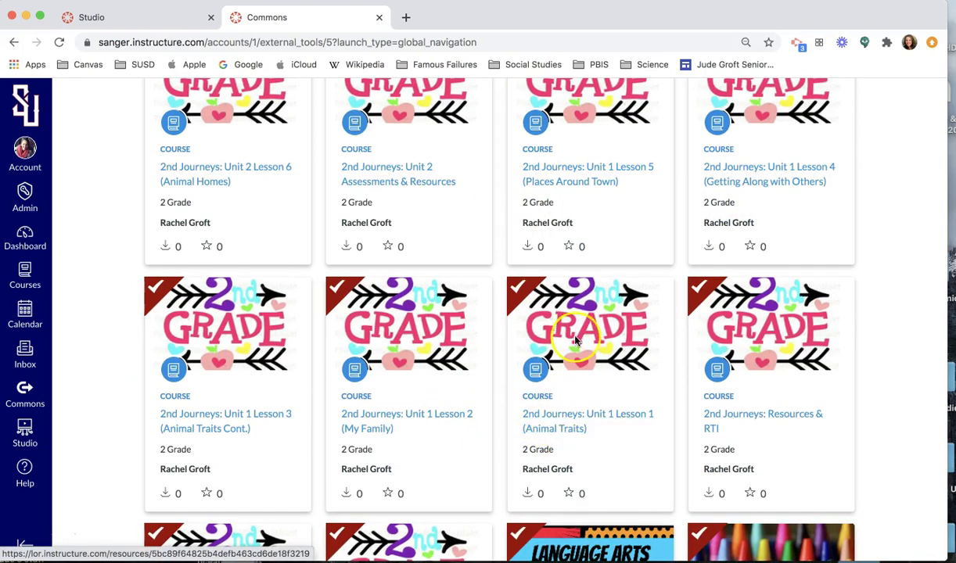
scroll(368, 195, up, 1)
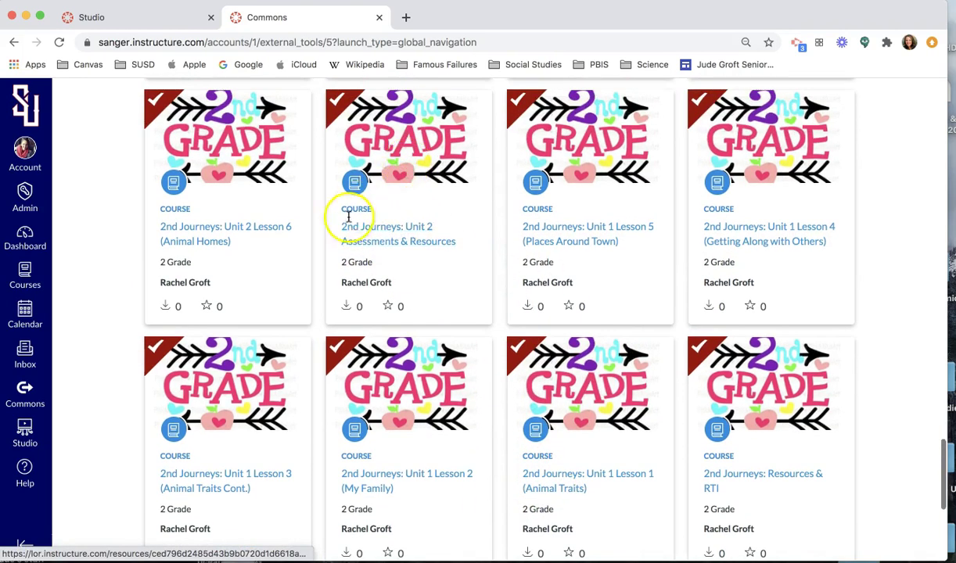
scroll(374, 244, up, 2)
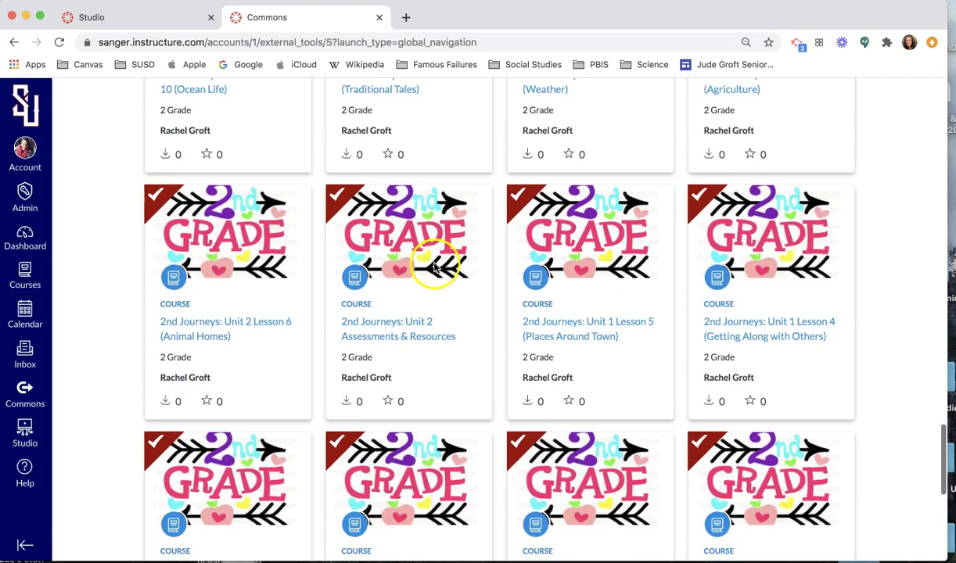
scroll(277, 330, up, 1)
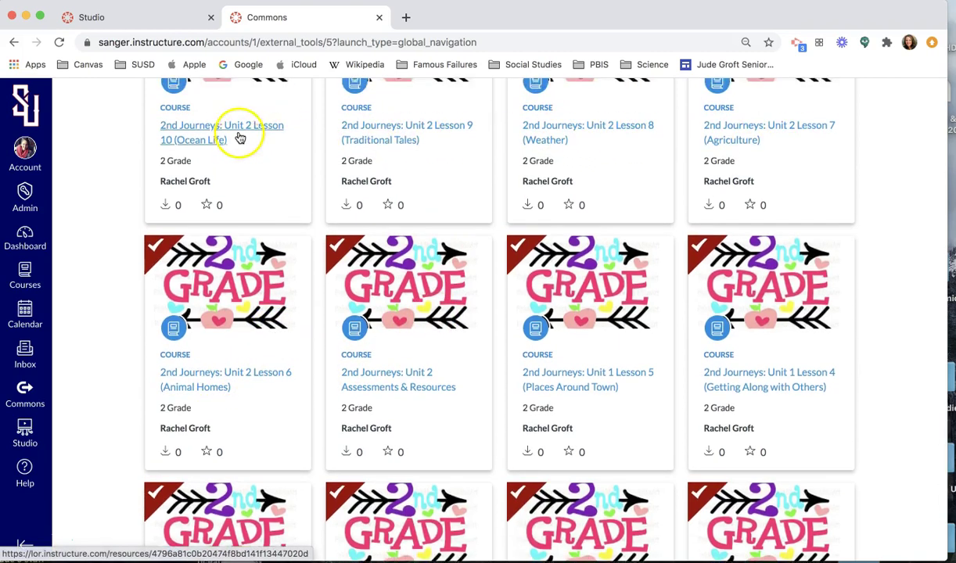
scroll(239, 139, up, 3)
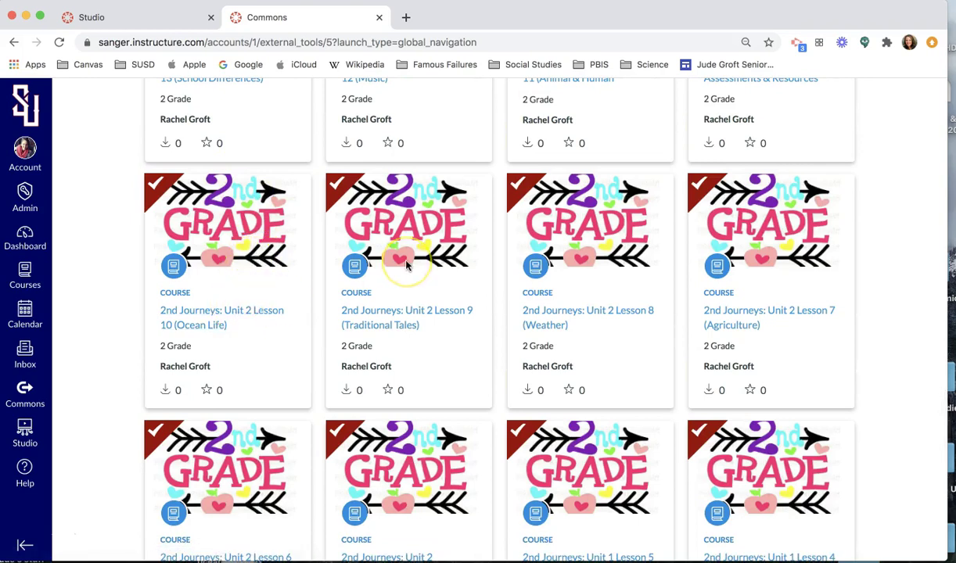
scroll(407, 266, up, 5)
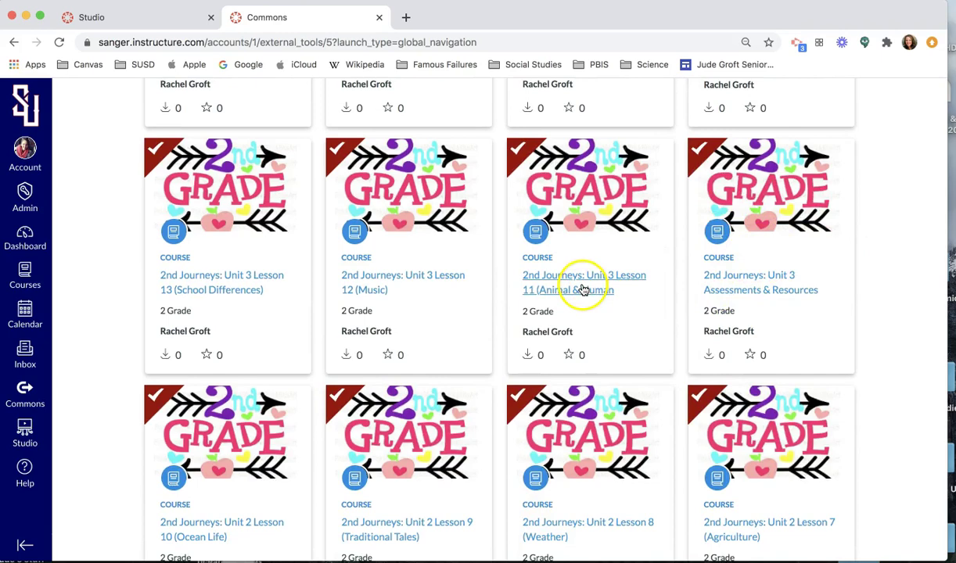
scroll(193, 291, up, 3)
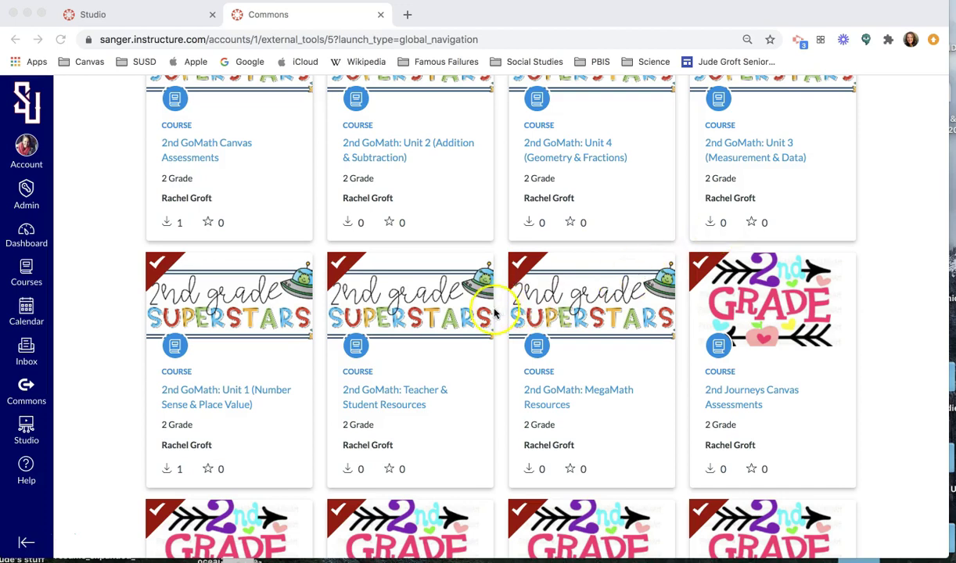
scroll(490, 316, down, 3)
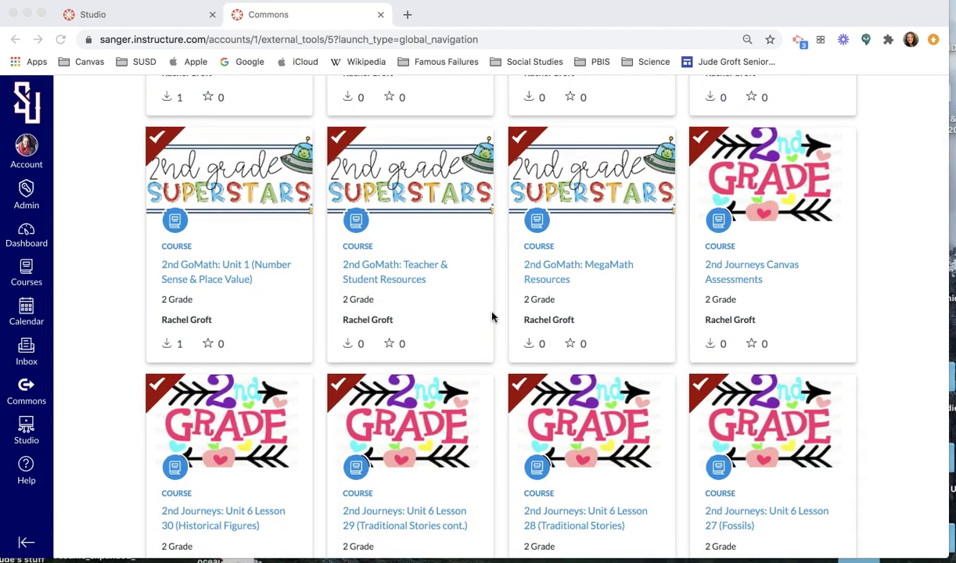
scroll(492, 316, down, 3)
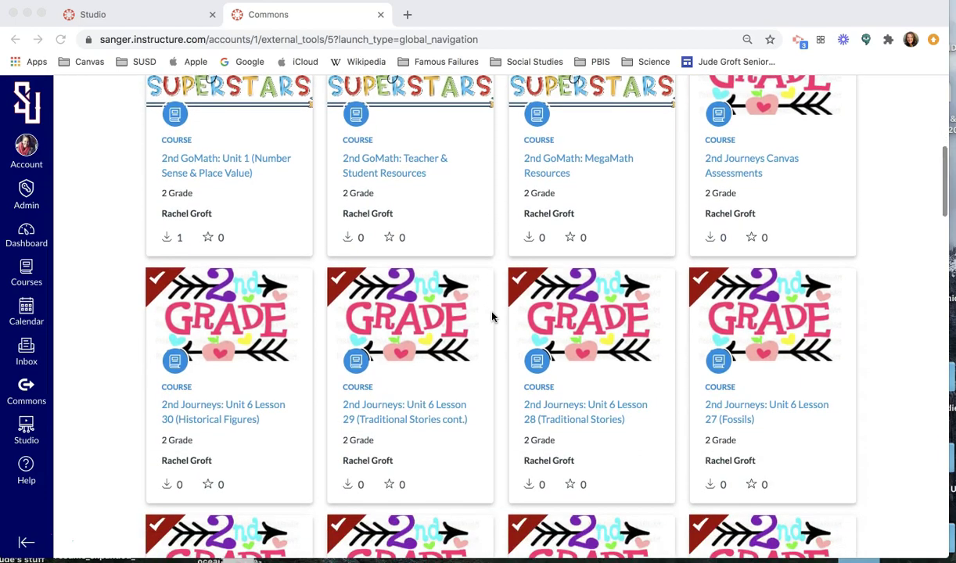
scroll(492, 315, down, 1)
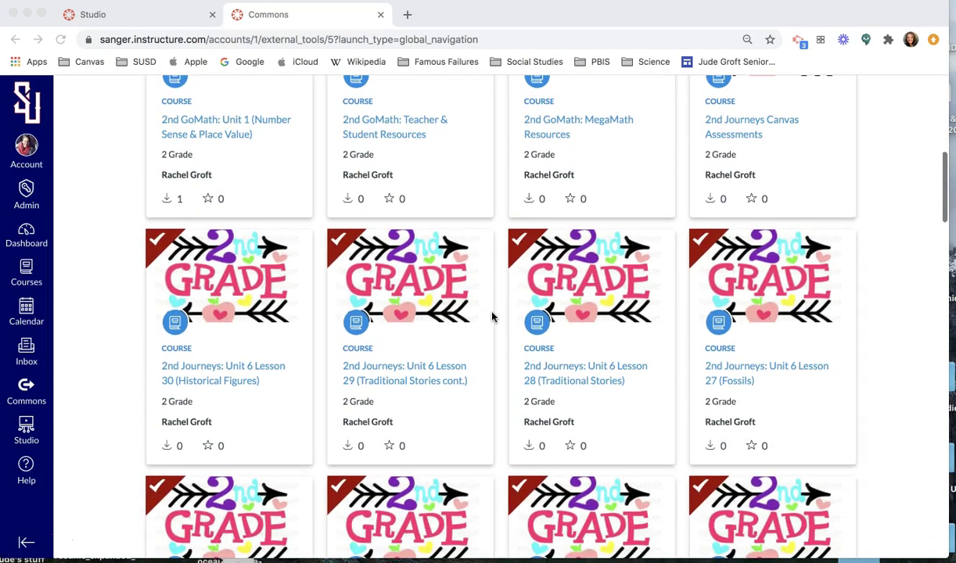
scroll(492, 316, down, 10)
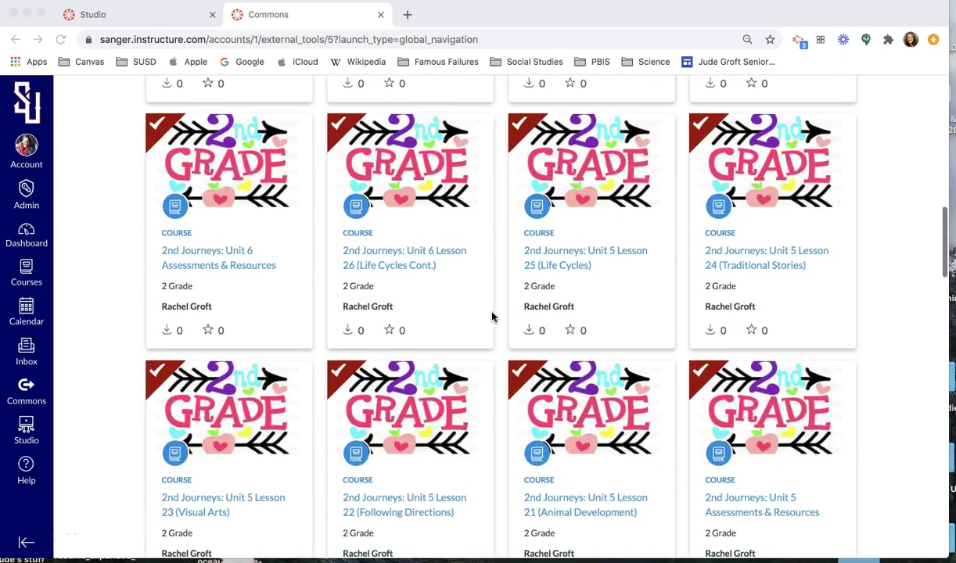